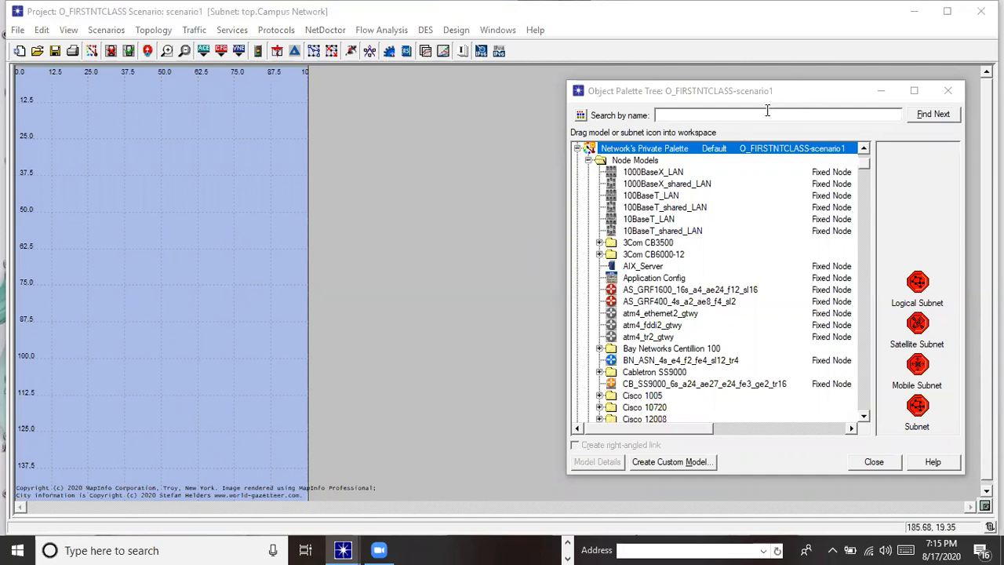
Switch the object palette from the model tree to icon view and position it beside the campus workspace
{"action": "left_click", "coordinate": [801, 92]}
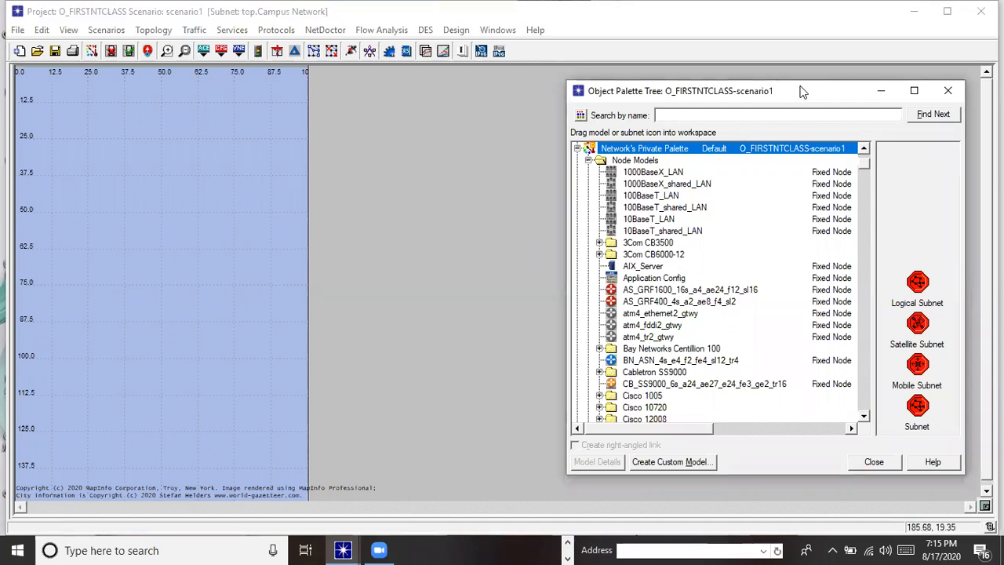
{"action": "left_click_drag", "start_coordinate": [801, 92], "coordinate": [824, 77]}
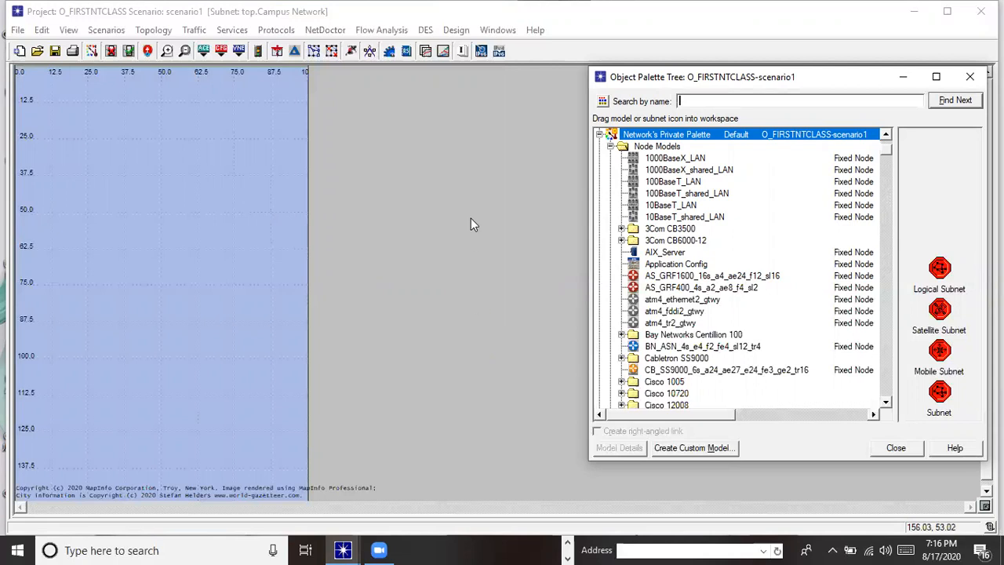
{"action": "left_click", "coordinate": [527, 123]}
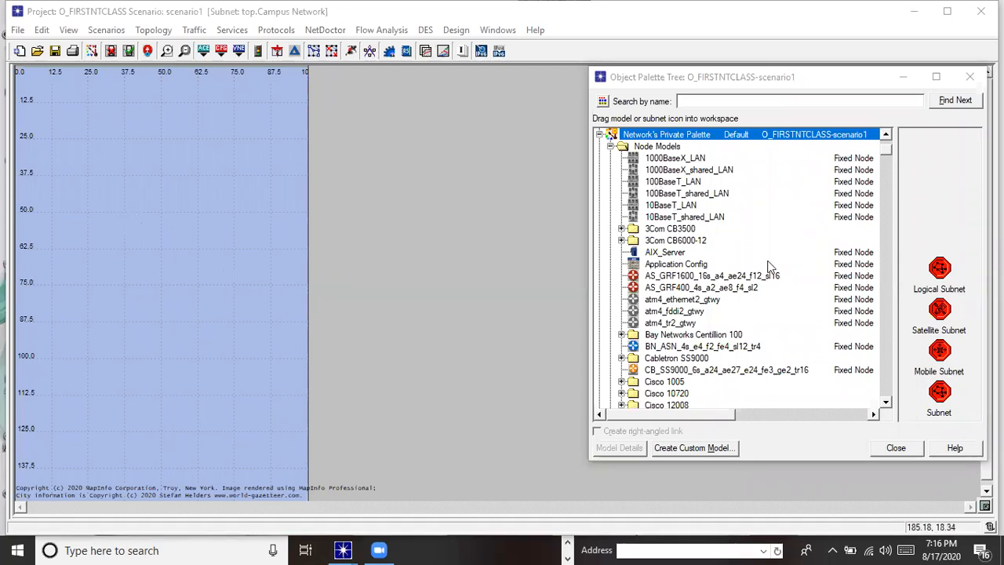
{"action": "left_click", "coordinate": [603, 106]}
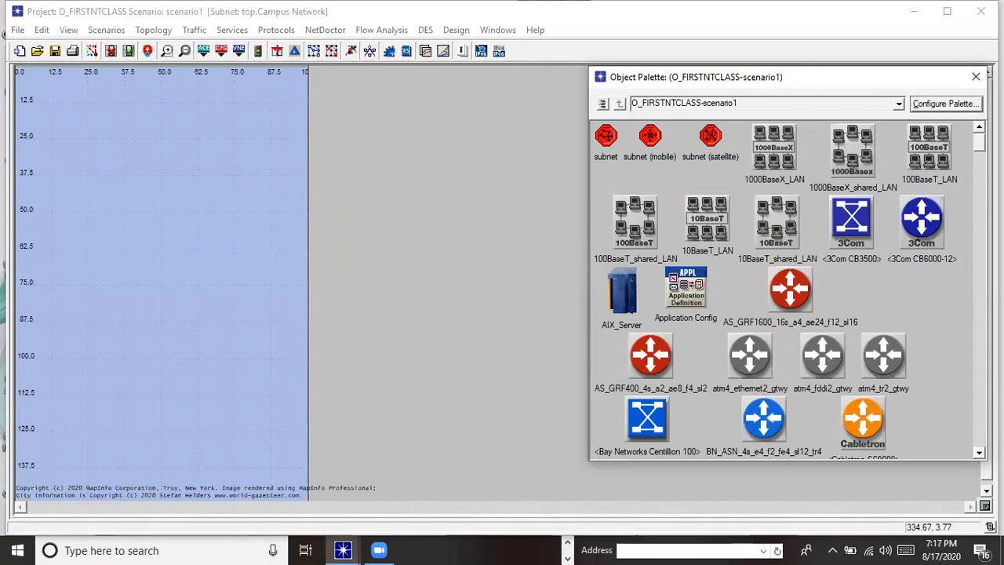
{"action": "mouse_move", "coordinate": [979, 142]}
{"action": "left_mouse_down"}
{"action": "mouse_move", "coordinate": [979, 398]}
{"action": "mouse_move", "coordinate": [979, 138]}
{"action": "left_mouse_up"}
{"action": "left_click_drag", "start_coordinate": [848, 80], "coordinate": [858, 93]}
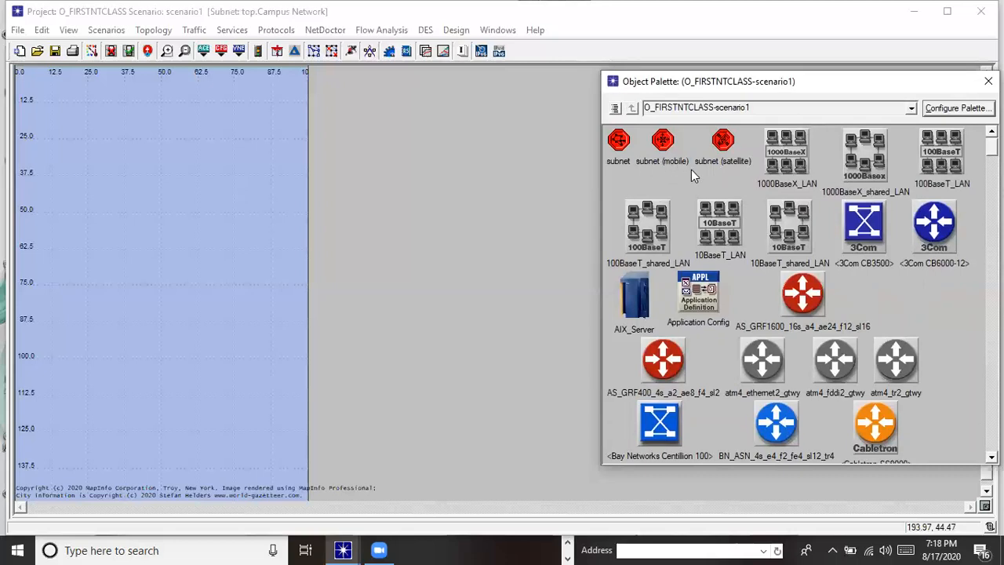
Place one fixed subnet in the campus network workspace and name it Cyber University Campus
{"action": "left_click", "coordinate": [625, 143]}
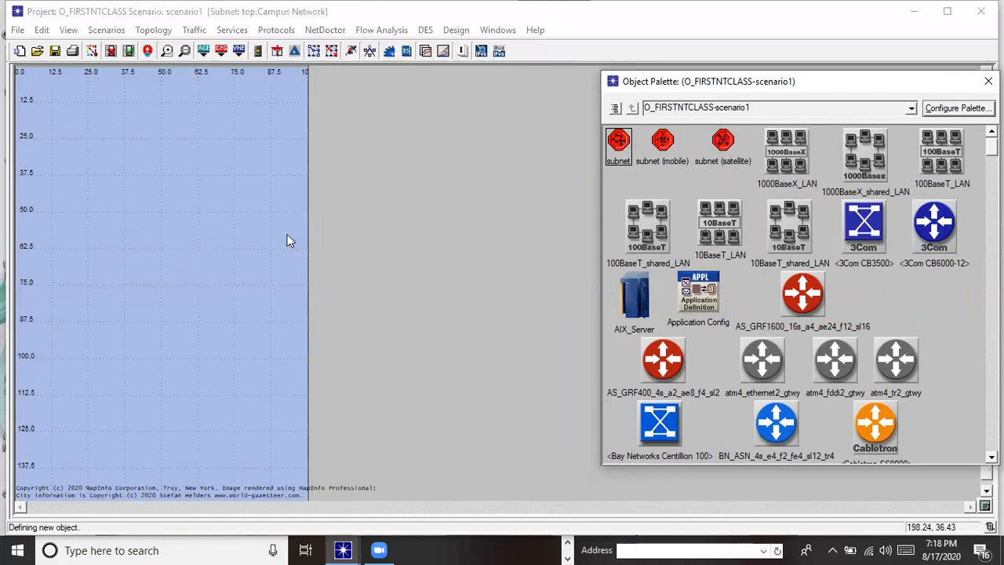
{"action": "left_click", "coordinate": [145, 234]}
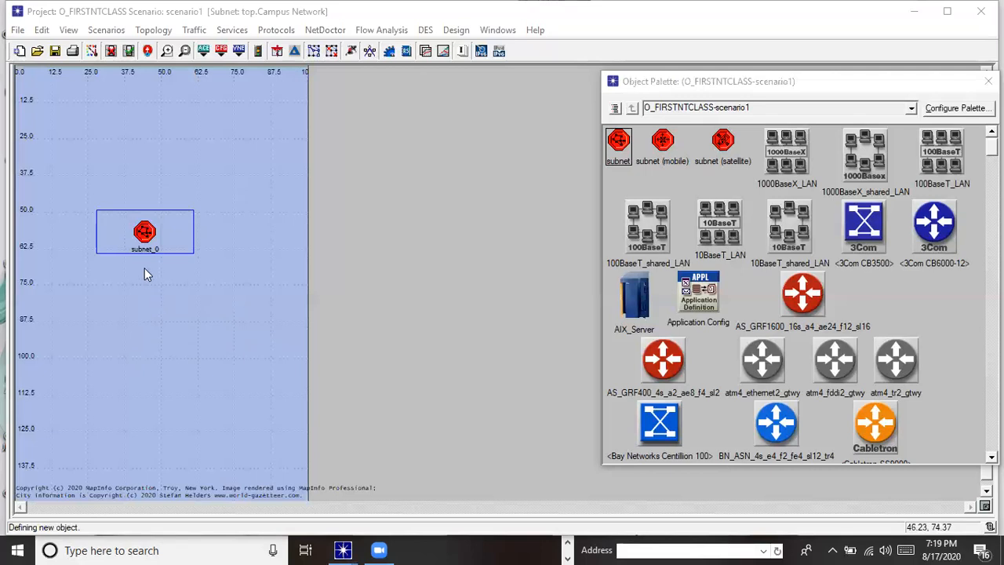
{"action": "right_click", "coordinate": [147, 244]}
{"action": "left_click", "coordinate": [181, 276]}
{"action": "right_click", "coordinate": [153, 250]}
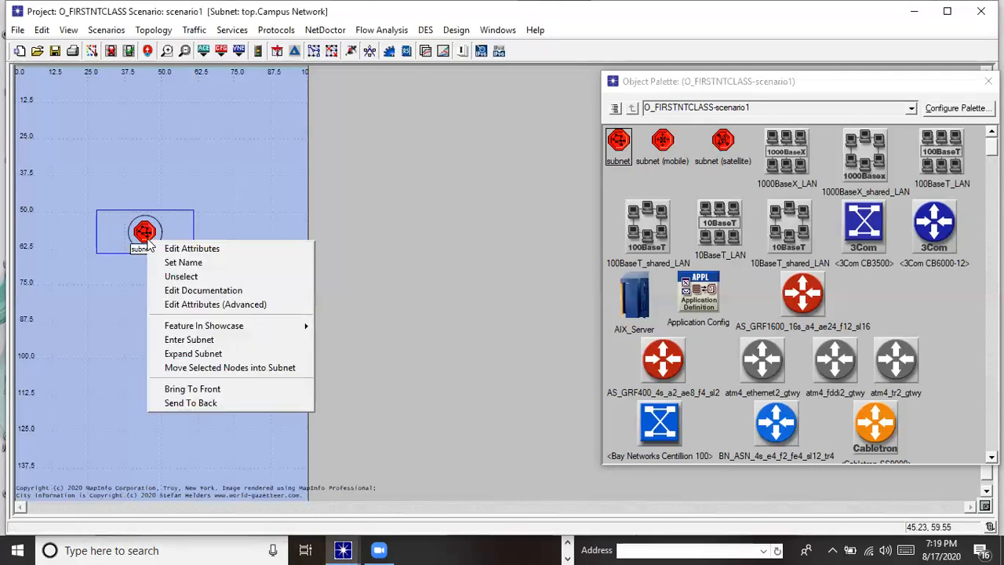
{"action": "left_click", "coordinate": [182, 262]}
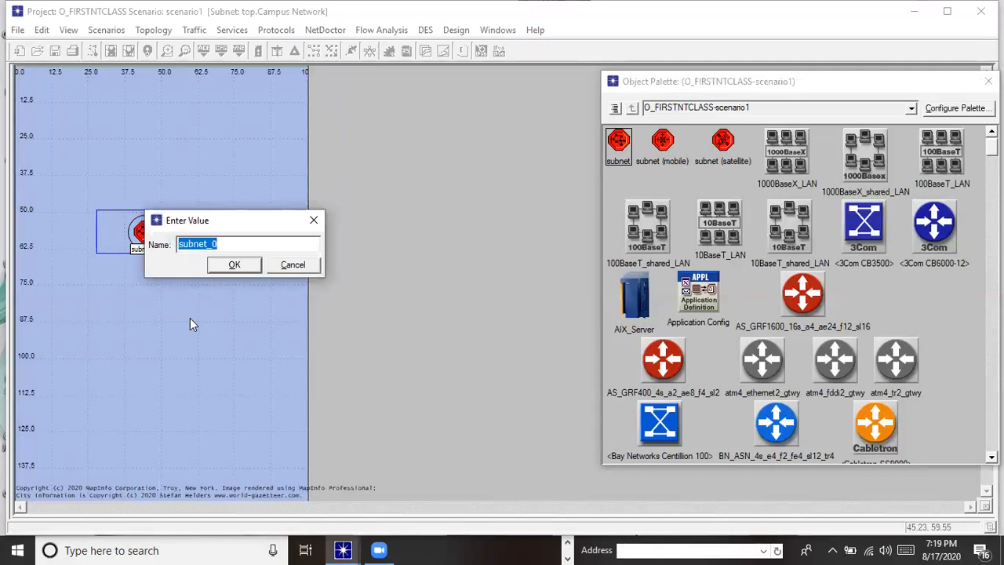
{"action": "type", "text": "Cyber Ub"}
{"action": "key", "text": "BackSpace"}
{"action": "type", "text": "nivers"}
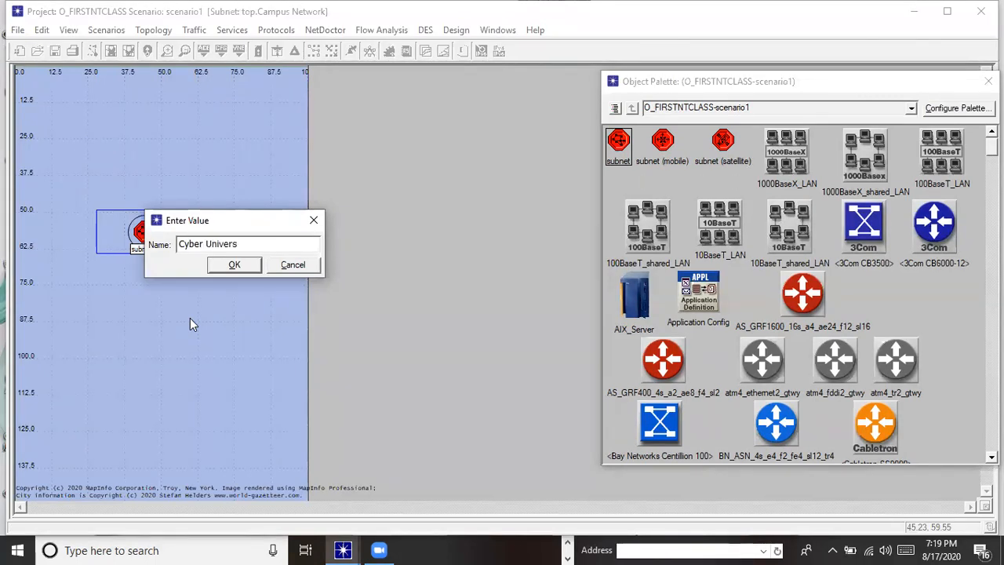
{"action": "type", "text": "ity Campus"}
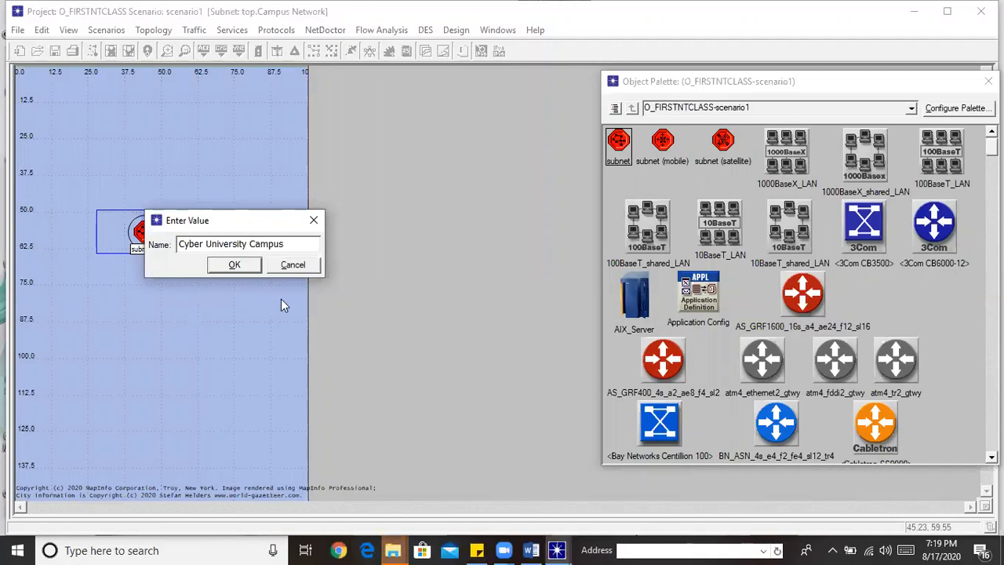
{"action": "left_click", "coordinate": [237, 265]}
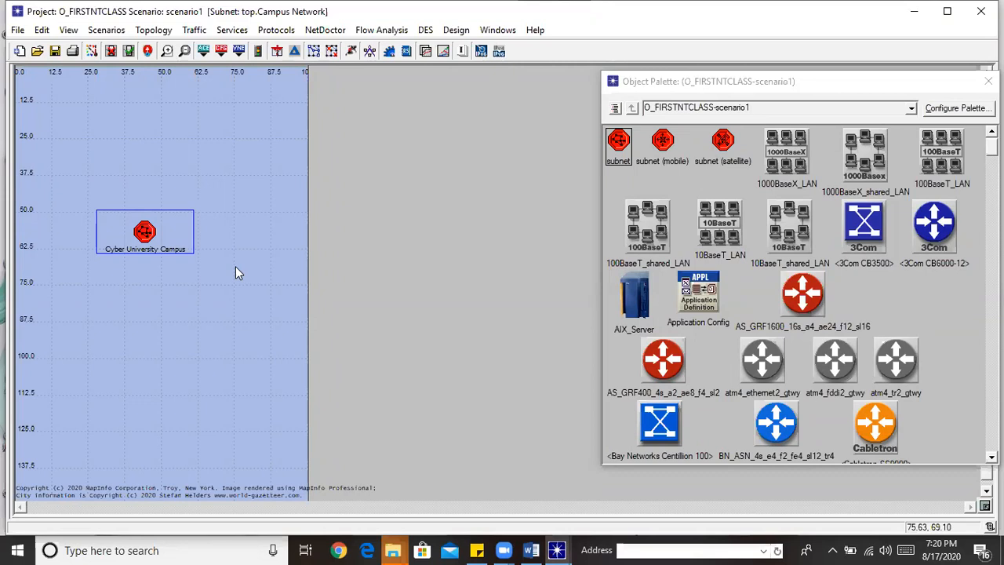
Enter the Cyber University Campus subnet, then narrow the object palette and move it aside to free the workspace
{"action": "double_click", "coordinate": [140, 230]}
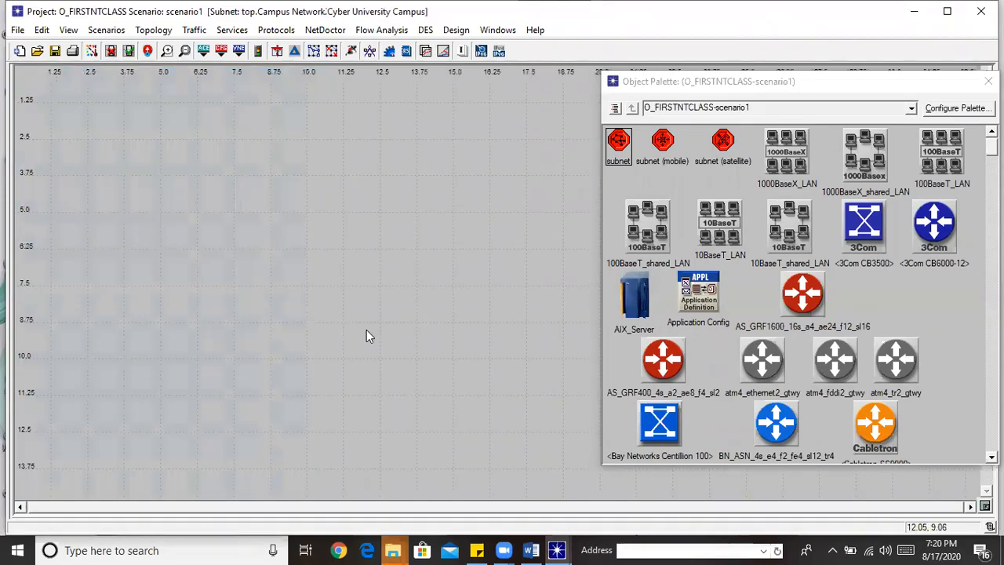
{"action": "left_click", "coordinate": [837, 85]}
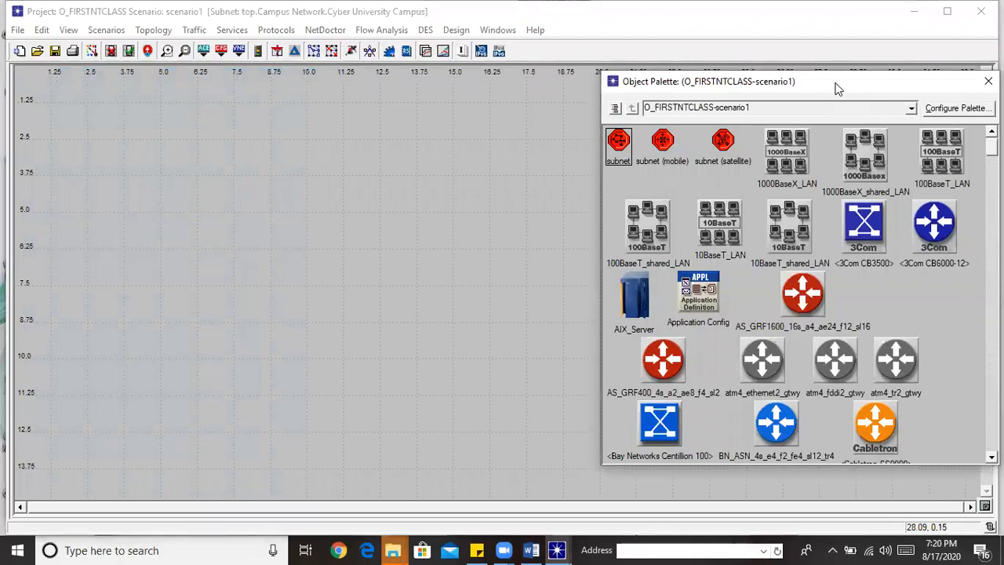
{"action": "left_click_drag", "start_coordinate": [837, 88], "coordinate": [795, 92]}
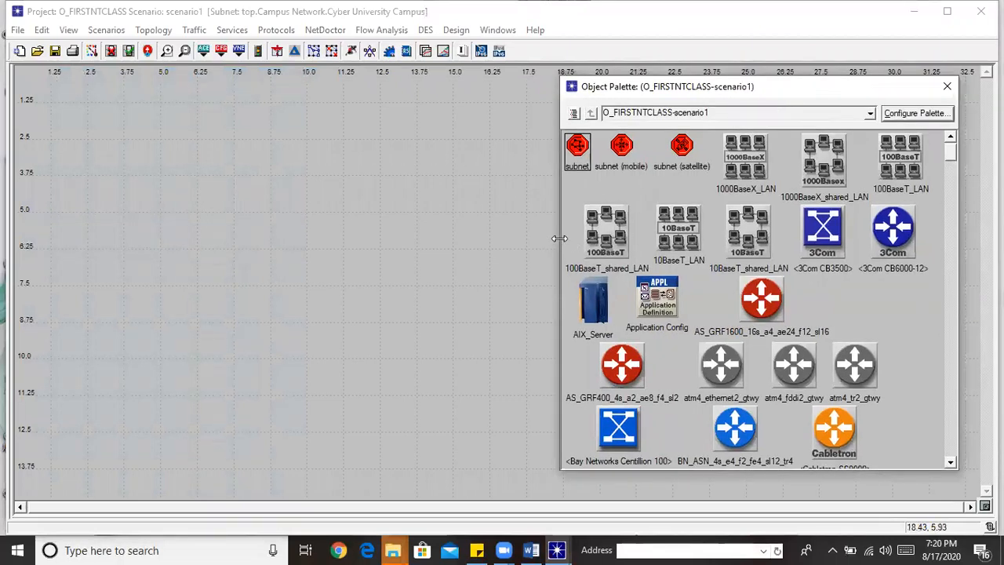
{"action": "left_click_drag", "start_coordinate": [559, 238], "coordinate": [691, 238]}
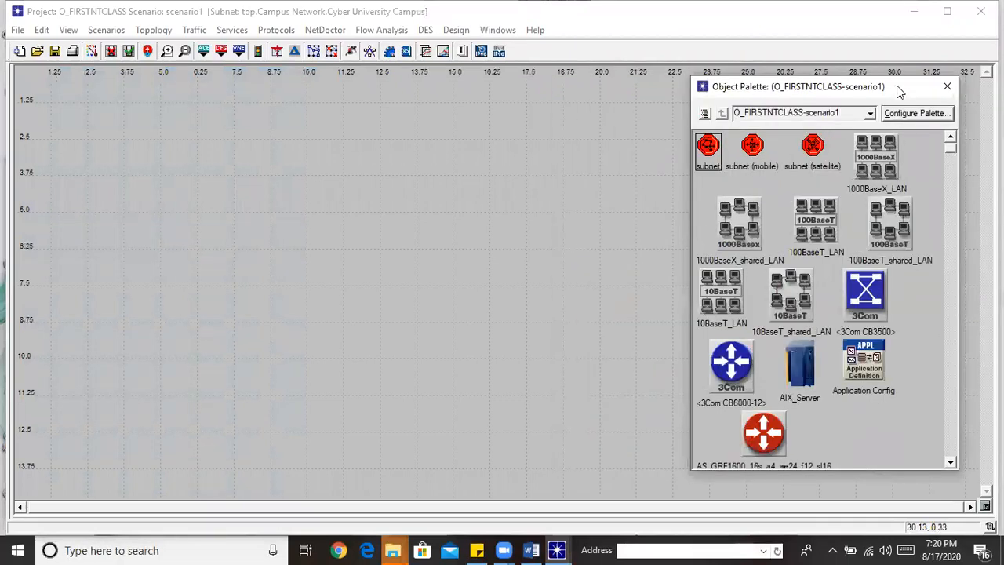
{"action": "left_click_drag", "start_coordinate": [899, 92], "coordinate": [927, 90]}
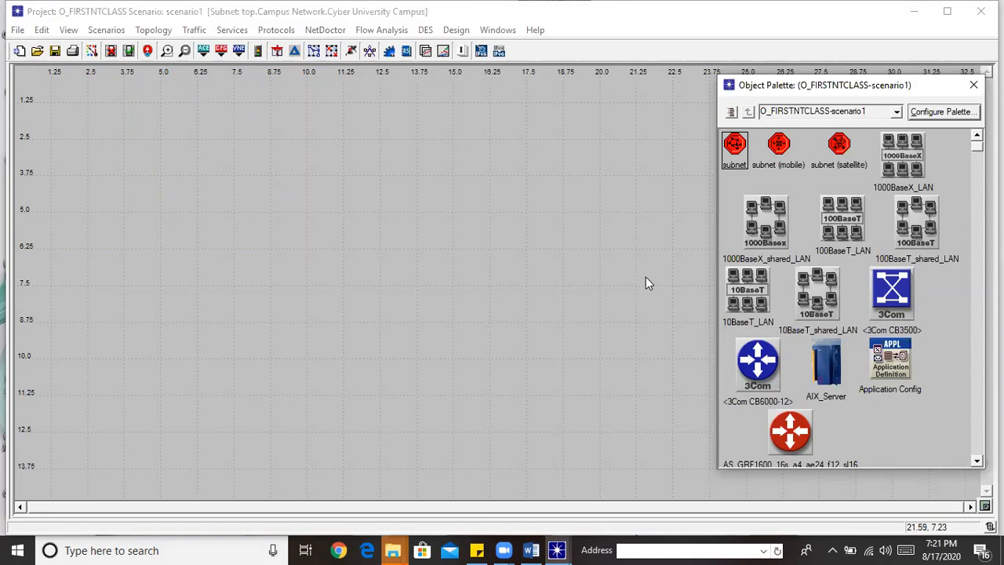
Place three fixed subnets in a horizontal row inside Cyber University Campus and end the placement
{"action": "left_click", "coordinate": [737, 153]}
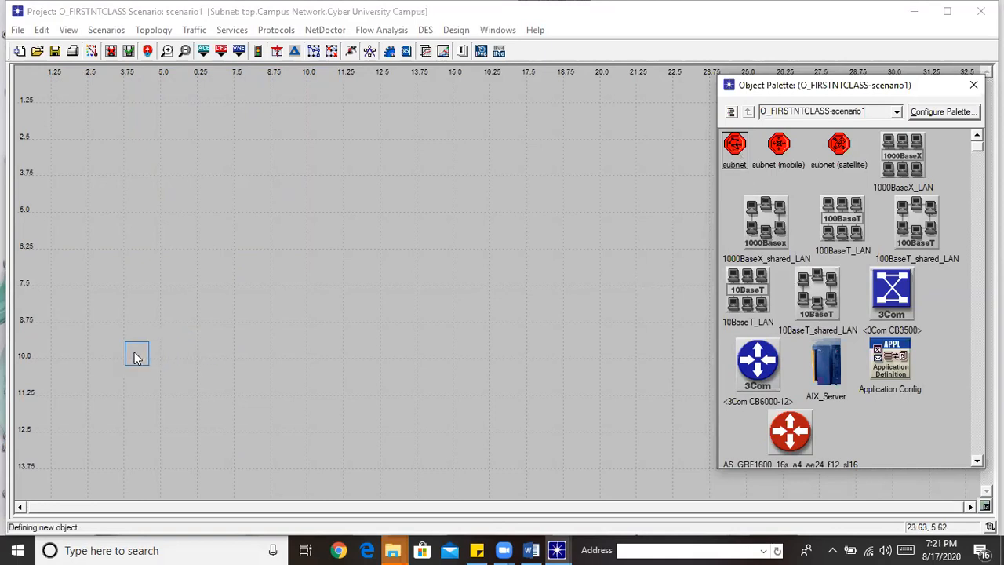
{"action": "left_click", "coordinate": [108, 345]}
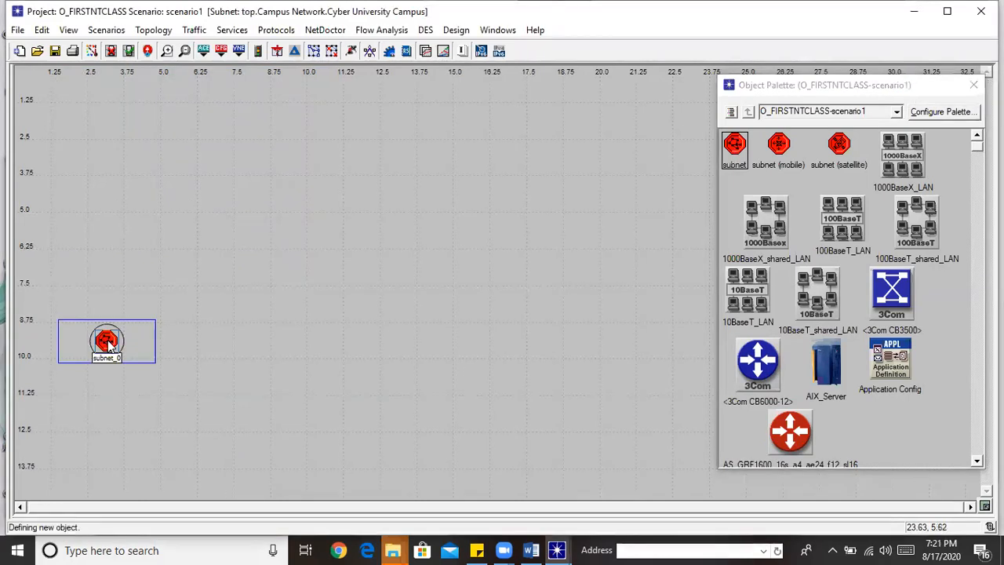
{"action": "left_click", "coordinate": [261, 345]}
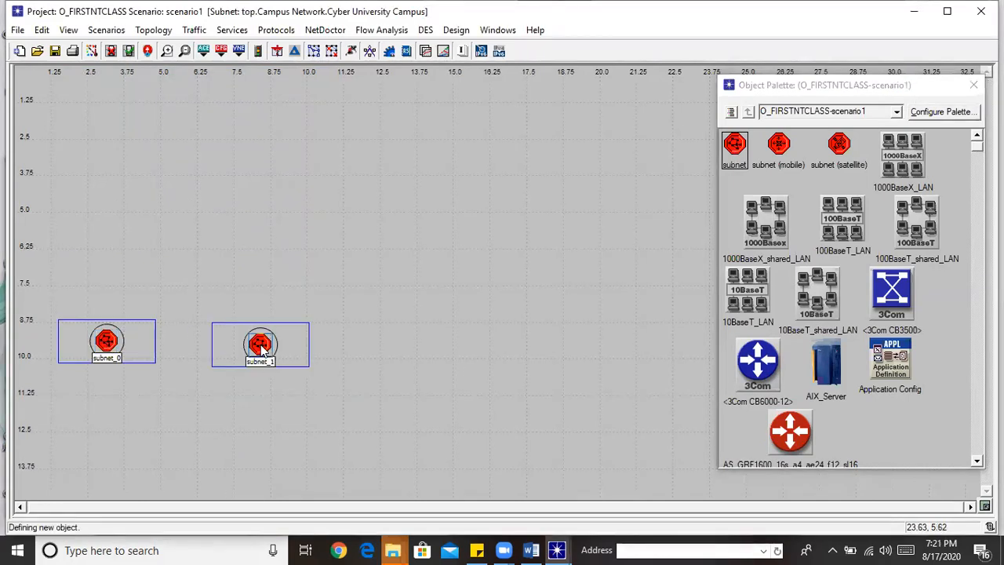
{"action": "left_click", "coordinate": [436, 342]}
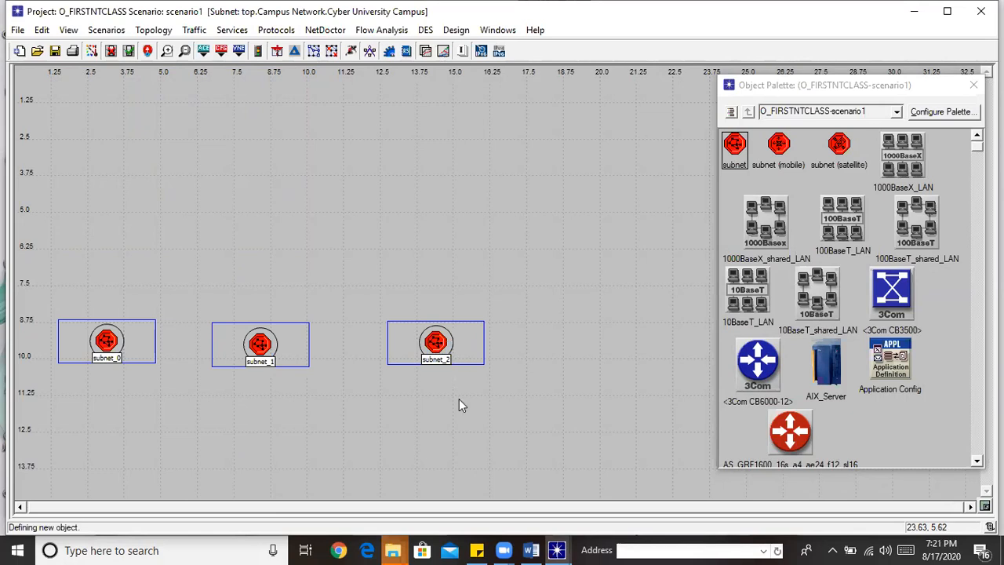
{"action": "right_click", "coordinate": [459, 419]}
{"action": "left_click", "coordinate": [307, 425]}
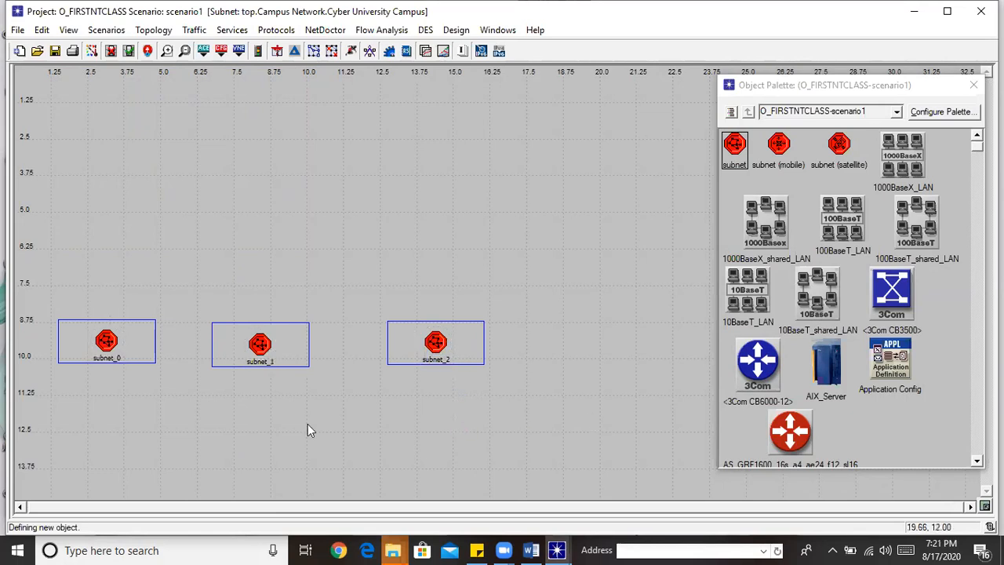
Rename the first subnet in the row as School Of Computing
{"action": "right_click", "coordinate": [101, 354]}
{"action": "left_click", "coordinate": [132, 371]}
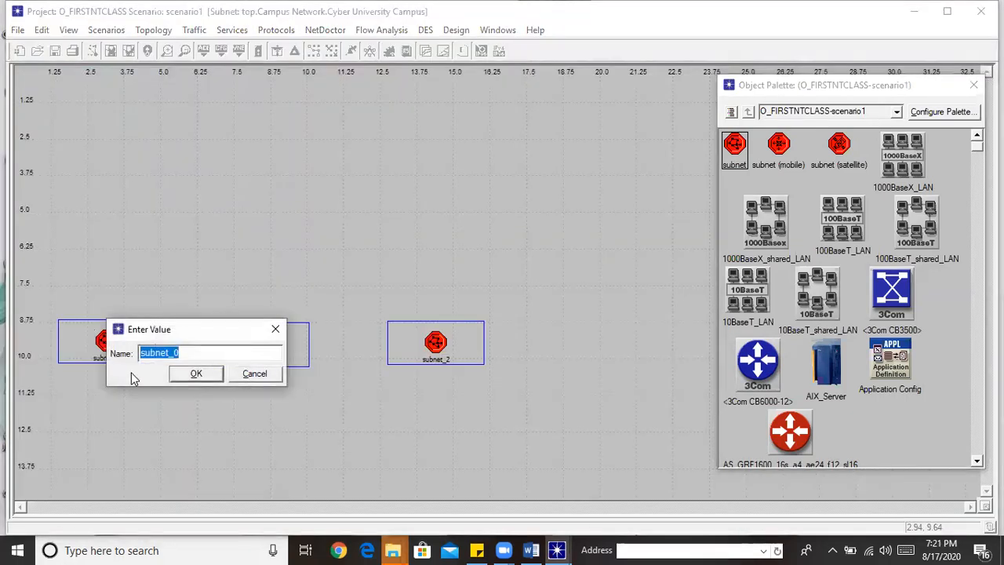
{"action": "type", "text": "School Of Computing"}
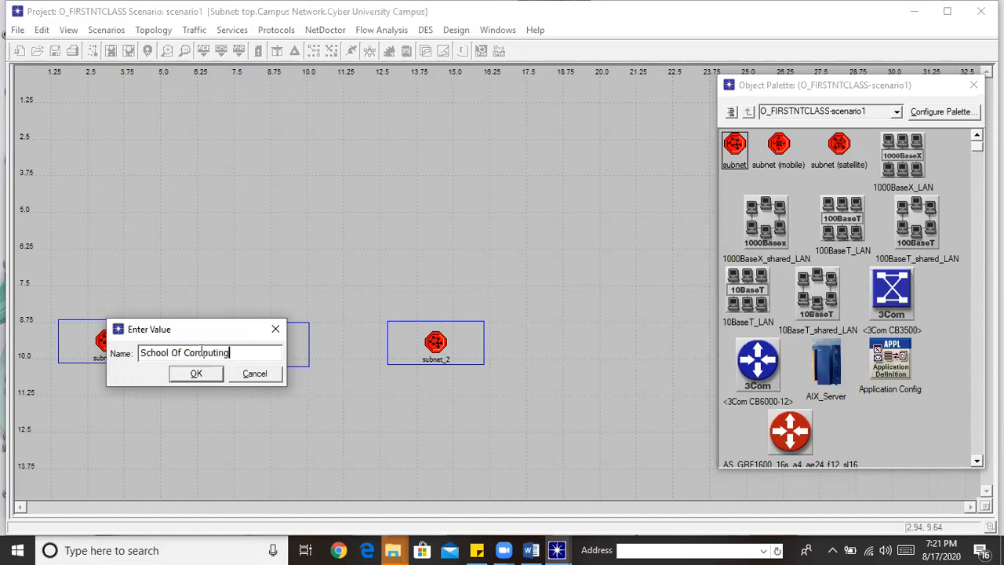
{"action": "left_click", "coordinate": [200, 375]}
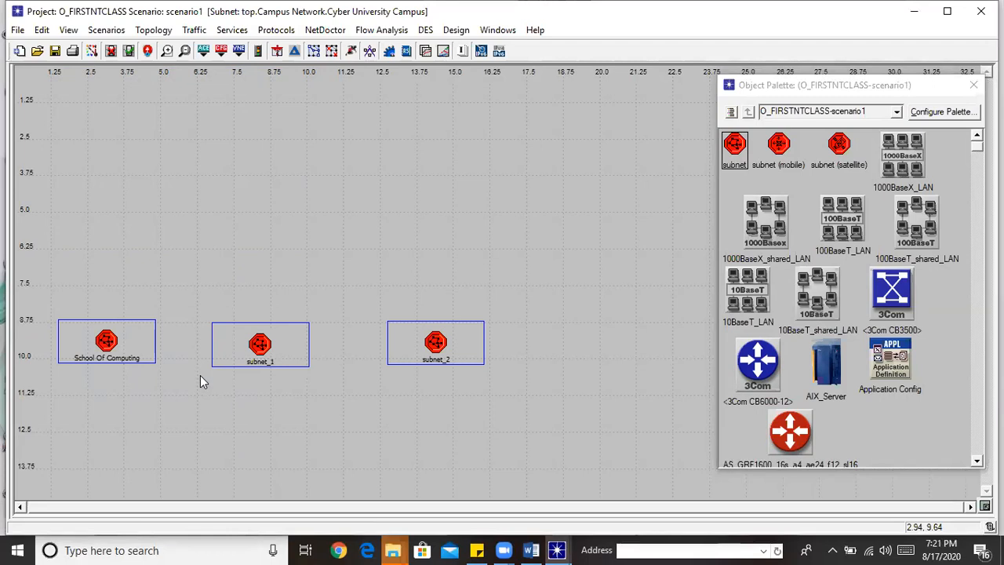
Rename the middle subnet in the row as Admin
{"action": "right_click", "coordinate": [262, 350]}
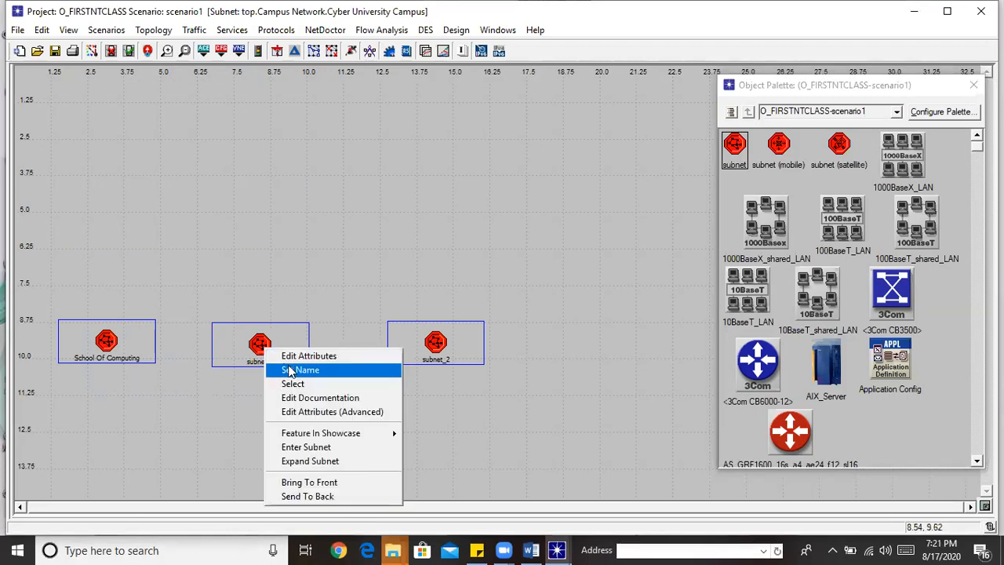
{"action": "left_click", "coordinate": [291, 368]}
{"action": "type", "text": "Ad"}
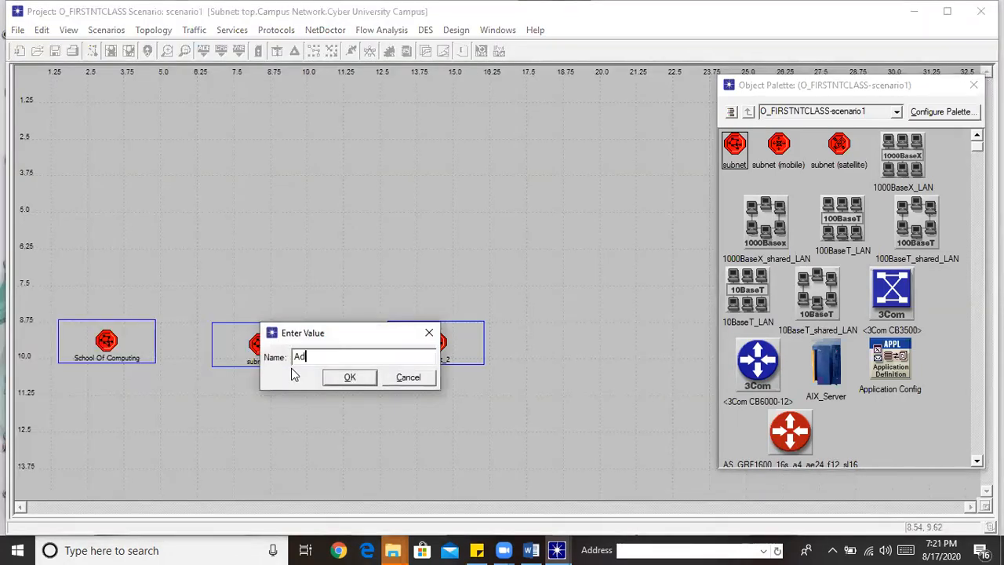
{"action": "type", "text": "mim"}
{"action": "key", "text": "BackSpace"}
{"action": "type", "text": "n"}
{"action": "left_click", "coordinate": [347, 376]}
Rename the third subnet as IT SUPORT and space the Admin and IT SUPORT subnets farther along the row
{"action": "right_click", "coordinate": [425, 360]}
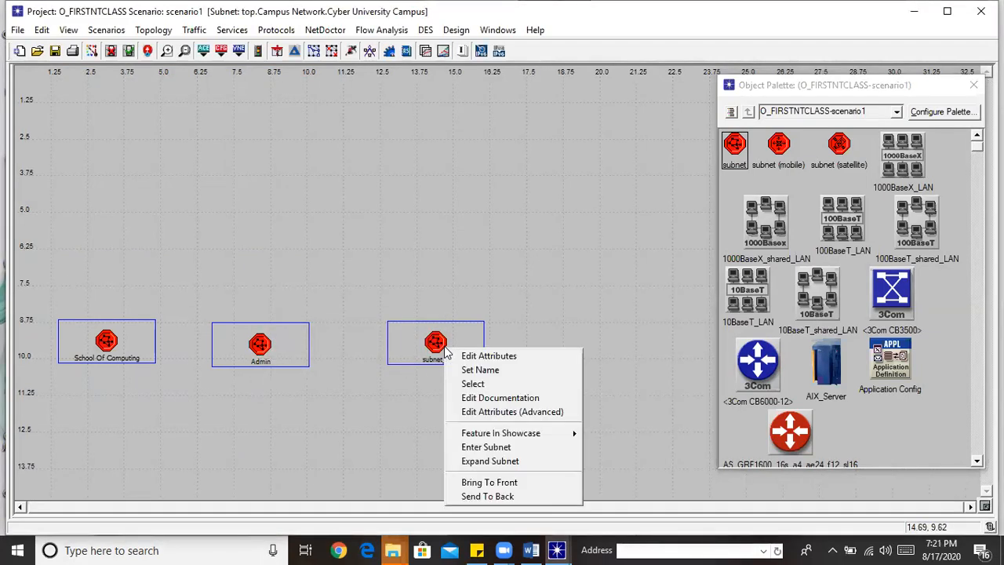
{"action": "left_click", "coordinate": [500, 371]}
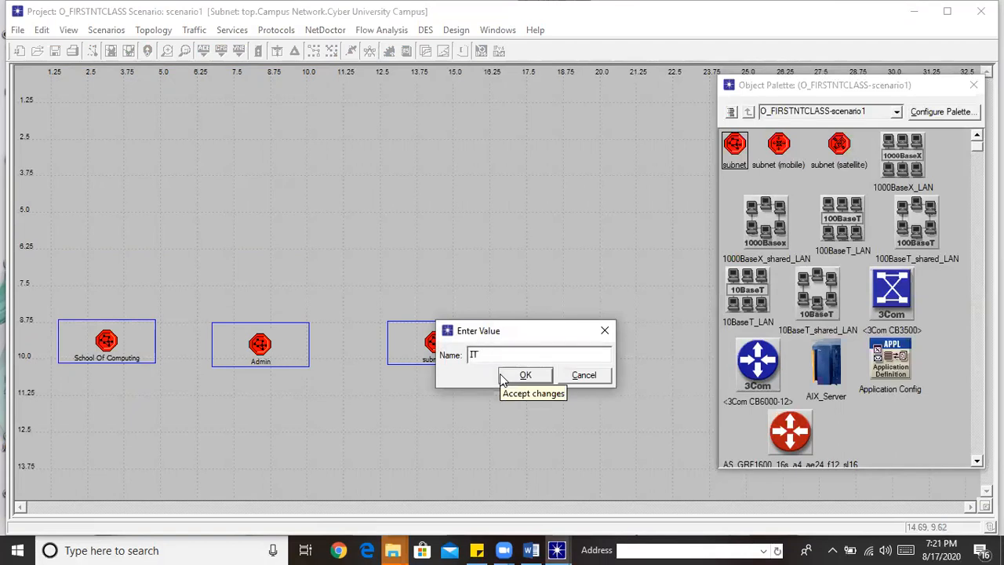
{"action": "type", "text": "IT SUPORT"}
{"action": "left_click", "coordinate": [519, 377]}
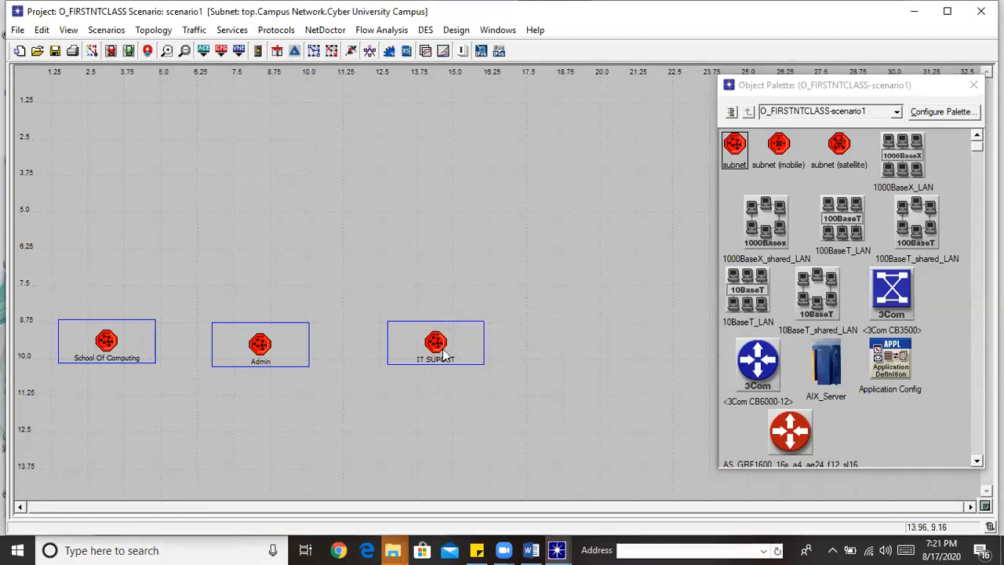
{"action": "left_click_drag", "start_coordinate": [444, 351], "coordinate": [558, 354]}
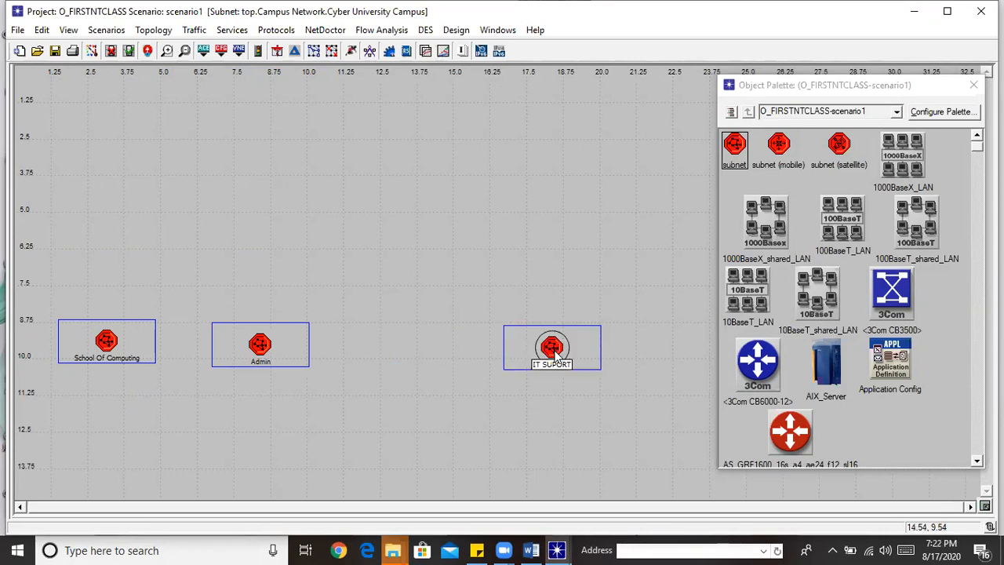
{"action": "left_click_drag", "start_coordinate": [268, 353], "coordinate": [362, 353]}
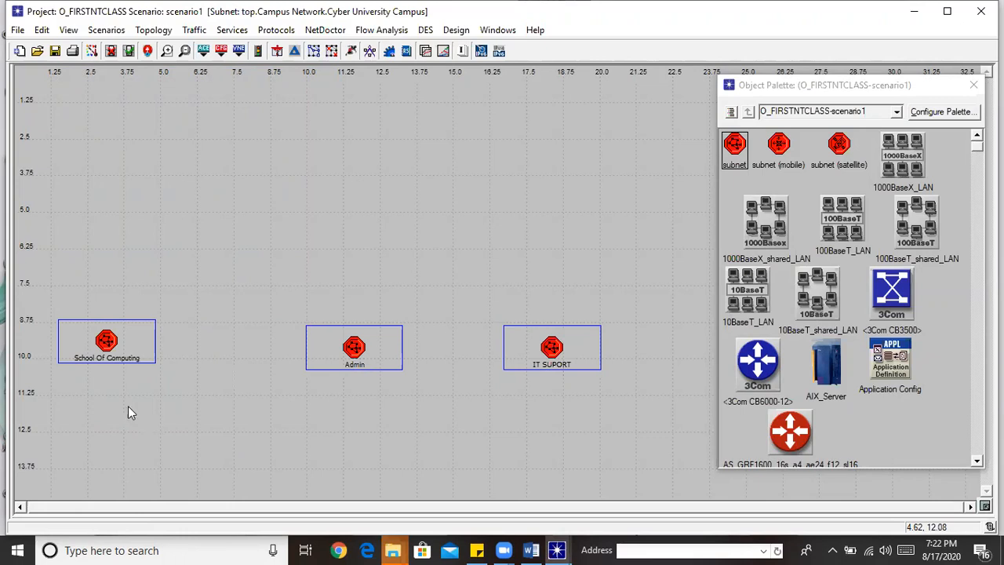
Open the School Of Computing subnet and place one Cisco 7505 router in its upper middle area, using model CS_7505_5s_a_e6_fr4_sl4_tr4
{"action": "double_click", "coordinate": [116, 340]}
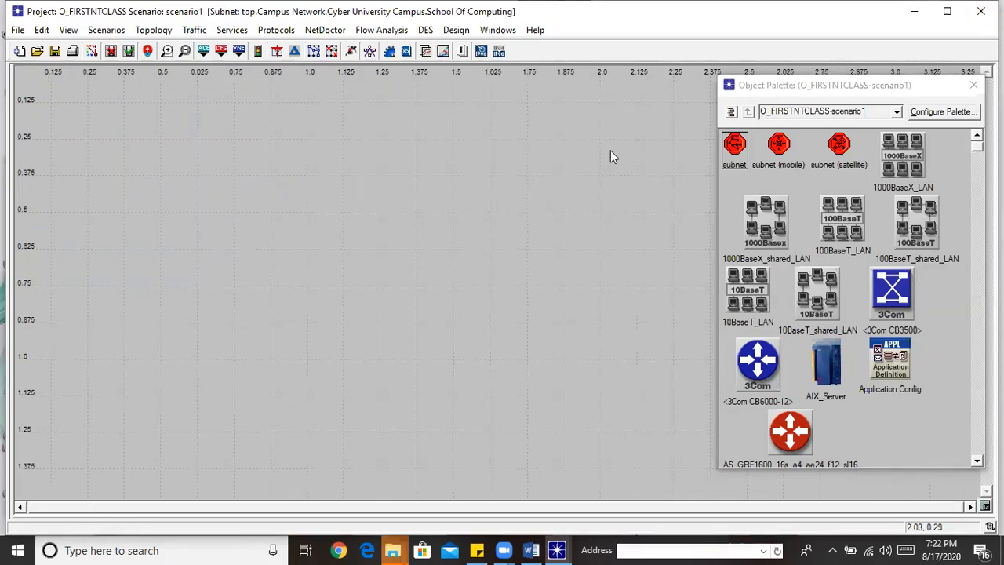
{"action": "scroll", "coordinate": [851, 299], "scroll_direction": "down", "scroll_amount": 10}
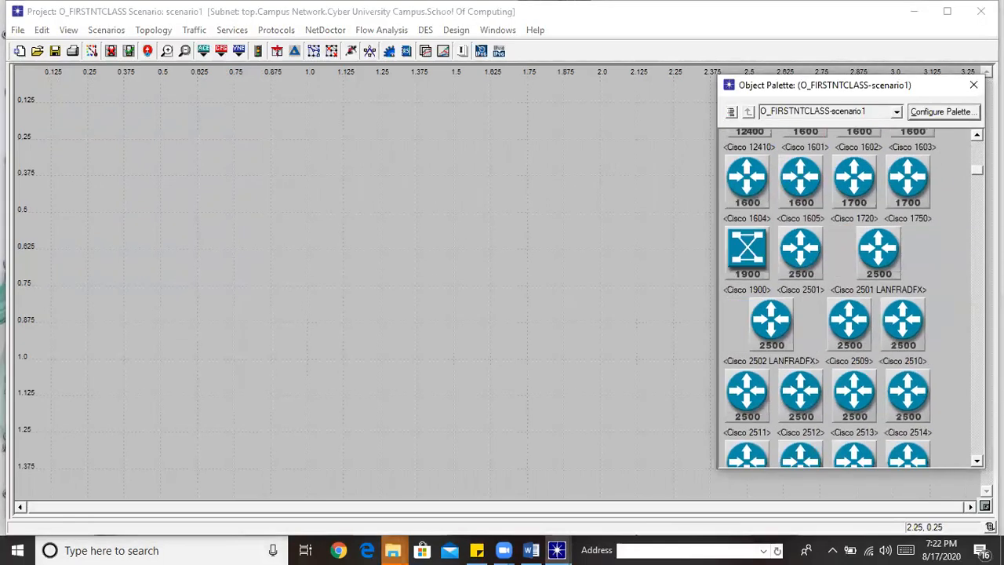
{"action": "scroll", "coordinate": [851, 298], "scroll_direction": "down", "scroll_amount": 10}
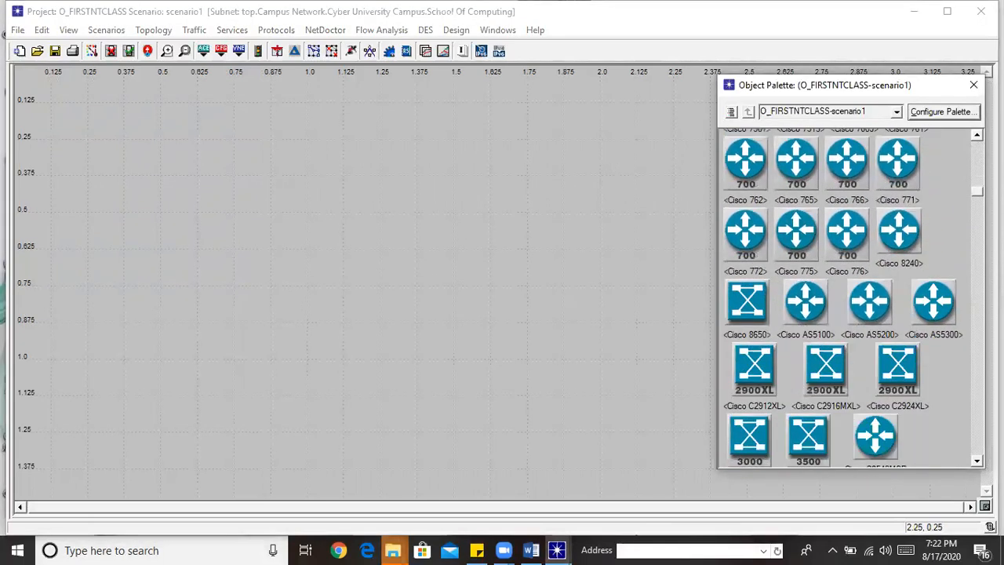
{"action": "scroll", "coordinate": [851, 298], "scroll_direction": "down", "scroll_amount": 10}
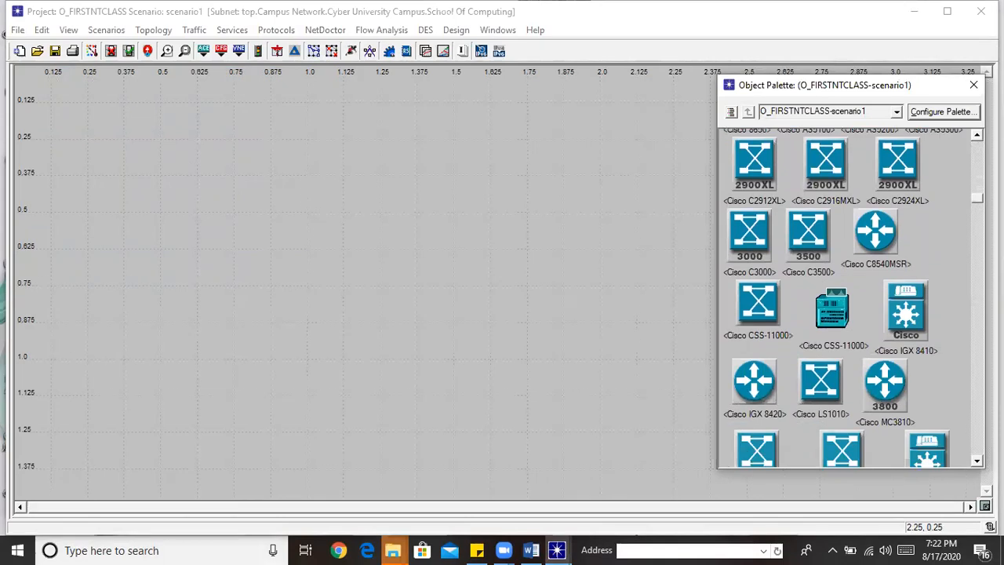
{"action": "scroll", "coordinate": [851, 298], "scroll_direction": "down", "scroll_amount": 8}
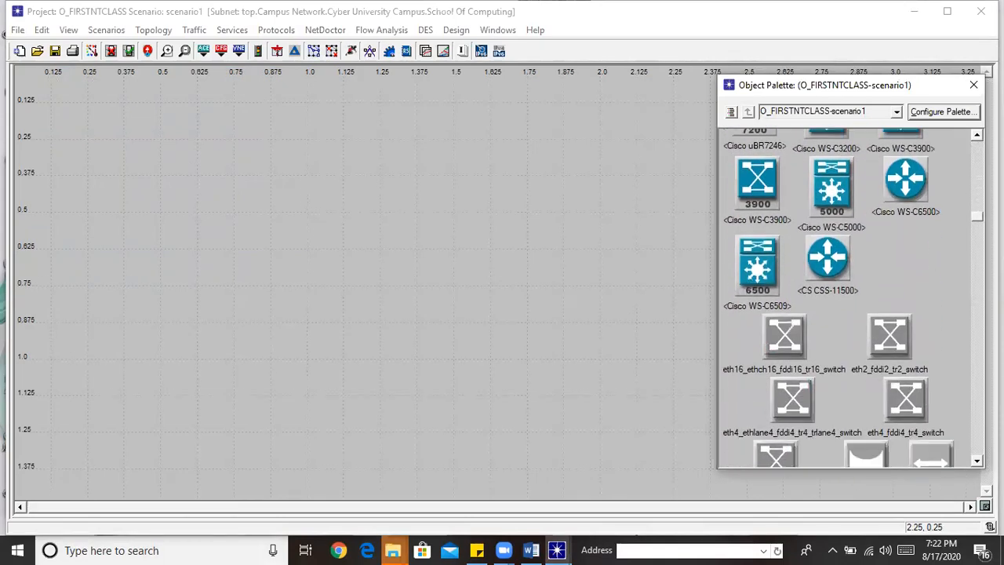
{"action": "scroll", "coordinate": [851, 298], "scroll_direction": "up", "scroll_amount": 10}
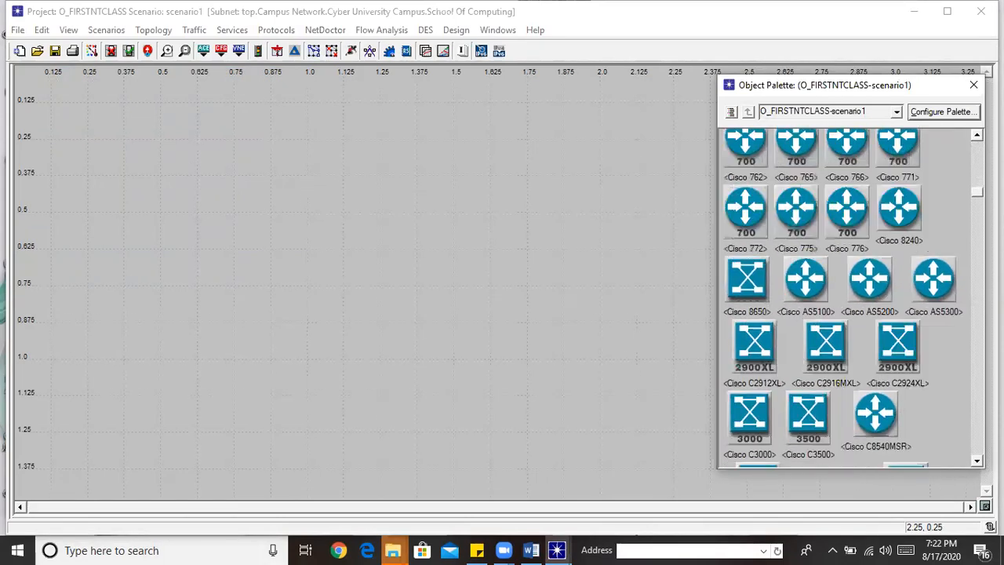
{"action": "scroll", "coordinate": [851, 298], "scroll_direction": "up", "scroll_amount": 3}
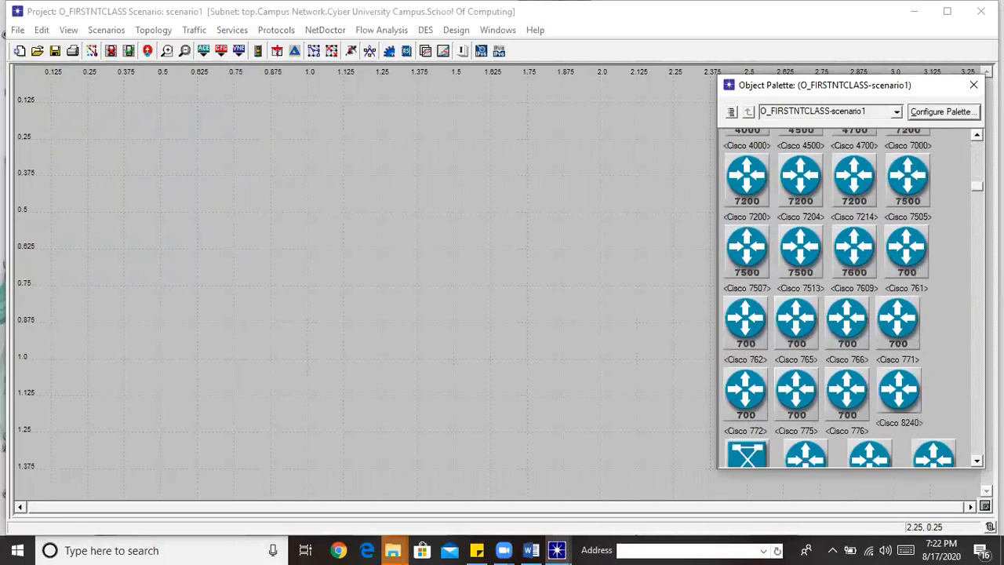
{"action": "left_click", "coordinate": [907, 187]}
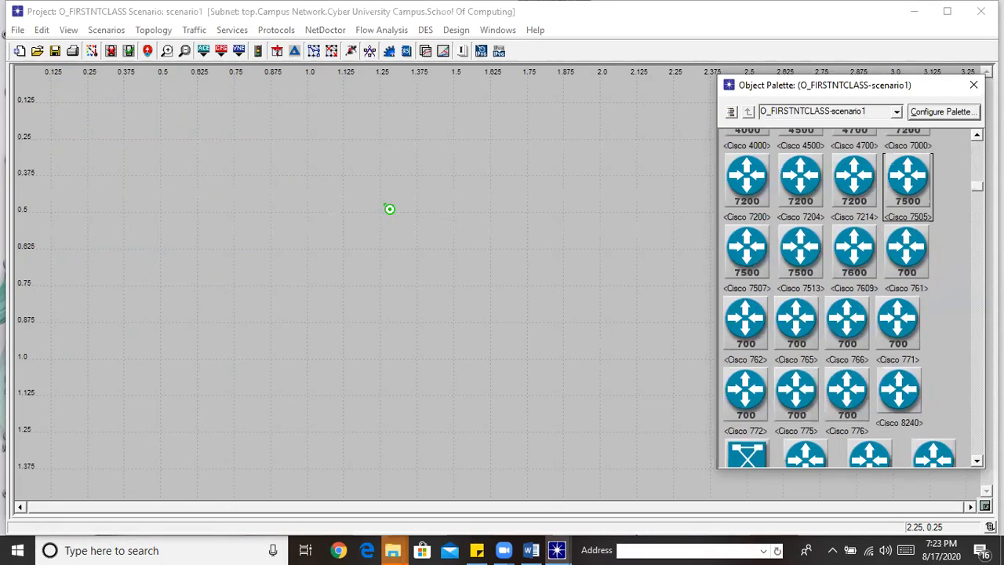
{"action": "left_click", "coordinate": [402, 203]}
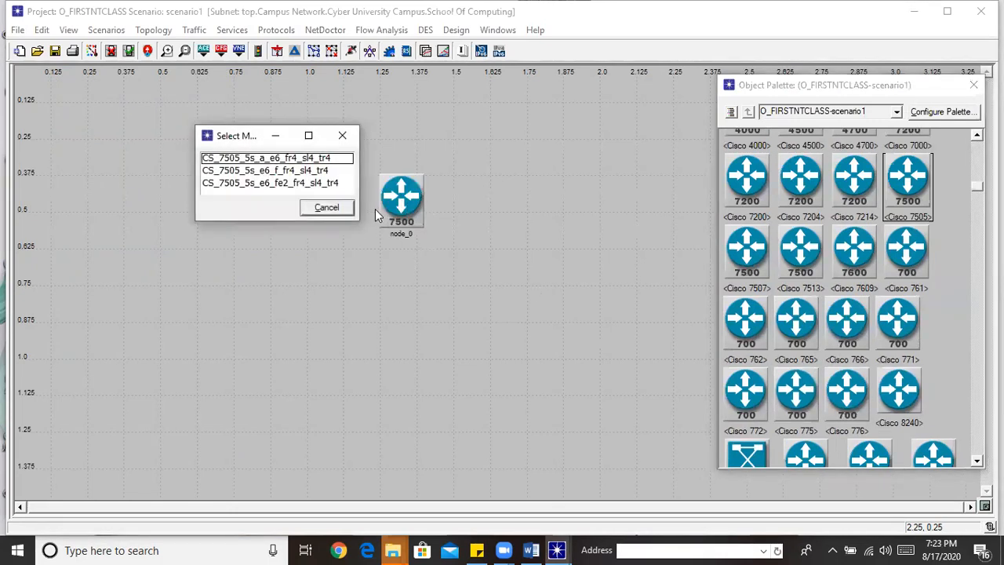
{"action": "left_click", "coordinate": [257, 159]}
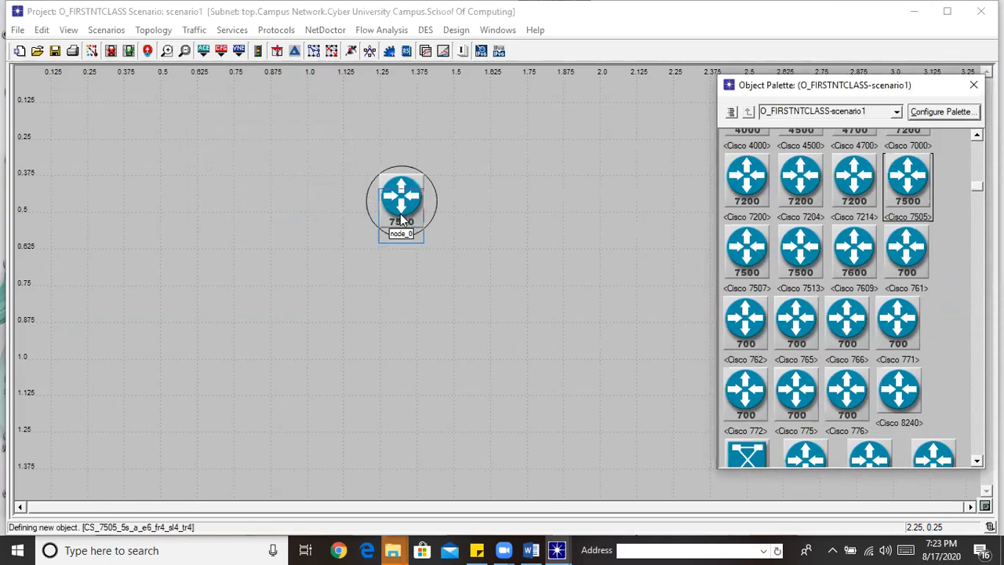
{"action": "right_click", "coordinate": [541, 309]}
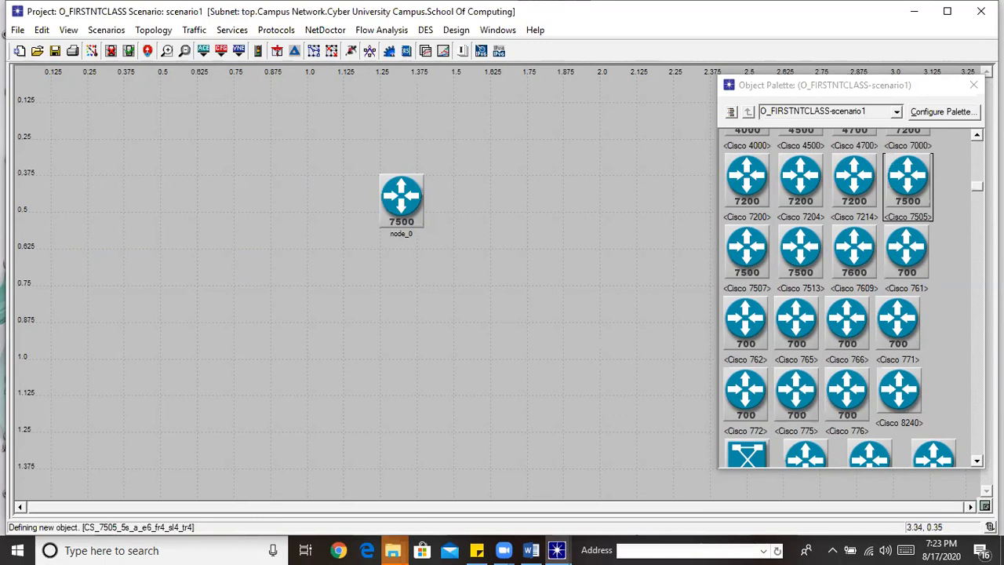
Place an ethernet16_switch below and to the left of the Cisco 7505 router
{"action": "scroll", "coordinate": [851, 298], "scroll_direction": "up", "scroll_amount": 10}
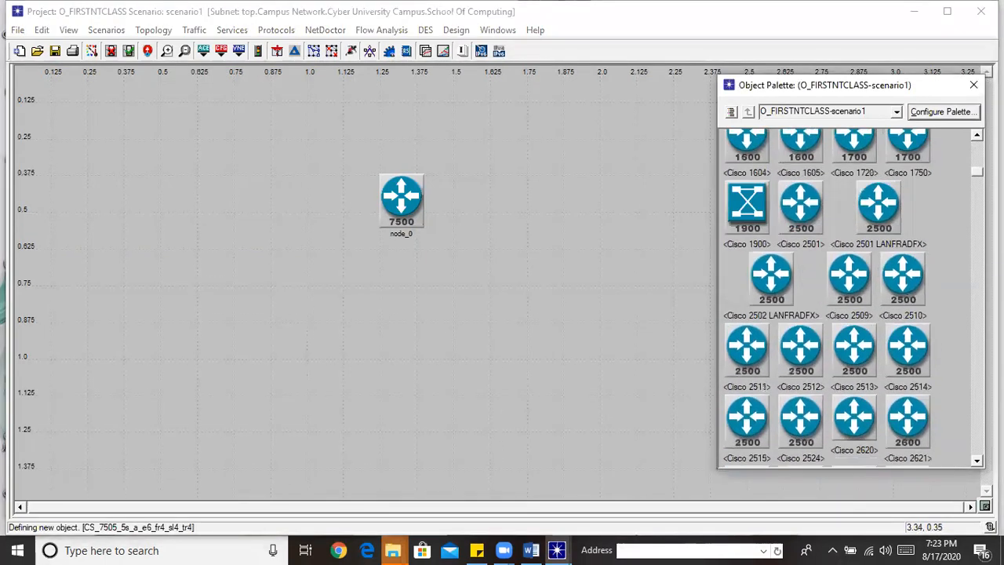
{"action": "scroll", "coordinate": [851, 298], "scroll_direction": "up", "scroll_amount": 6}
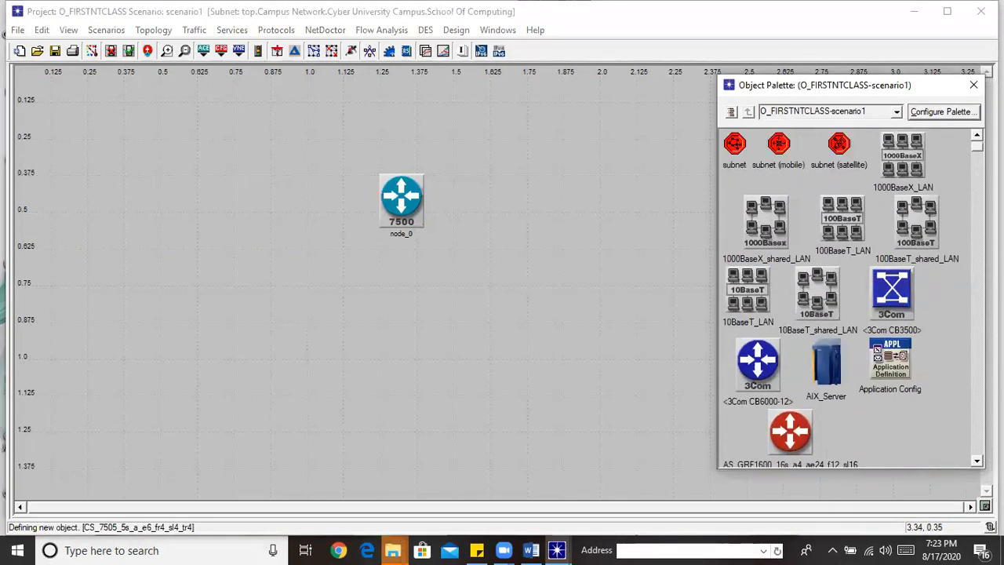
{"action": "scroll", "coordinate": [851, 298], "scroll_direction": "down", "scroll_amount": 12}
{"action": "scroll", "coordinate": [851, 298], "scroll_direction": "down", "scroll_amount": 5}
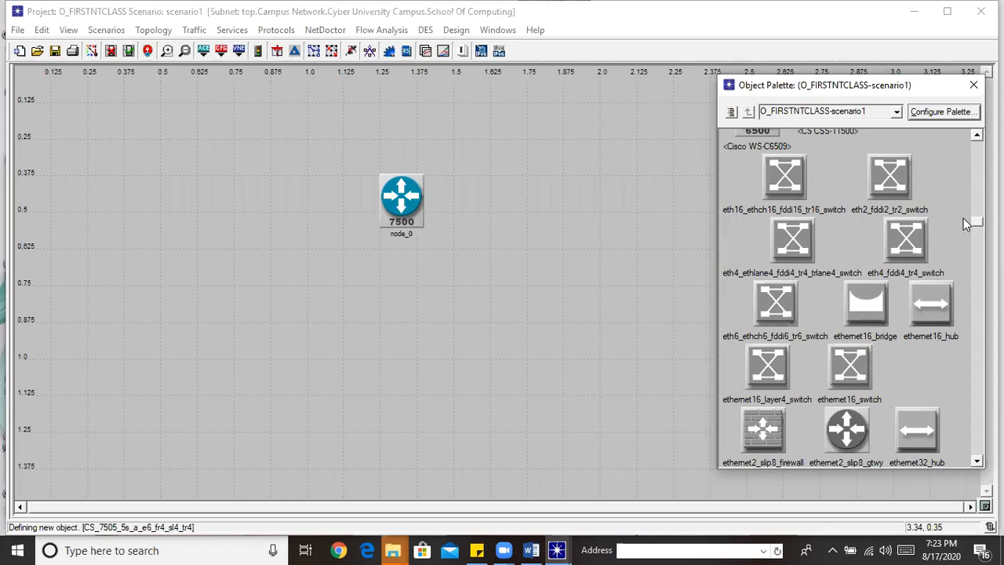
{"action": "scroll", "coordinate": [851, 298], "scroll_direction": "down", "scroll_amount": 8}
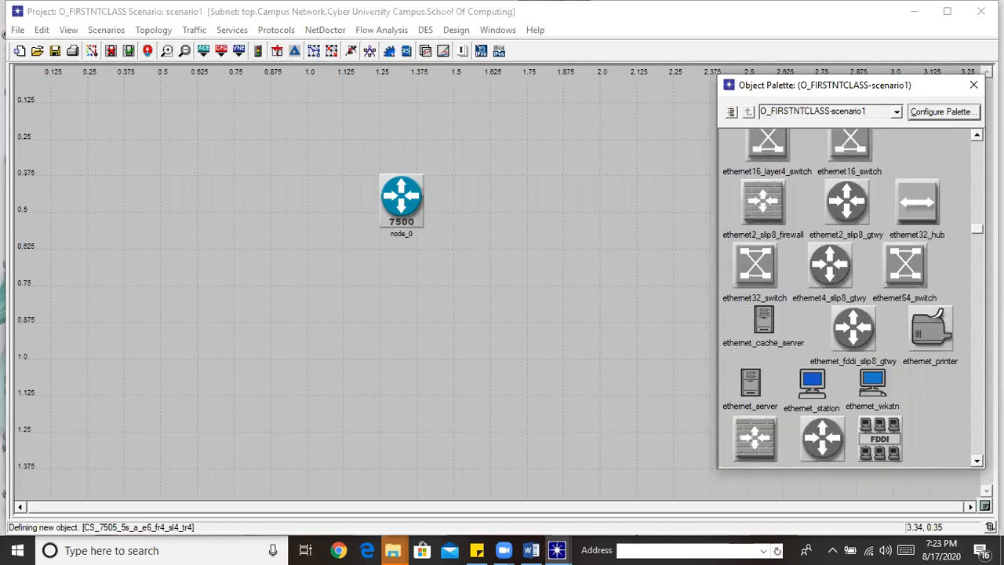
{"action": "scroll", "coordinate": [851, 298], "scroll_direction": "up", "scroll_amount": 1}
{"action": "scroll", "coordinate": [851, 298], "scroll_direction": "up", "scroll_amount": 3}
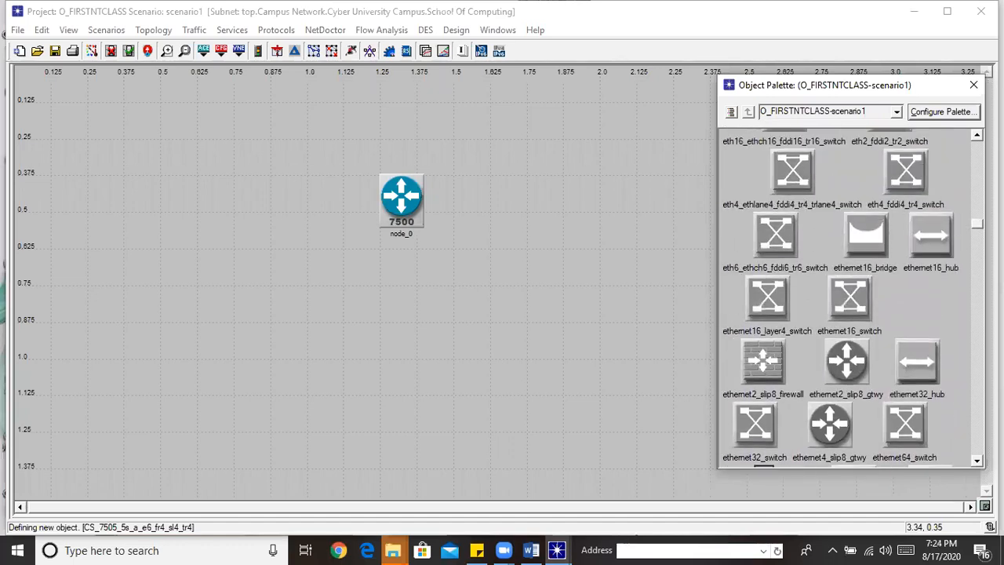
{"action": "left_click", "coordinate": [863, 295]}
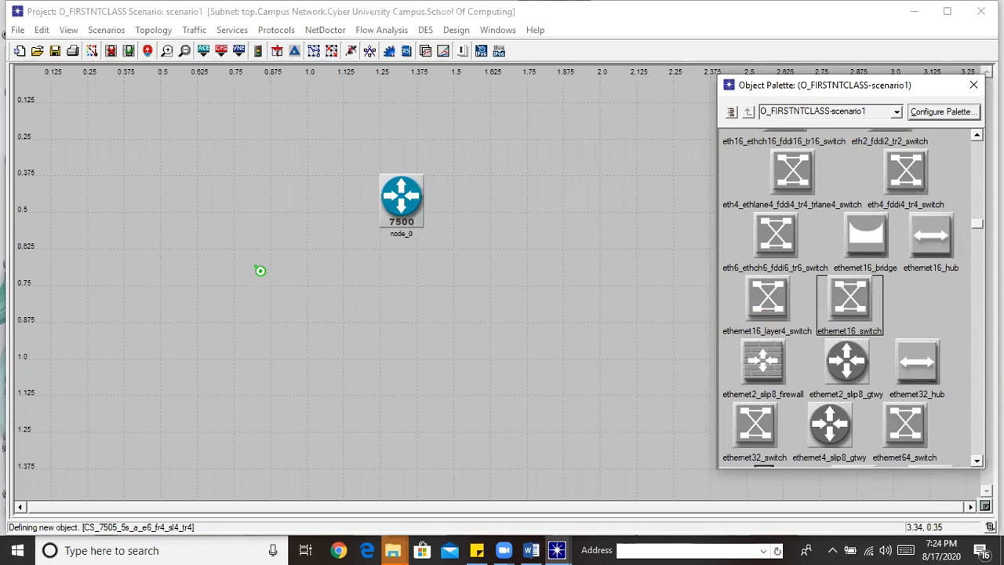
{"action": "left_click", "coordinate": [256, 272]}
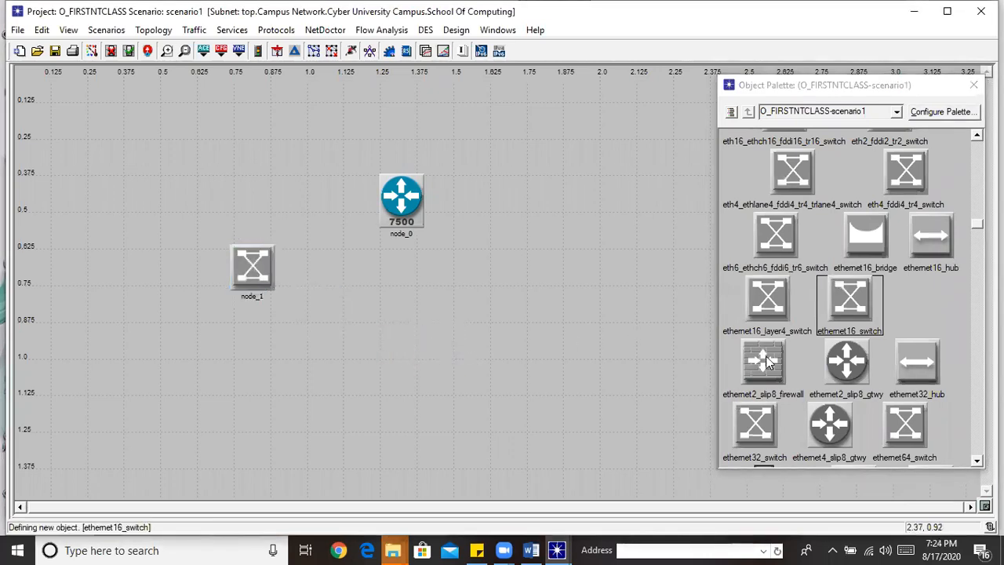
Place a 100BaseT_LAN node level with the switch, near the left edge of the subnet workspace
{"action": "left_click_drag", "start_coordinate": [977, 224], "coordinate": [976, 147]}
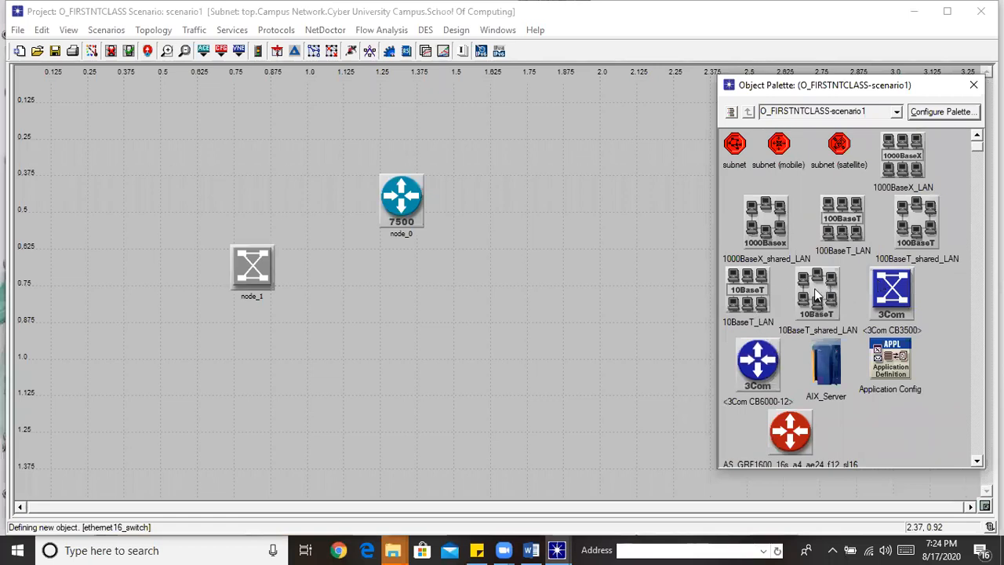
{"action": "left_click", "coordinate": [842, 224]}
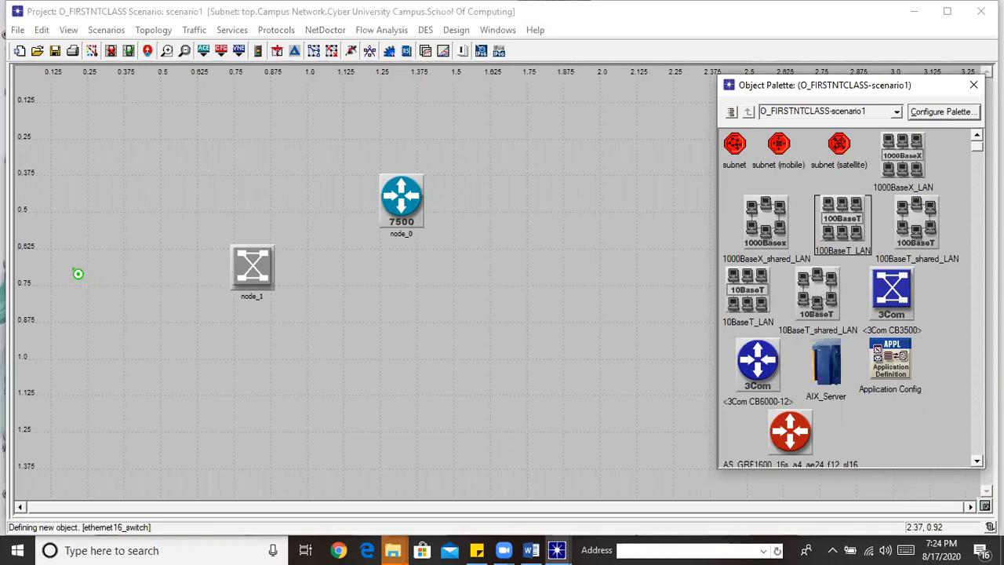
{"action": "left_click", "coordinate": [74, 268]}
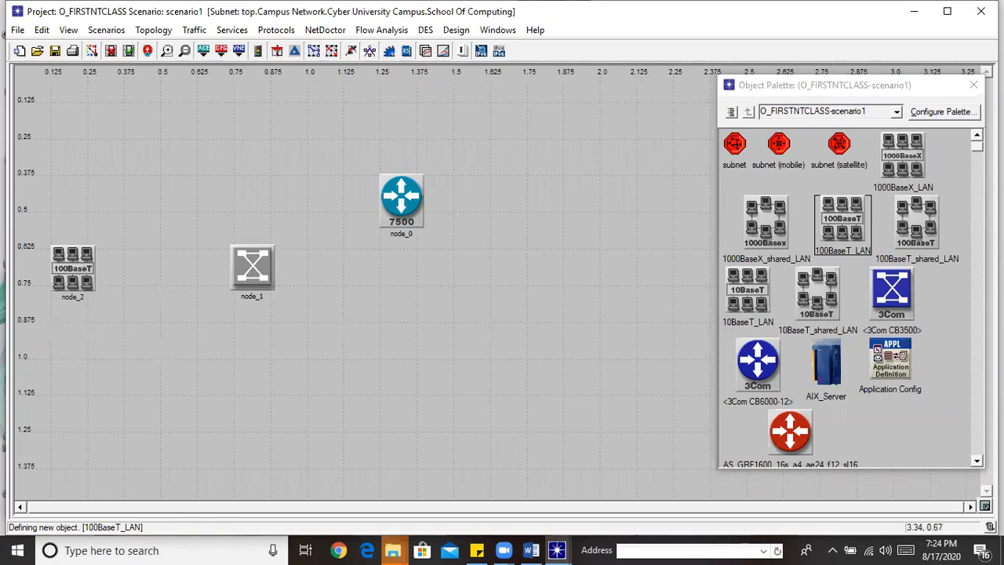
Place an ethernet_printer above the 100BaseT_LAN node and end the placement
{"action": "scroll", "coordinate": [851, 299], "scroll_direction": "down", "scroll_amount": 10}
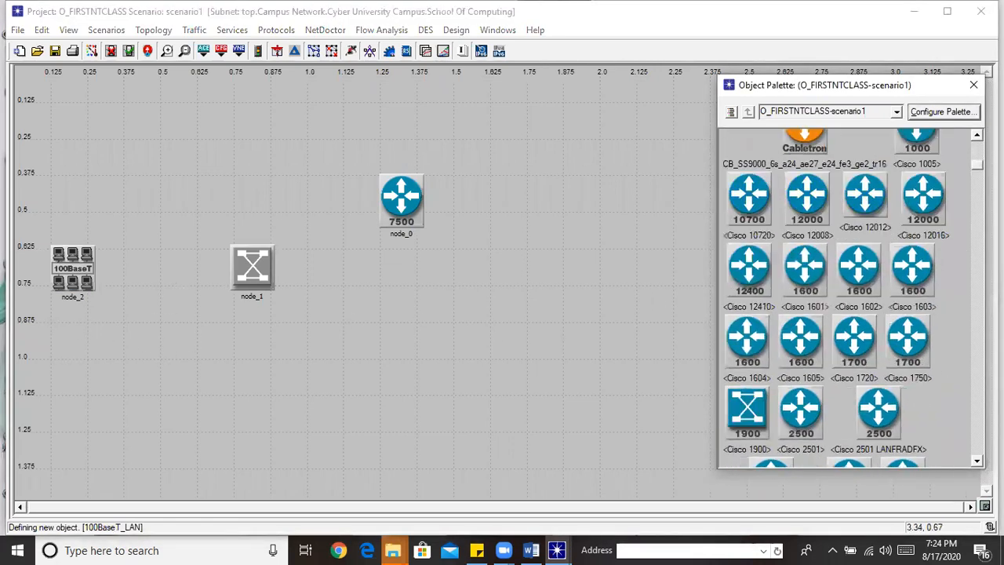
{"action": "scroll", "coordinate": [851, 298], "scroll_direction": "down", "scroll_amount": 15}
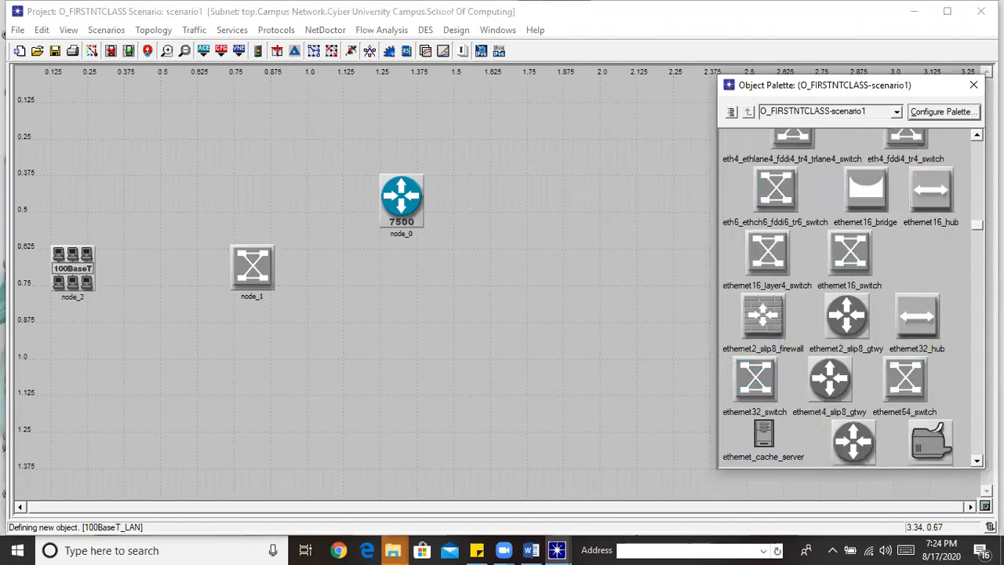
{"action": "left_click", "coordinate": [929, 262]}
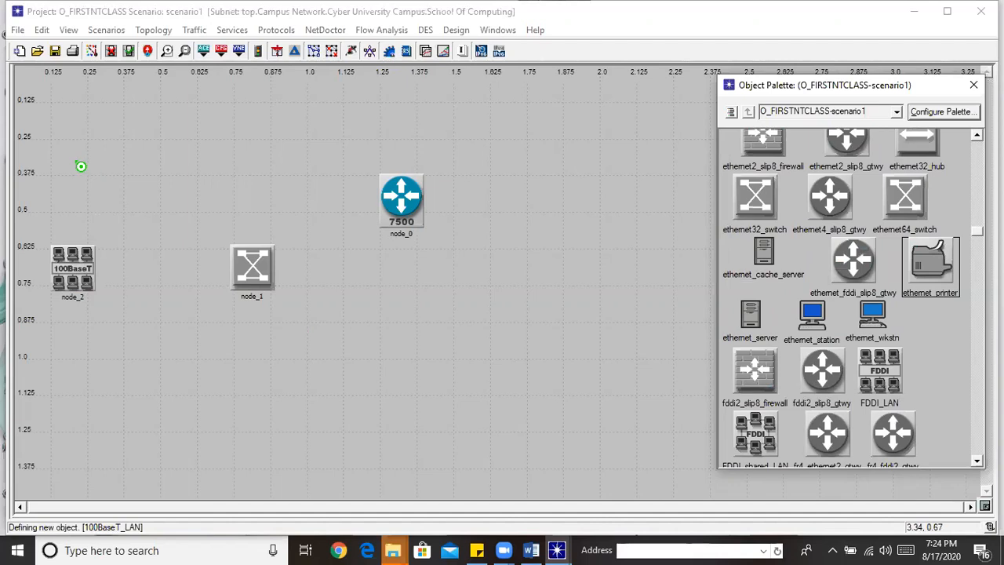
{"action": "left_click", "coordinate": [71, 155]}
{"action": "right_click", "coordinate": [254, 380]}
{"action": "left_click", "coordinate": [306, 375]}
Move the router and the switch so they line up in a spaced row with the 100BaseT_LAN node
{"action": "left_click", "coordinate": [417, 202]}
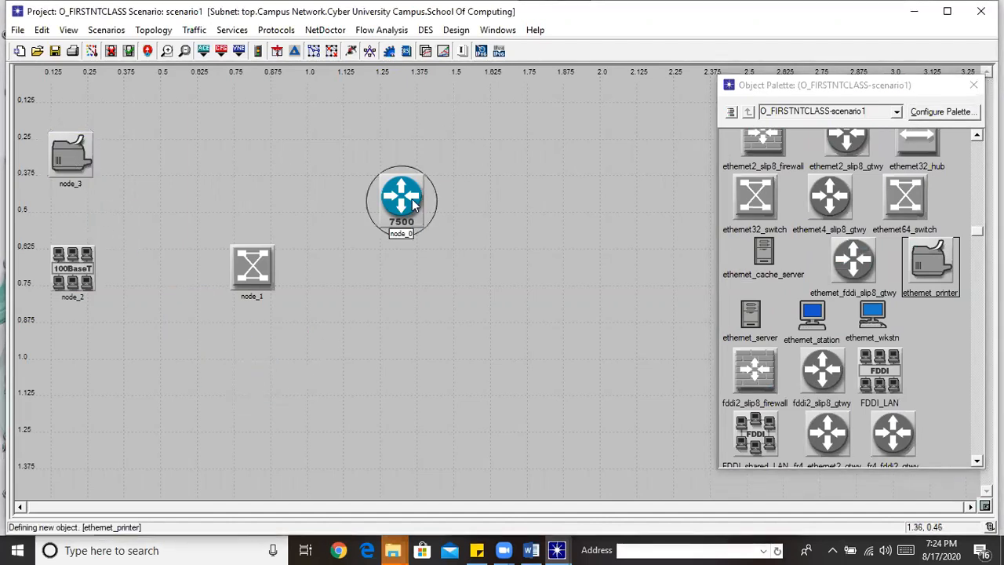
{"action": "left_click_drag", "start_coordinate": [518, 271], "coordinate": [502, 265]}
{"action": "left_click", "coordinate": [454, 320]}
{"action": "left_click_drag", "start_coordinate": [266, 266], "coordinate": [294, 270]}
{"action": "left_click", "coordinate": [331, 344]}
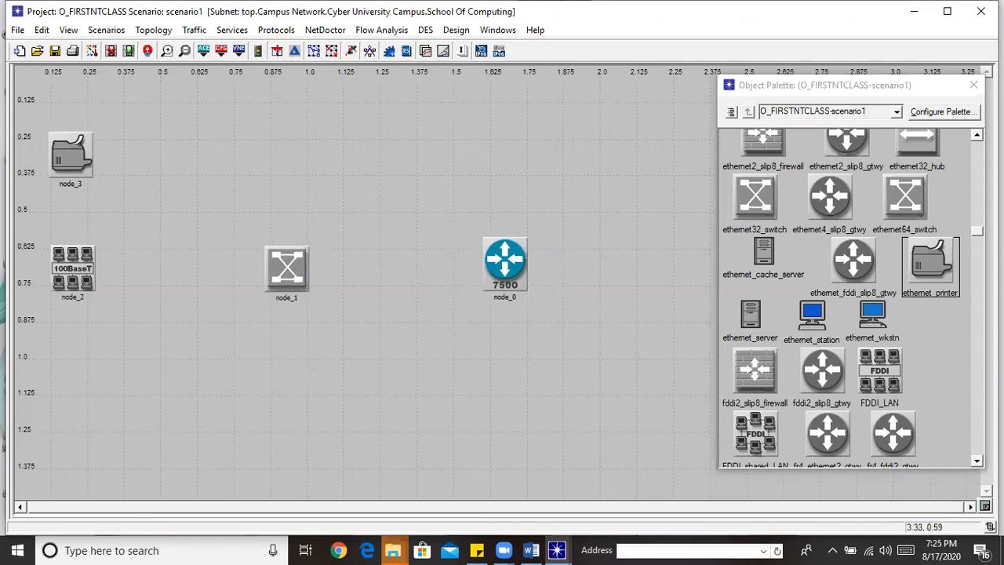
Connect the switch to the router and the 100BaseT_LAN node to the switch with 100BaseT links
{"action": "left_click", "coordinate": [978, 241]}
{"action": "left_click", "coordinate": [978, 242]}
{"action": "left_click", "coordinate": [978, 242]}
{"action": "left_click_drag", "start_coordinate": [976, 393], "coordinate": [976, 404]}
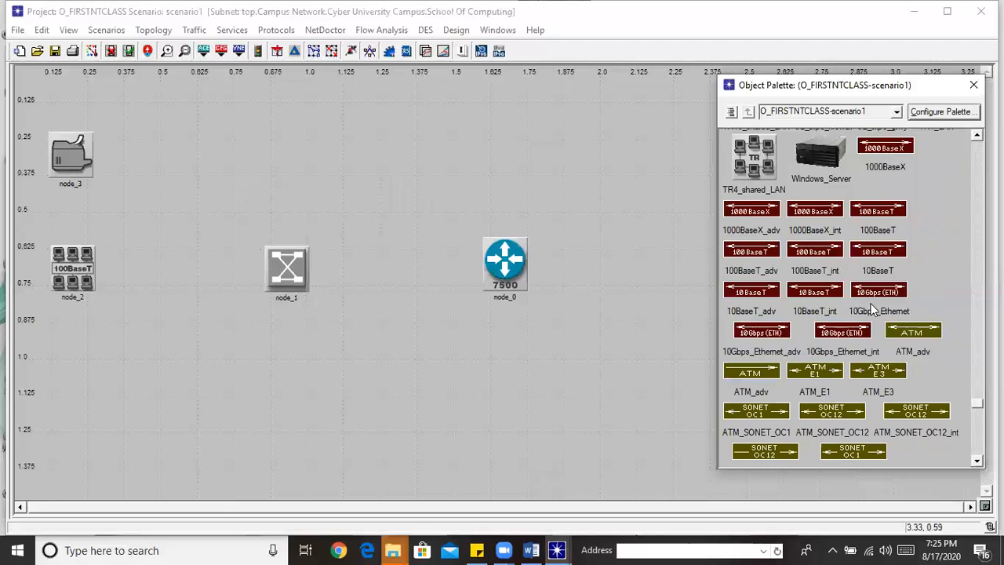
{"action": "left_click", "coordinate": [890, 213]}
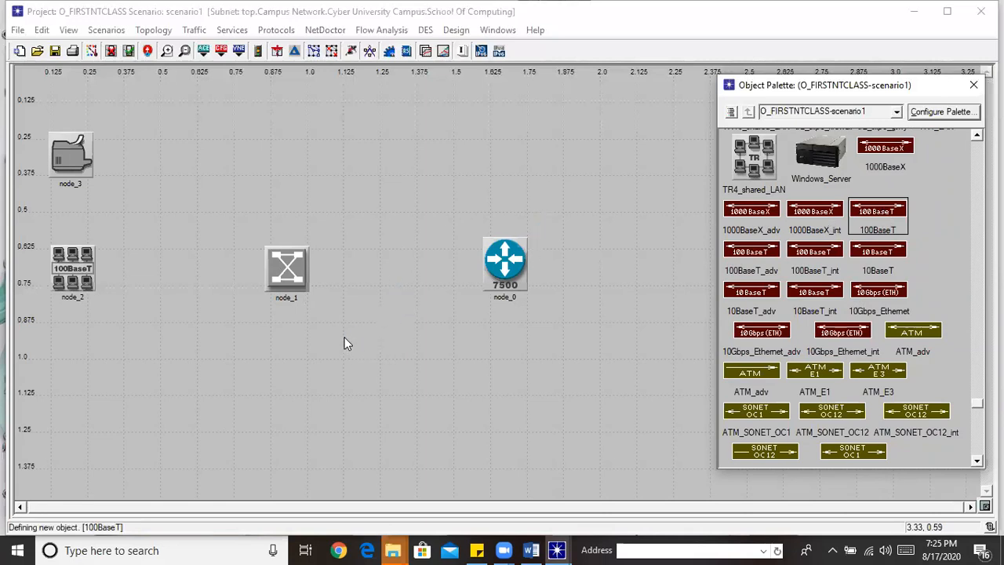
{"action": "left_click", "coordinate": [305, 266]}
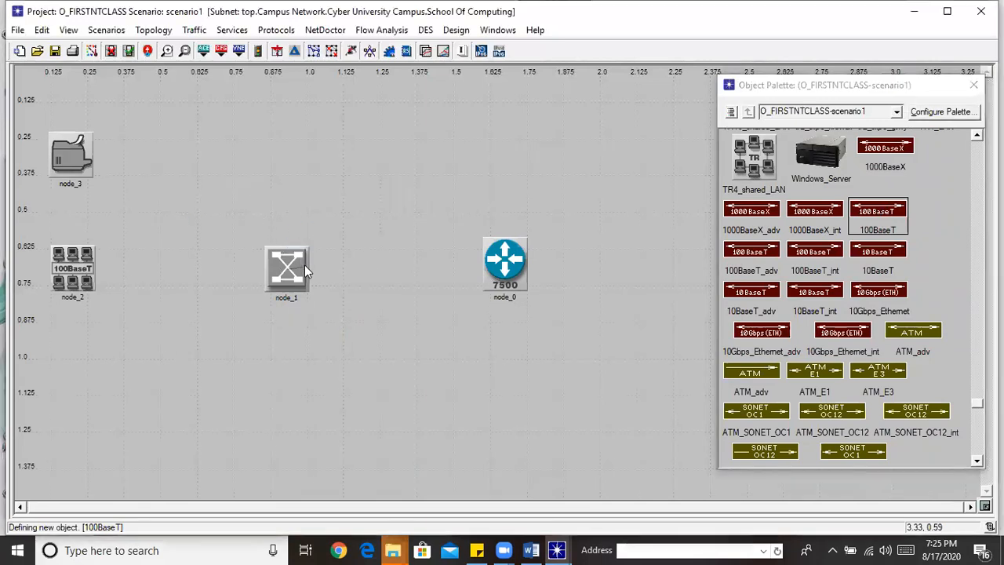
{"action": "left_click", "coordinate": [489, 272]}
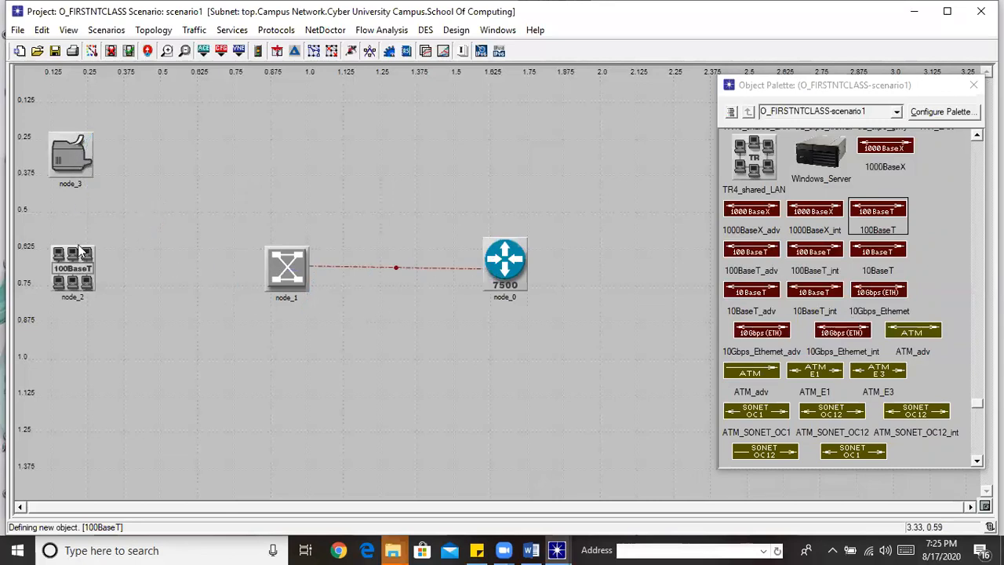
{"action": "left_click", "coordinate": [89, 271]}
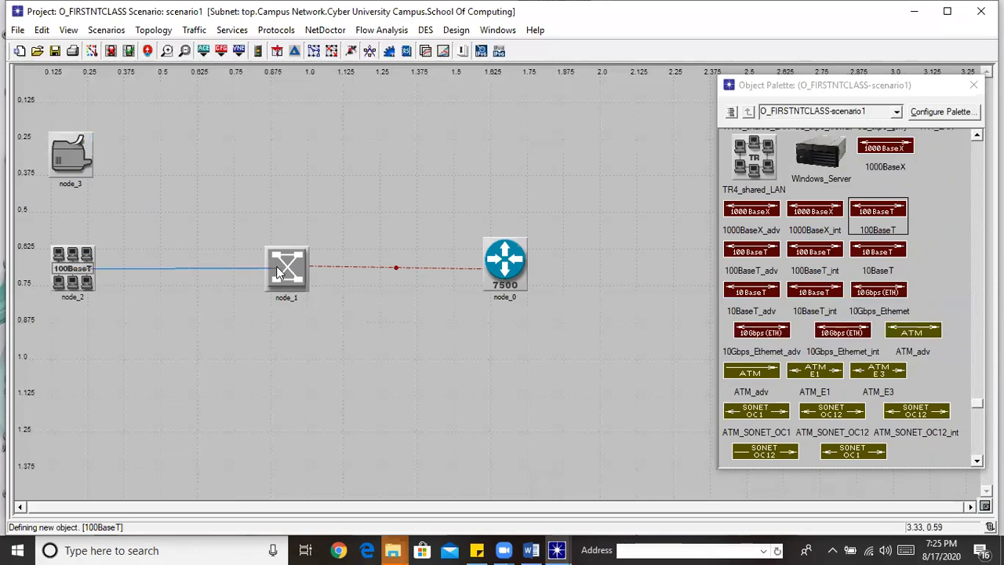
{"action": "left_click", "coordinate": [279, 270]}
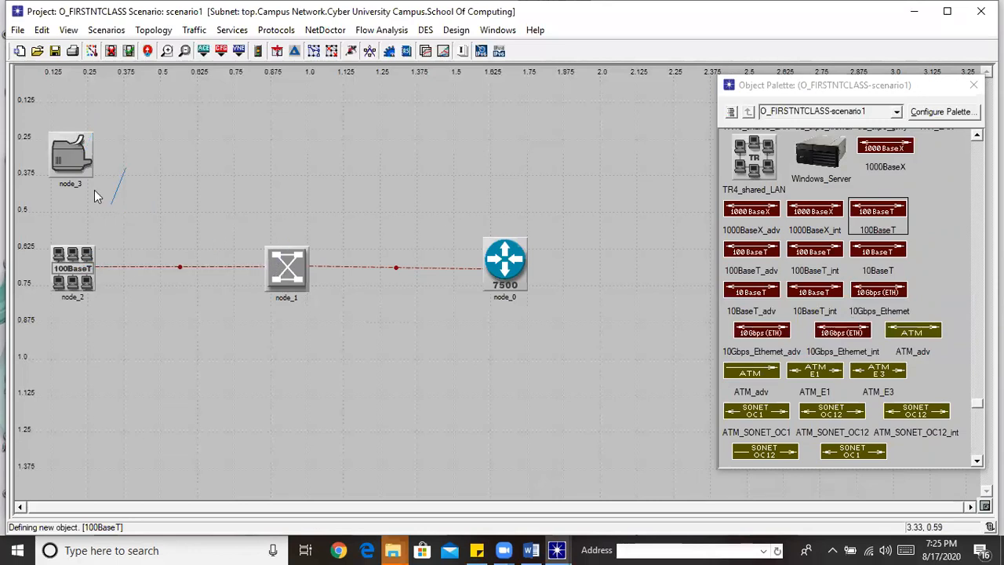
Connect the printer to the 100BaseT_LAN node with a 100BaseT link and align the printer directly above that node
{"action": "left_click", "coordinate": [71, 167]}
{"action": "left_click", "coordinate": [71, 251]}
{"action": "left_click_drag", "start_coordinate": [69, 155], "coordinate": [73, 146]}
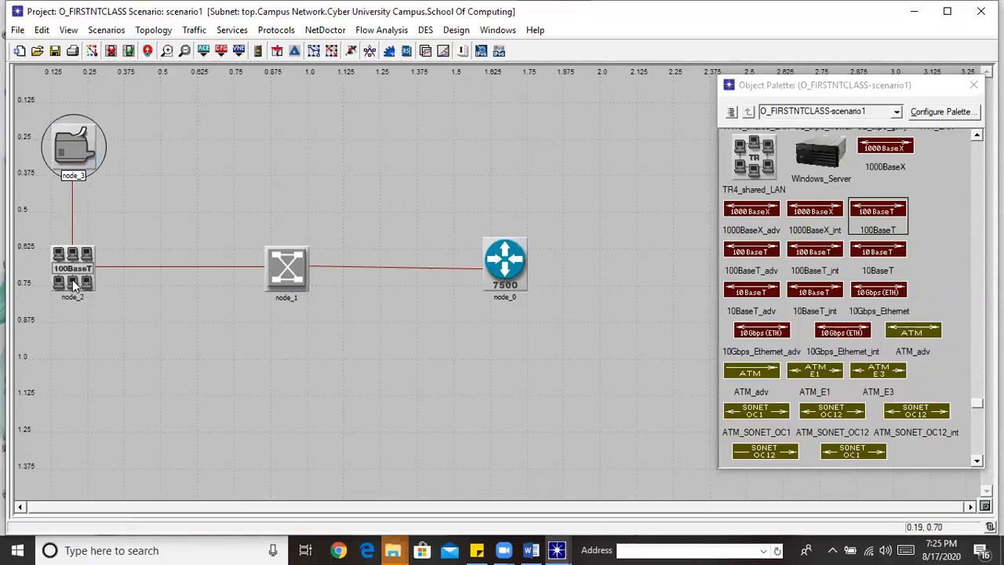
Name the 100BaseT_LAN node Users
{"action": "right_click", "coordinate": [72, 281]}
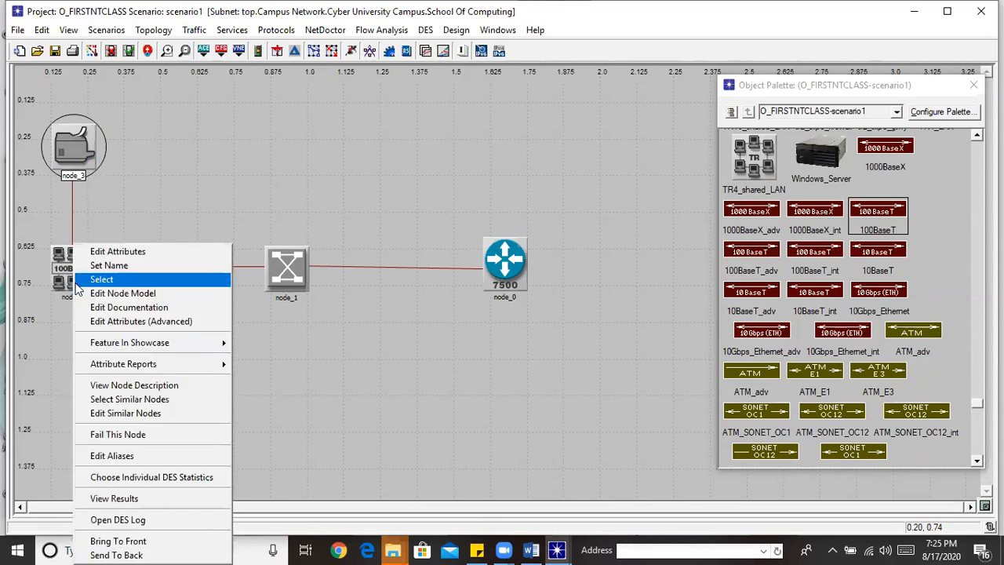
{"action": "left_click", "coordinate": [115, 262]}
{"action": "type", "text": "Users"}
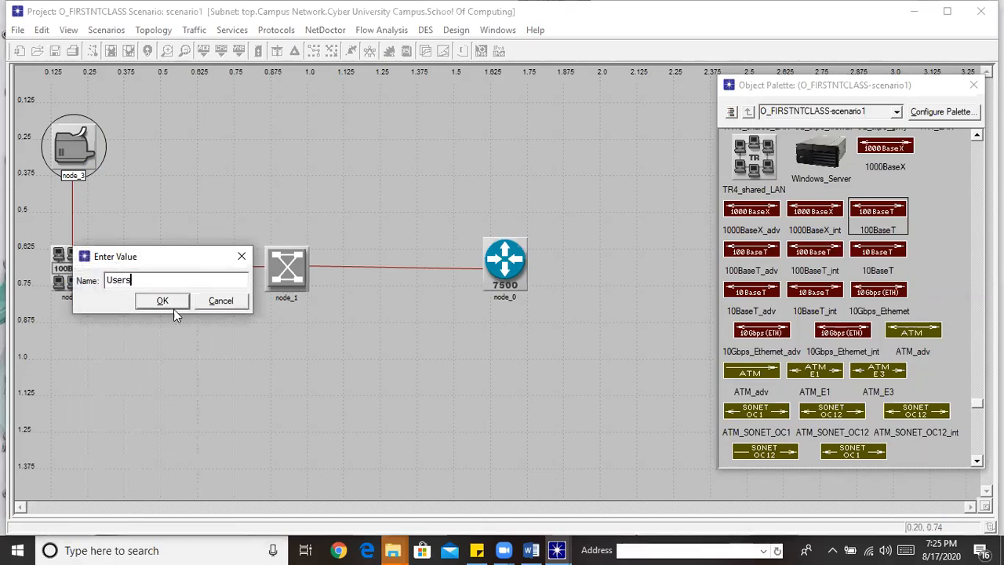
{"action": "left_click", "coordinate": [168, 302]}
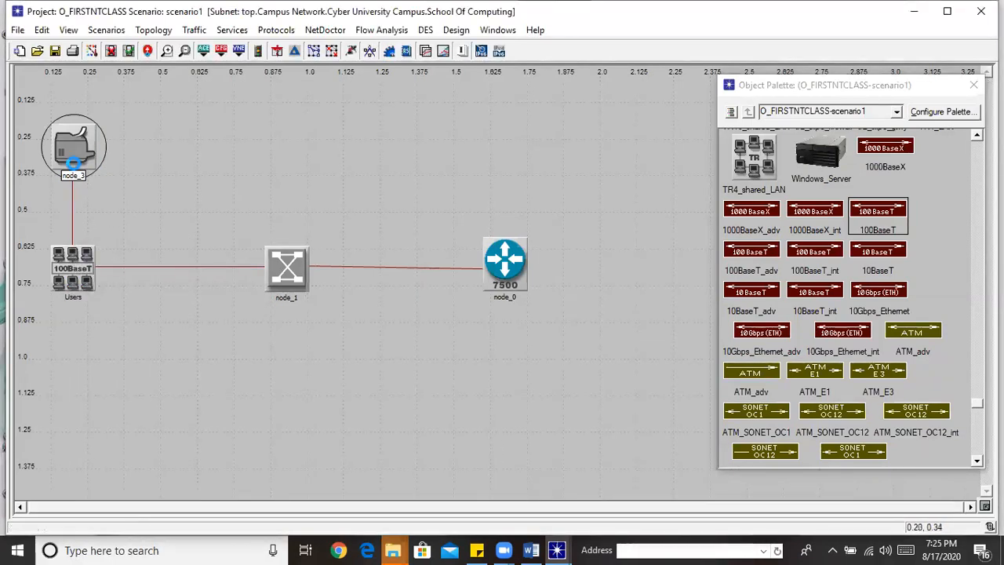
Name the ethernet printer above the LAN node Printer
{"action": "right_click", "coordinate": [73, 162]}
{"action": "left_click", "coordinate": [117, 182]}
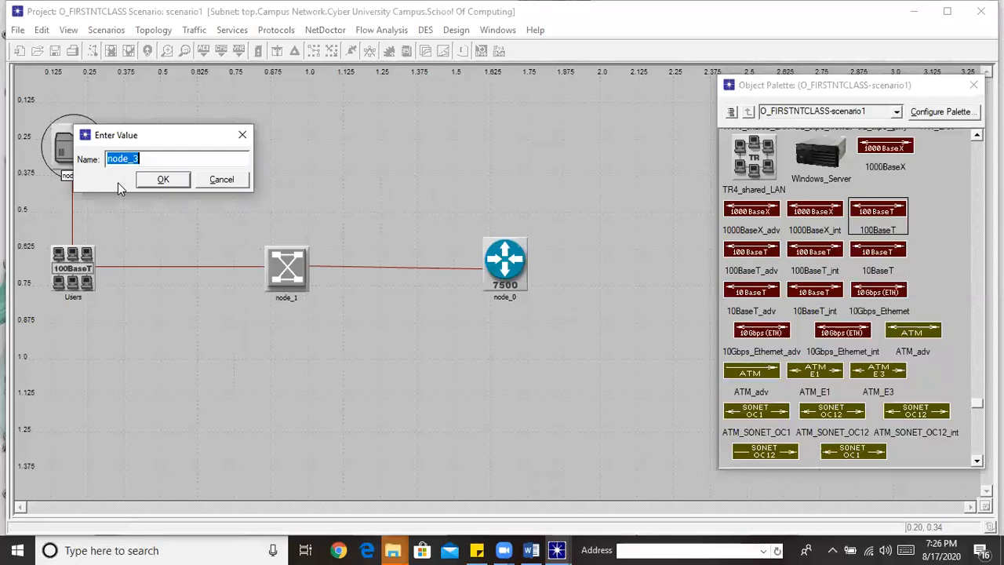
{"action": "type", "text": "Printer"}
{"action": "left_click", "coordinate": [160, 180]}
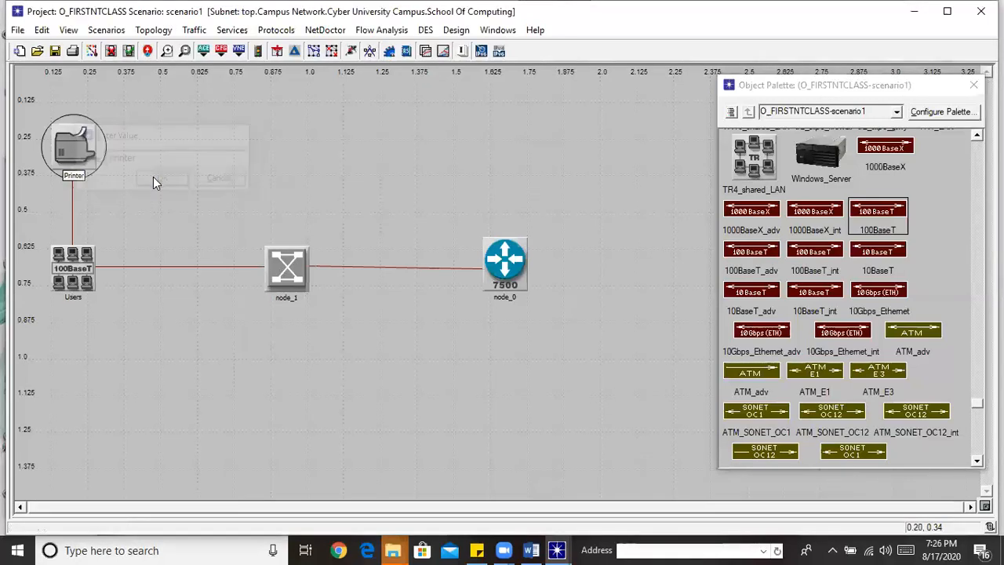
Name the switch between the LAN node and the router SC Switch
{"action": "right_click", "coordinate": [285, 274]}
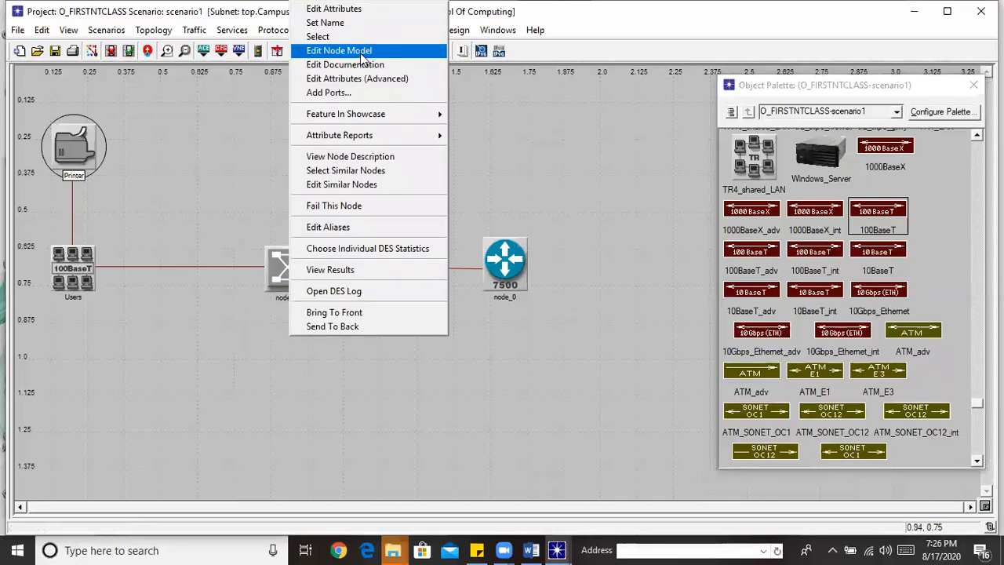
{"action": "left_click", "coordinate": [343, 23]}
{"action": "type", "text": "S"}
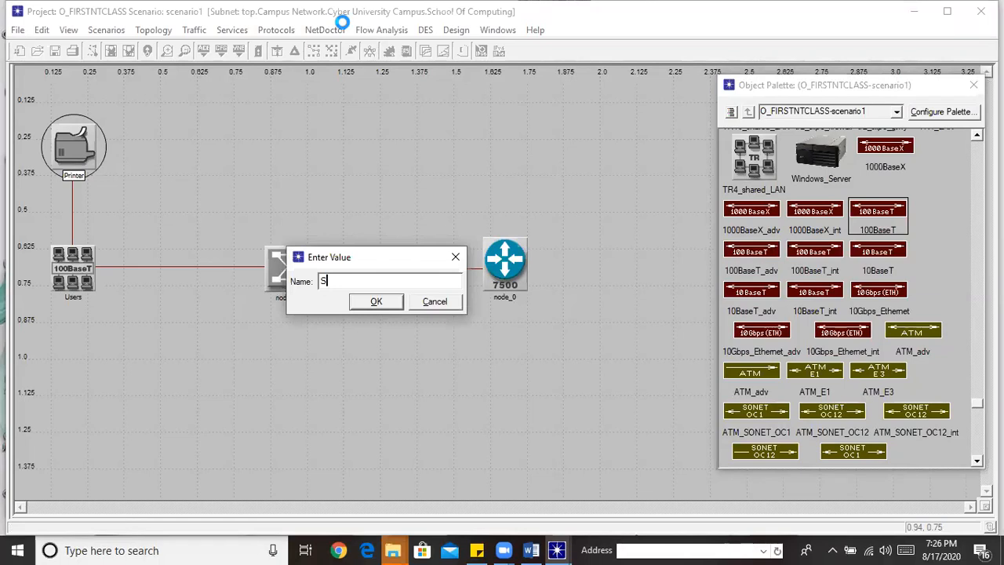
{"action": "type", "text": "C Switch"}
{"action": "left_click", "coordinate": [375, 302]}
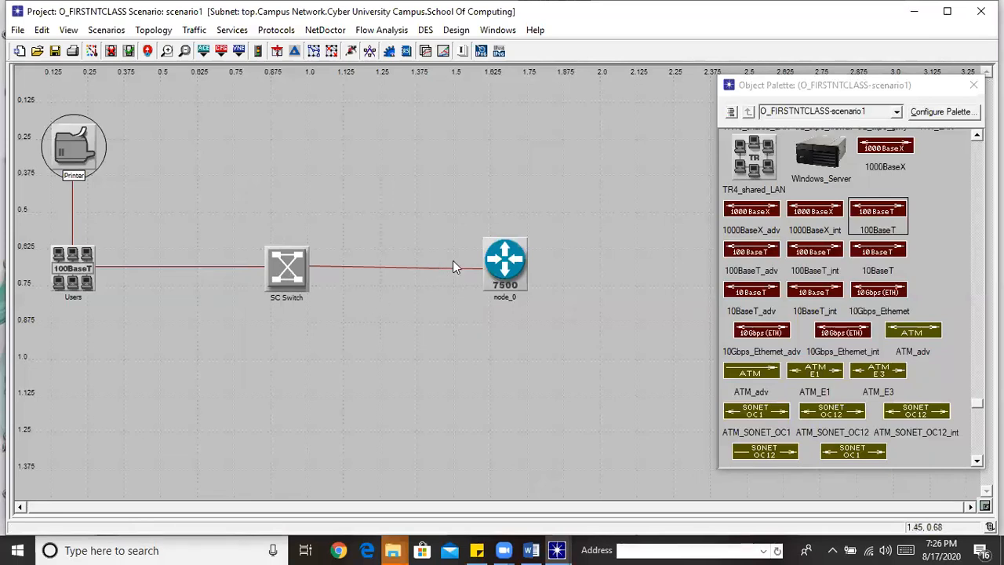
Move the router higher than the SC Switch and place a second 100BaseT_LAN node directly below the switch
{"action": "left_click", "coordinate": [499, 252]}
{"action": "left_click_drag", "start_coordinate": [501, 257], "coordinate": [504, 189]}
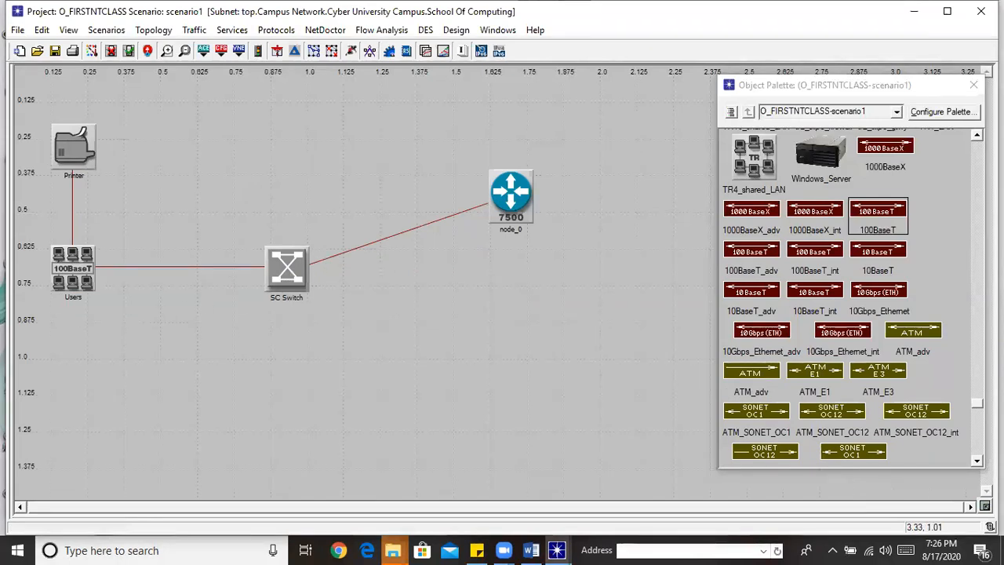
{"action": "scroll", "coordinate": [847, 298], "scroll_direction": "up", "scroll_amount": 15}
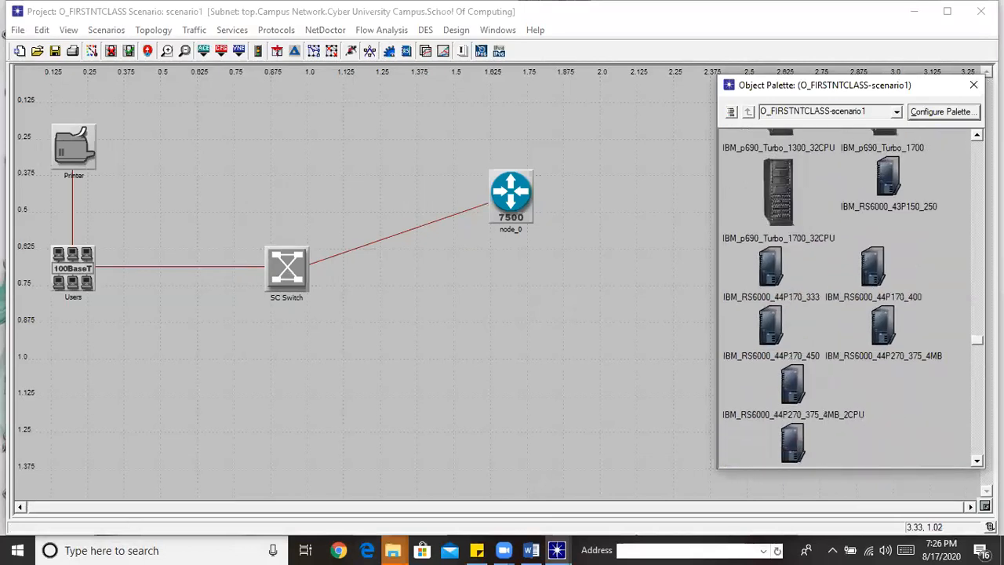
{"action": "scroll", "coordinate": [849, 265], "scroll_direction": "up", "scroll_amount": 1}
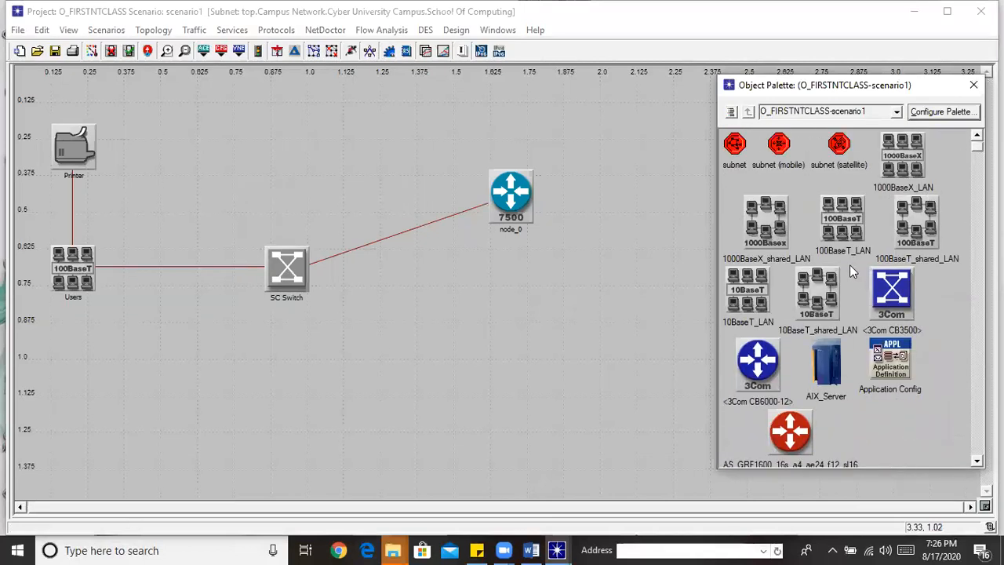
{"action": "left_click", "coordinate": [839, 245]}
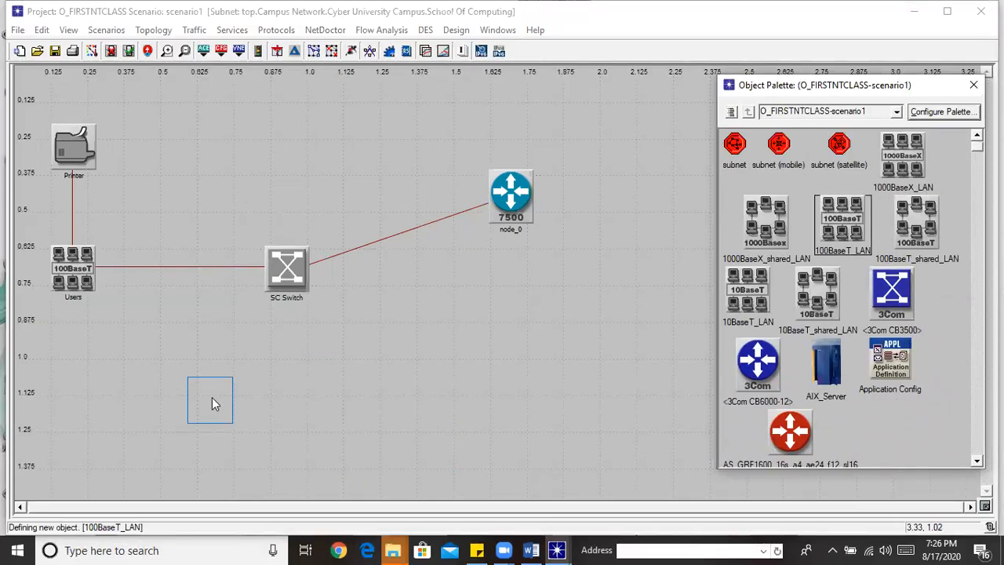
{"action": "left_click", "coordinate": [290, 419]}
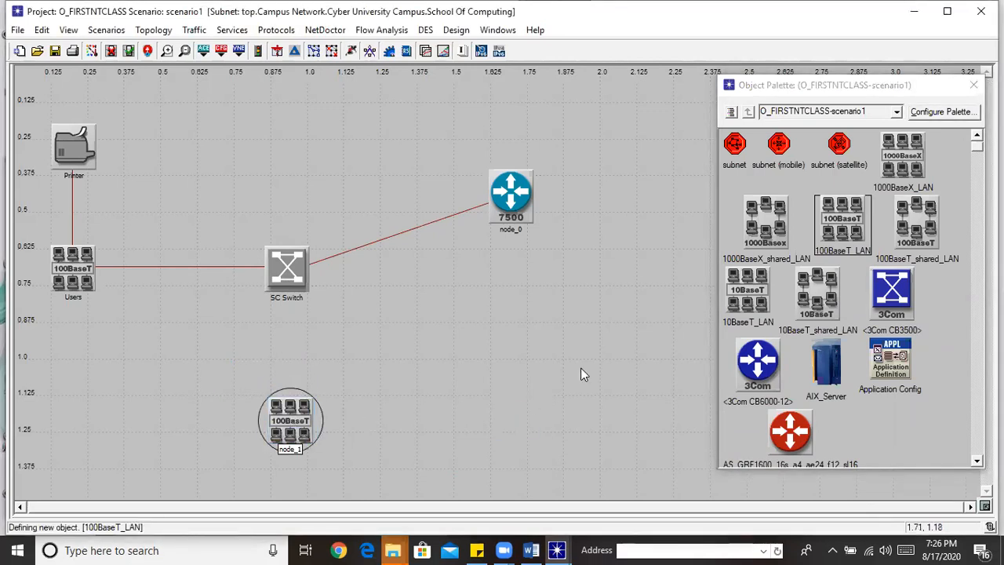
Rename the Users LAN node as Computer Engineering
{"action": "right_click", "coordinate": [77, 281]}
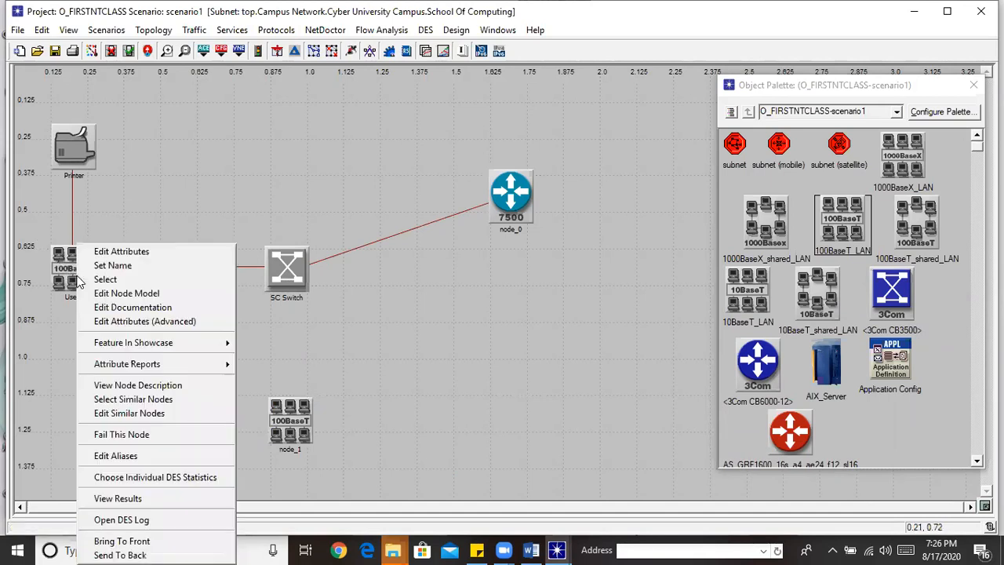
{"action": "left_click", "coordinate": [125, 266]}
{"action": "type", "text": "Comput"}
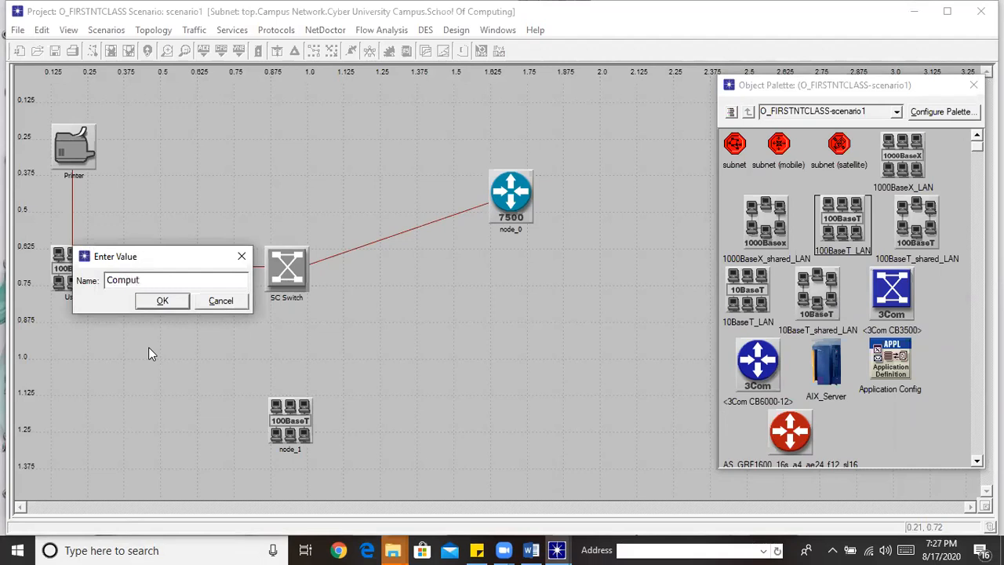
{"action": "type", "text": "er Engineering"}
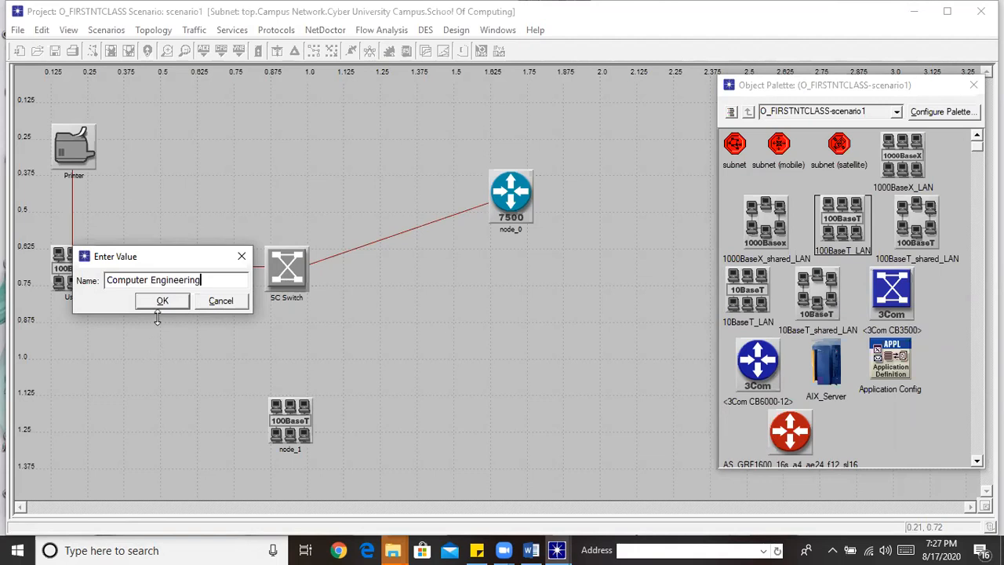
{"action": "left_click", "coordinate": [161, 301]}
Name the new 100BaseT_LAN node below the switch Computer systems and Networking
{"action": "right_click", "coordinate": [291, 441]}
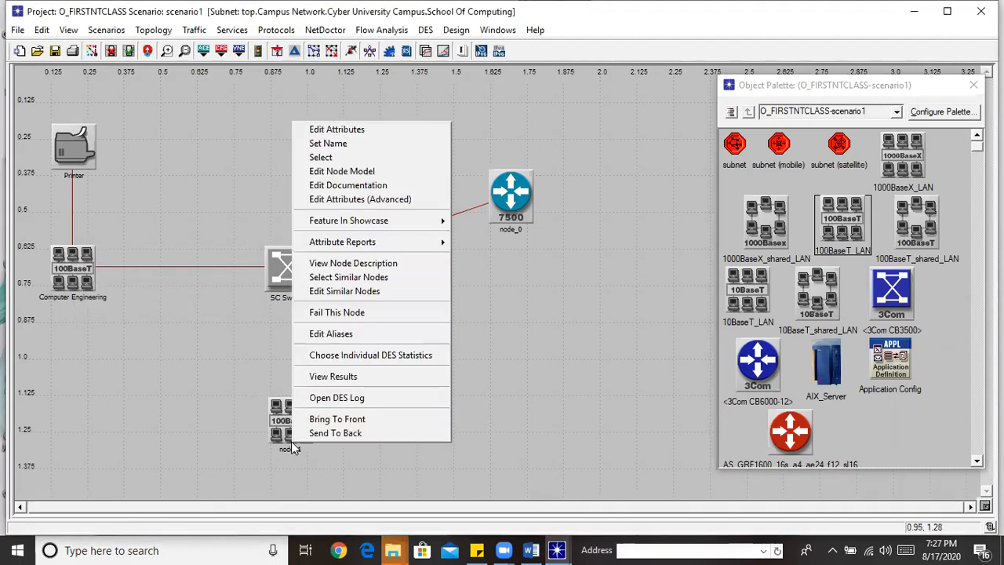
{"action": "left_click", "coordinate": [366, 145]}
{"action": "type", "text": "Com"}
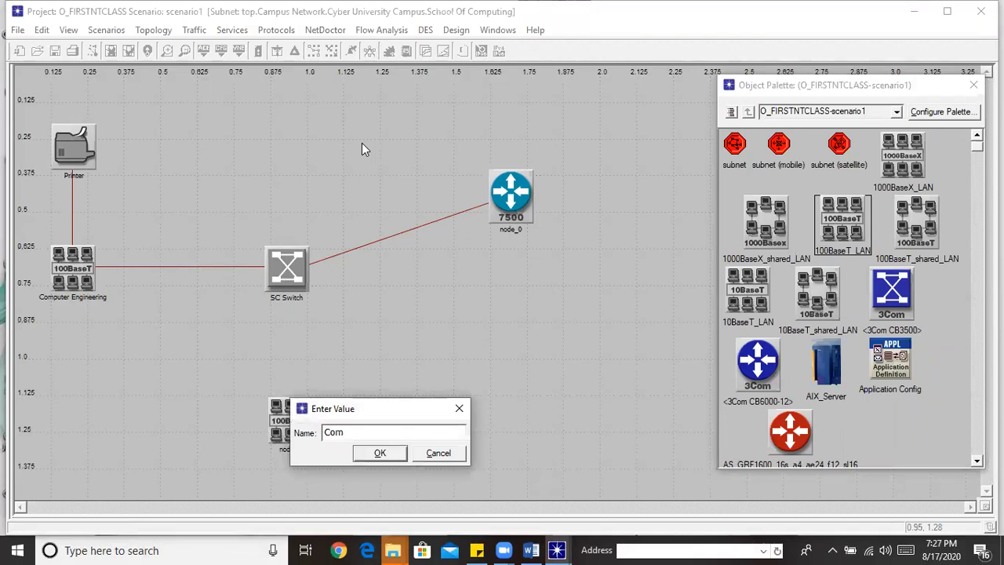
{"action": "type", "text": "puter systems and Ne"}
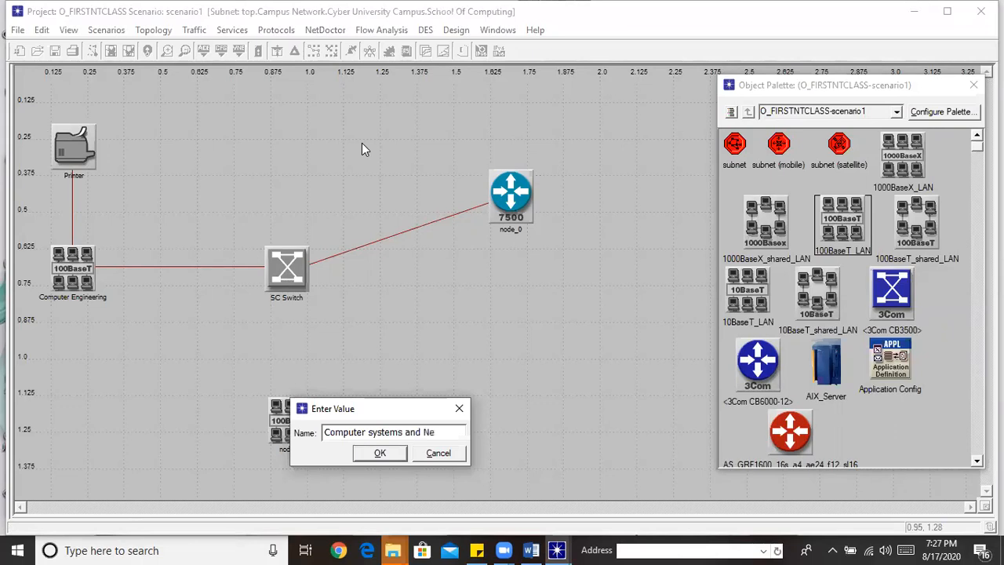
{"action": "type", "text": "tworkin"}
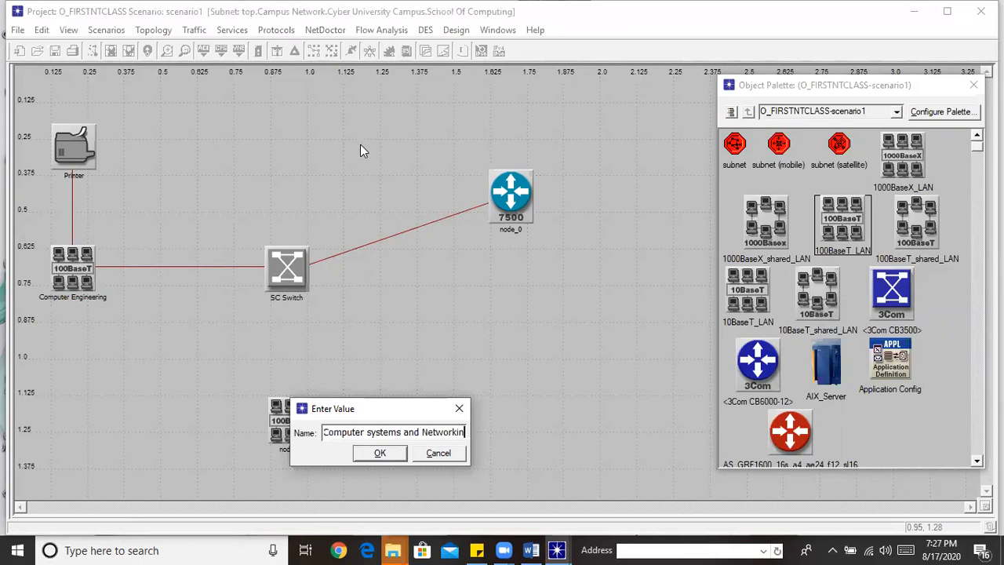
{"action": "type", "text": "g"}
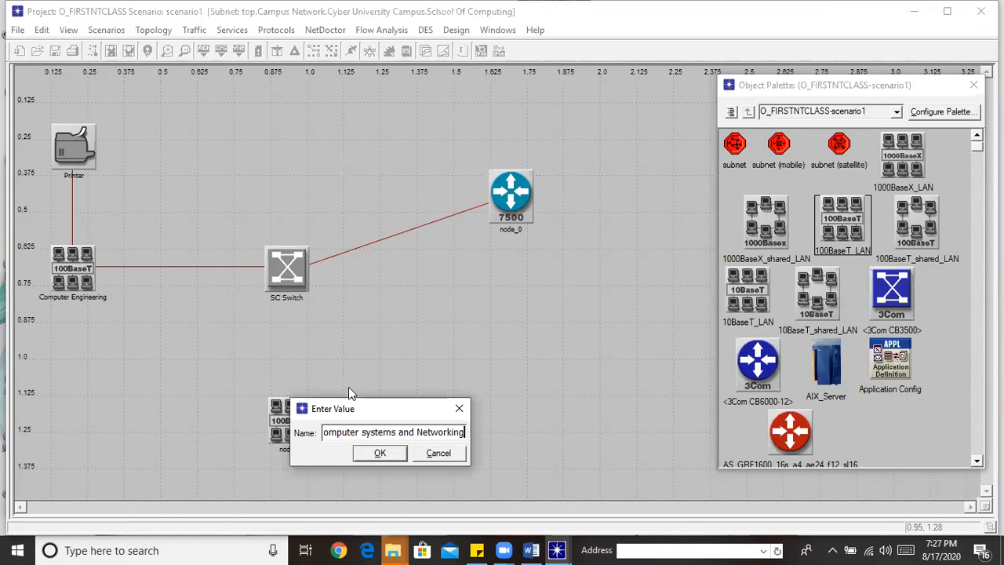
{"action": "left_click", "coordinate": [380, 452]}
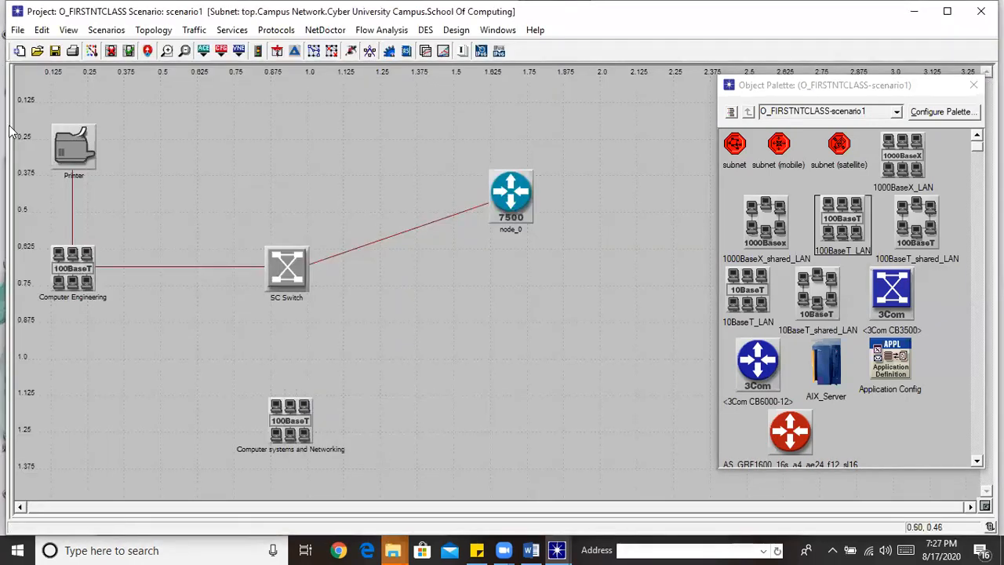
Replace the printer's link with a 100BaseT link to the SC Switch, and link the switch to the Computer systems and Networking node with 100BaseT
{"action": "left_click", "coordinate": [71, 188]}
{"action": "key", "text": "Delete"}
{"action": "left_click_drag", "start_coordinate": [976, 146], "coordinate": [976, 399]}
{"action": "left_click", "coordinate": [878, 283]}
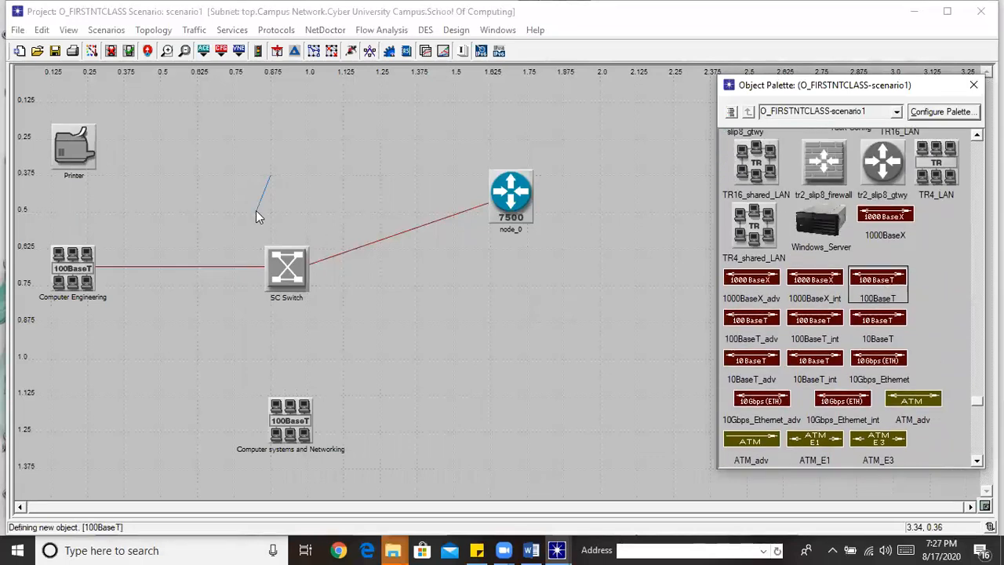
{"action": "left_click", "coordinate": [79, 149]}
{"action": "left_click", "coordinate": [282, 258]}
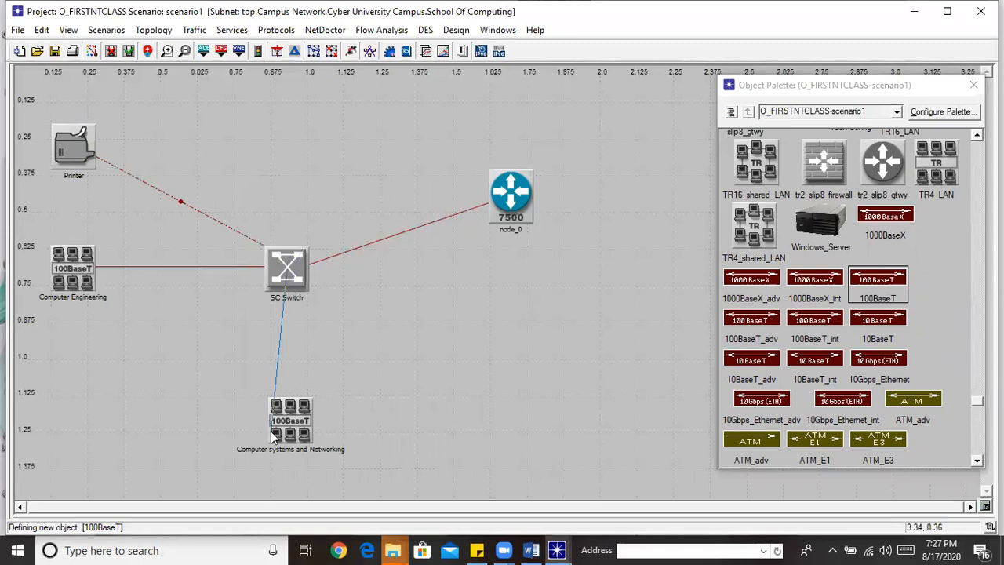
{"action": "left_click", "coordinate": [286, 409]}
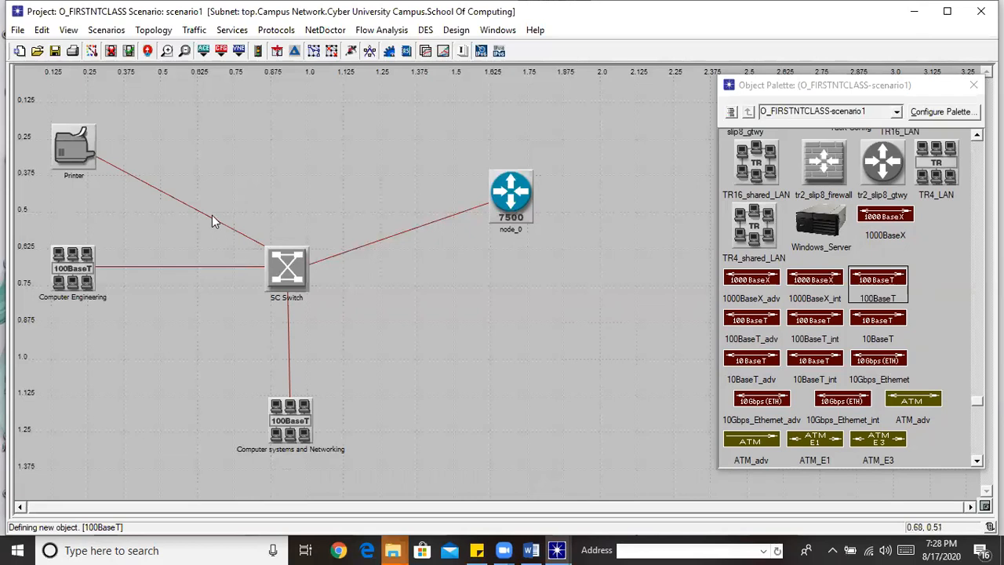
Delete the link between the printer and the SC Switch and connect the printer to the Computer Engineering LAN with a 100BaseT link
{"action": "mouse_move", "coordinate": [212, 219]}
{"action": "key", "text": "Delete"}
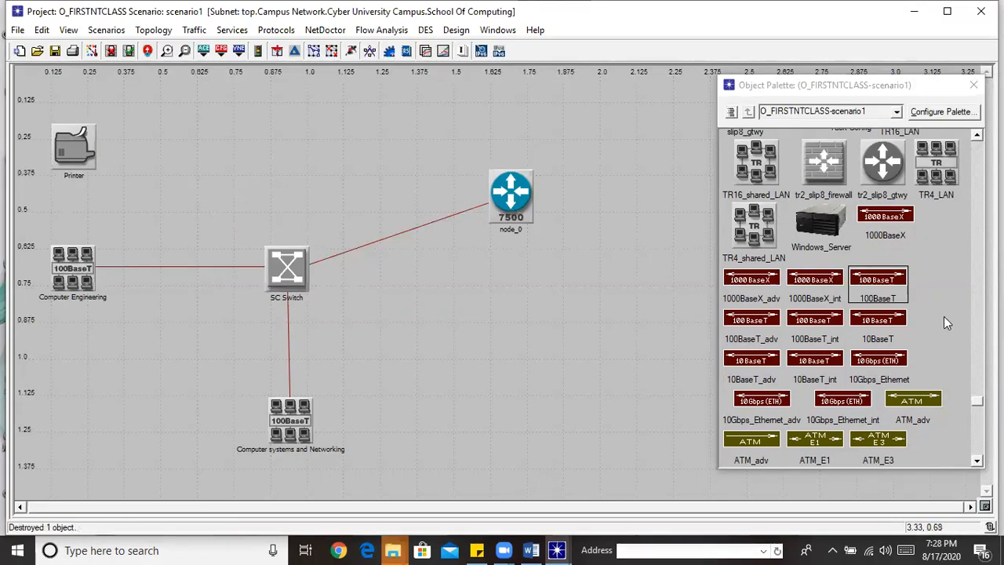
{"action": "left_click", "coordinate": [888, 284]}
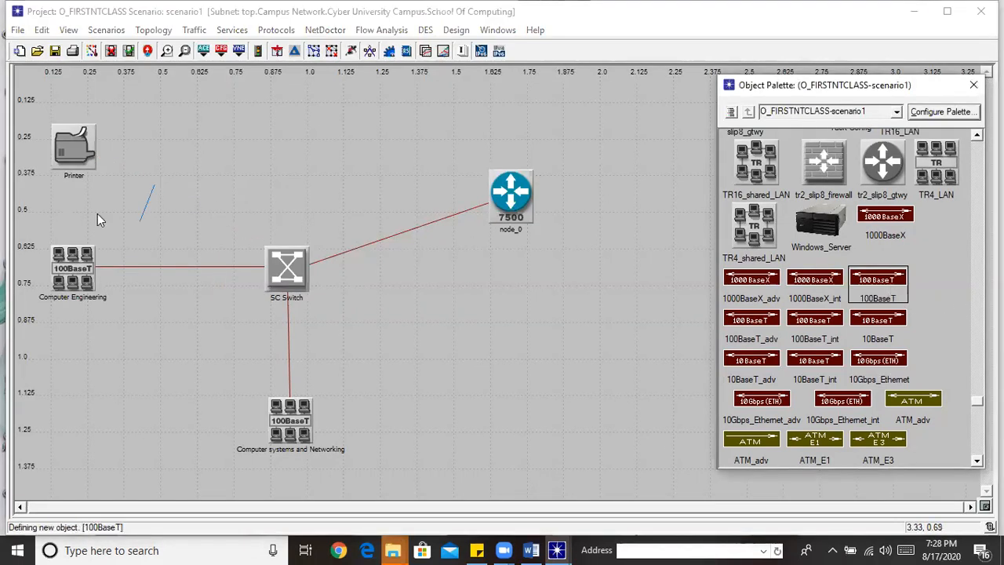
{"action": "left_click", "coordinate": [72, 163]}
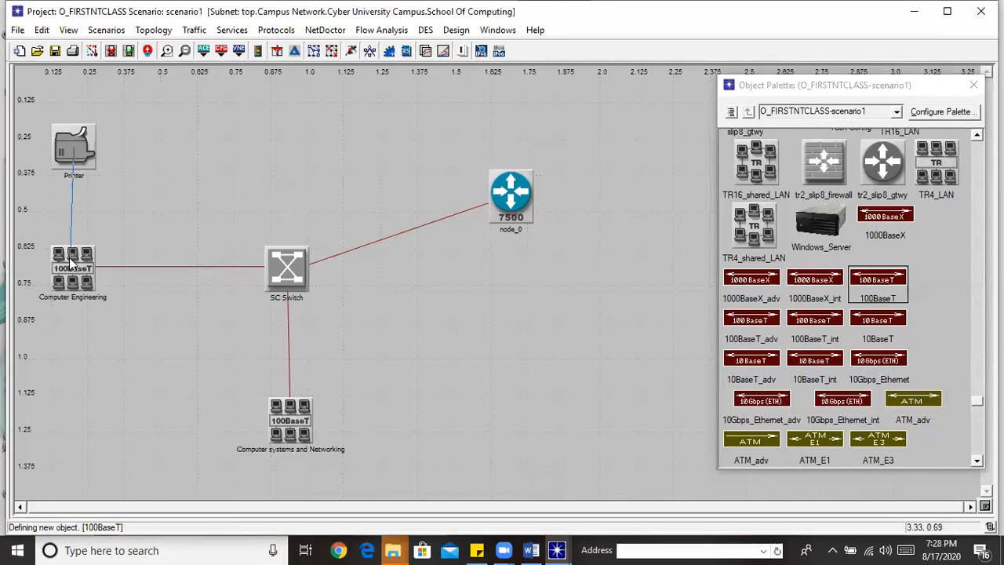
{"action": "left_click", "coordinate": [73, 261]}
Place a second ethernet_printer to the right of the Computer systems and Networking node
{"action": "scroll", "coordinate": [847, 298], "scroll_direction": "up", "scroll_amount": 15}
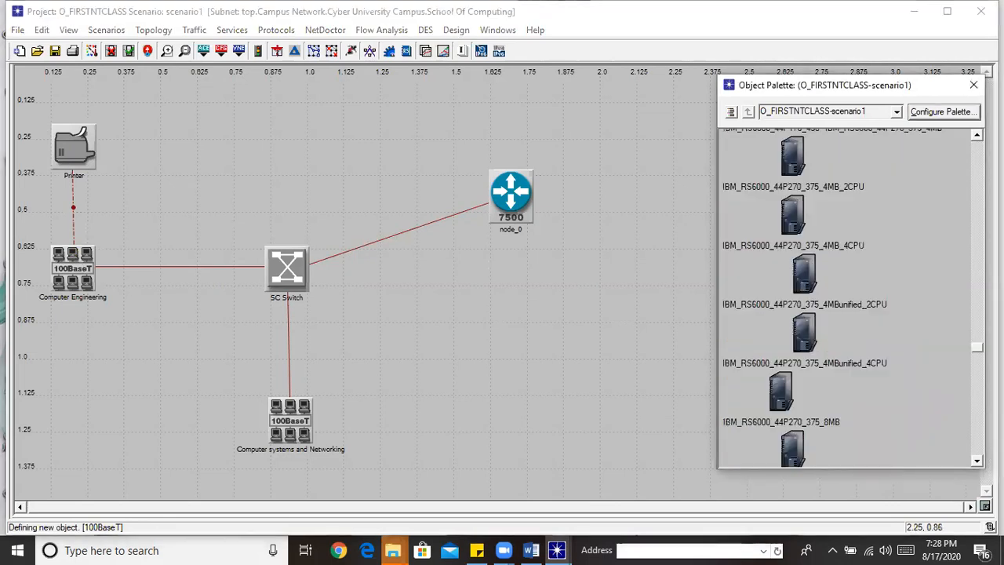
{"action": "left_click_drag", "start_coordinate": [977, 183], "coordinate": [977, 230]}
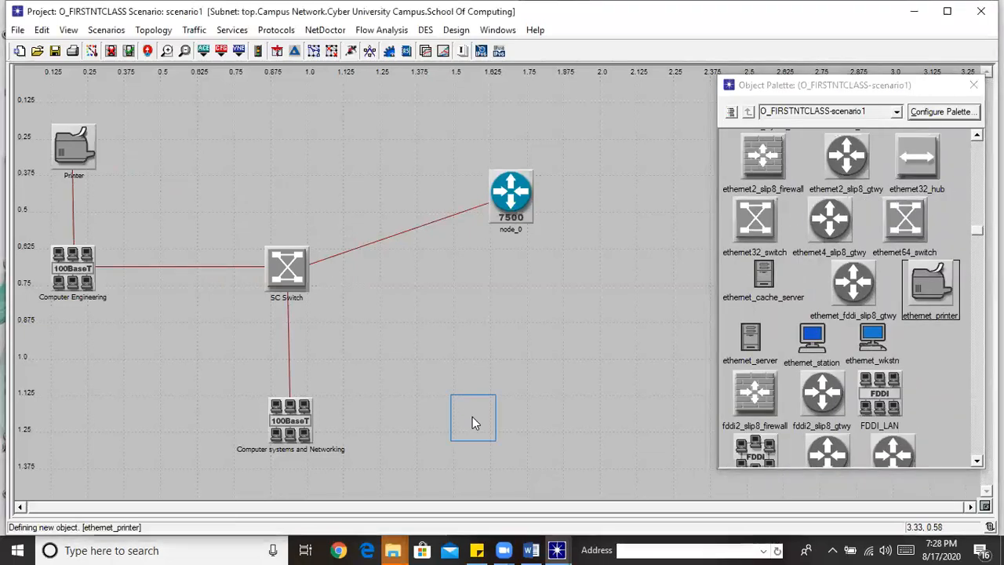
{"action": "left_click", "coordinate": [472, 417]}
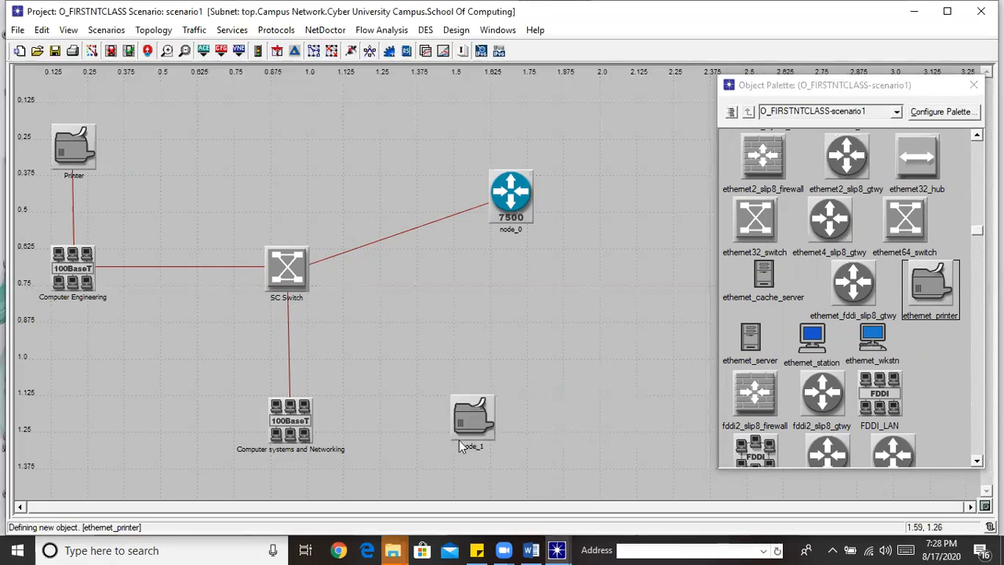
Rename the printer above the Computer Engineering LAN as Printer1
{"action": "right_click", "coordinate": [73, 155]}
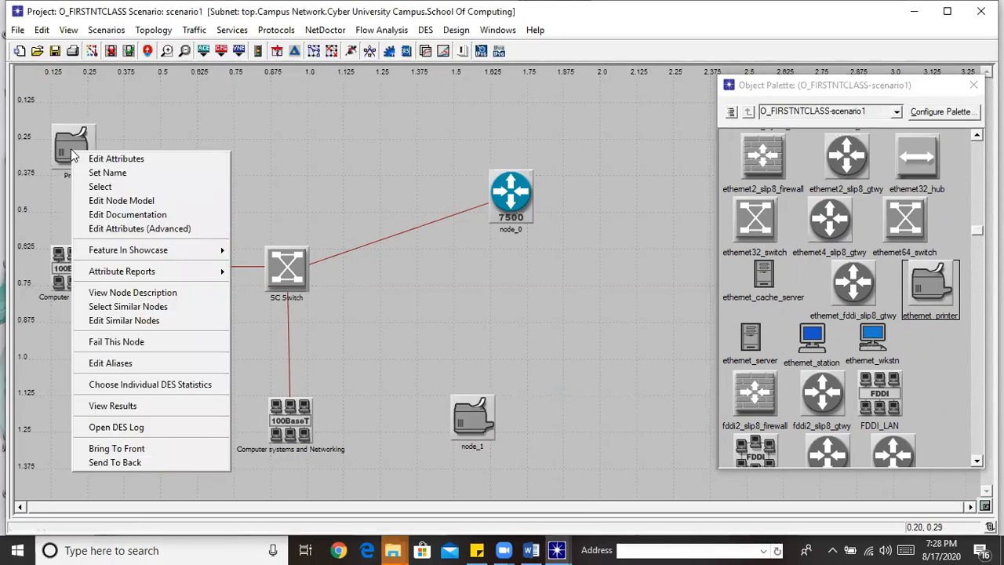
{"action": "left_click", "coordinate": [114, 174]}
{"action": "key", "text": "End"}
{"action": "type", "text": "1"}
{"action": "left_click", "coordinate": [162, 180]}
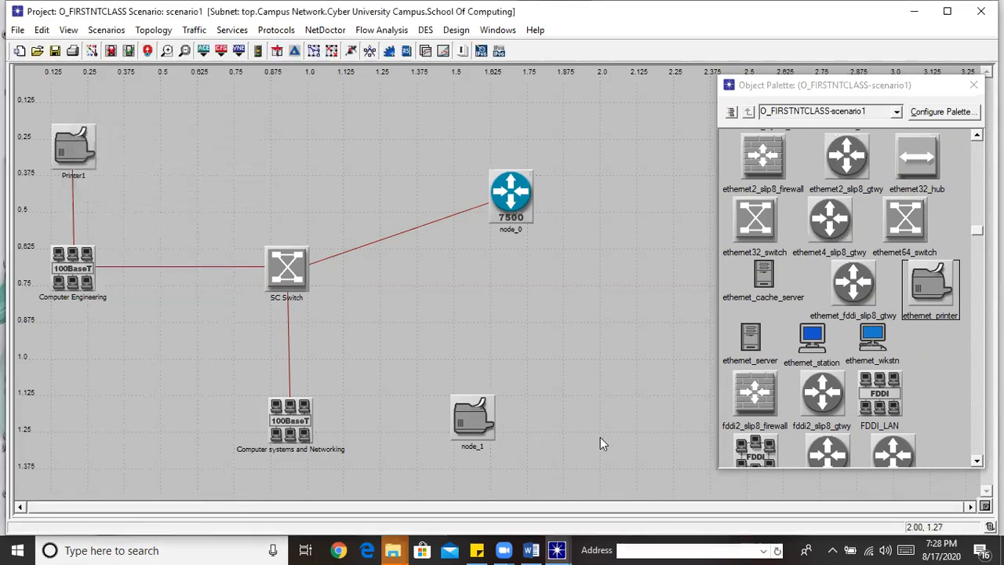
Rename the printer beside the Computer systems and Networking LAN as Printer 2
{"action": "right_click", "coordinate": [467, 429]}
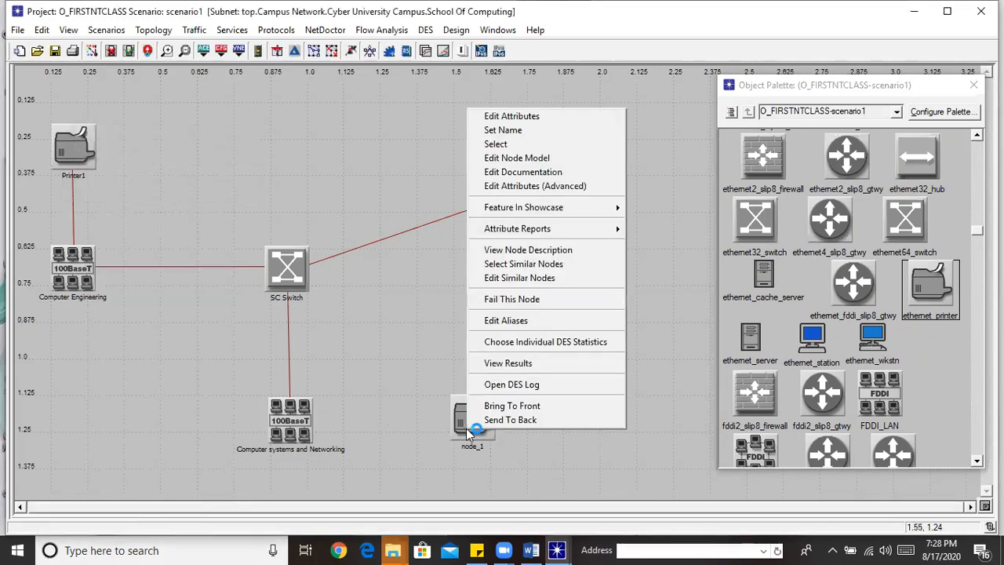
{"action": "left_click", "coordinate": [518, 131]}
{"action": "type", "text": "Printer 2"}
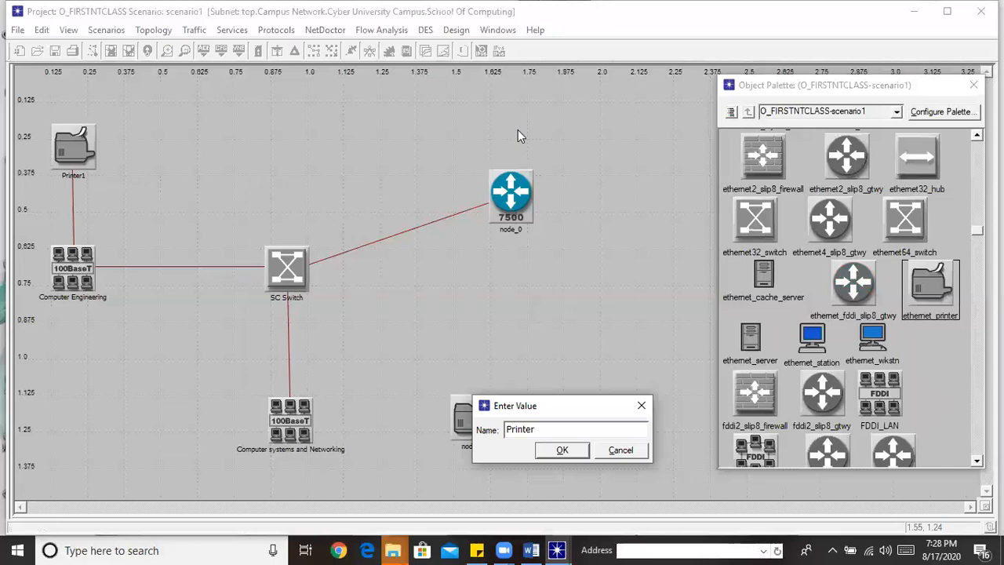
{"action": "left_click", "coordinate": [562, 451]}
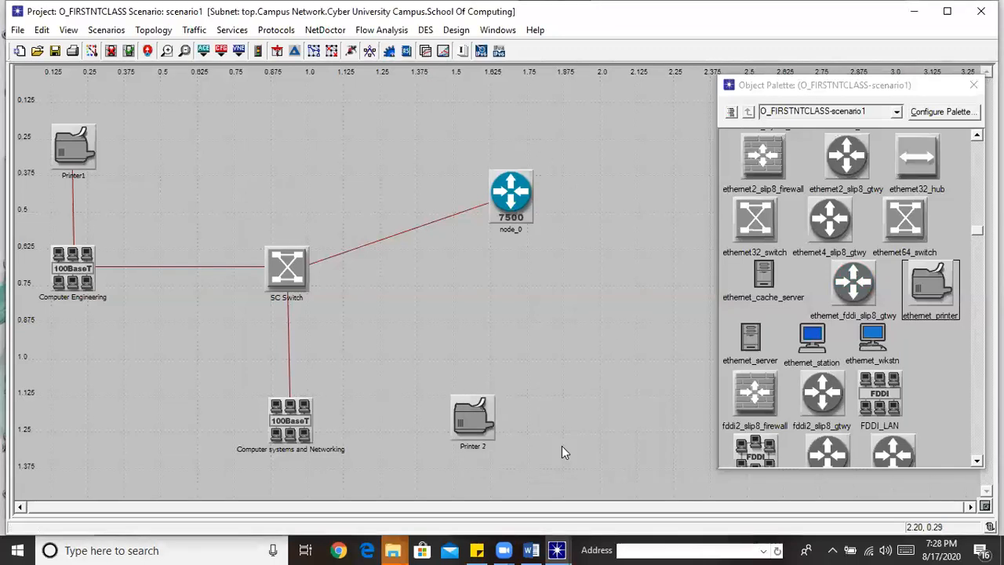
Link the Computer systems and Networking LAN to Printer 2 with 100BaseT and move the printer slightly closer to the LAN
{"action": "left_click_drag", "start_coordinate": [976, 239], "coordinate": [965, 415]}
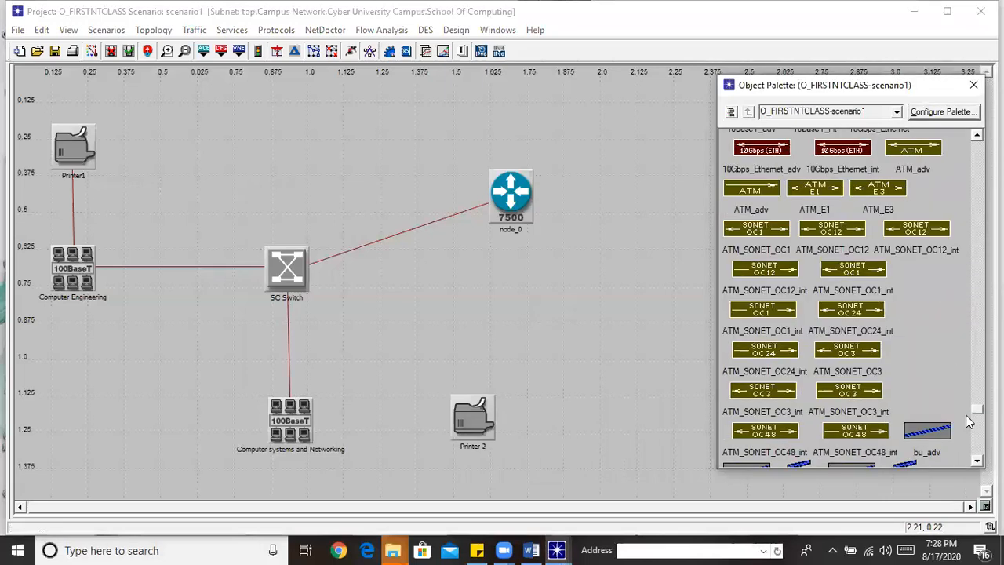
{"action": "scroll", "coordinate": [842, 270], "scroll_direction": "up", "scroll_amount": 3}
{"action": "left_click", "coordinate": [876, 298]}
{"action": "left_click", "coordinate": [300, 413]}
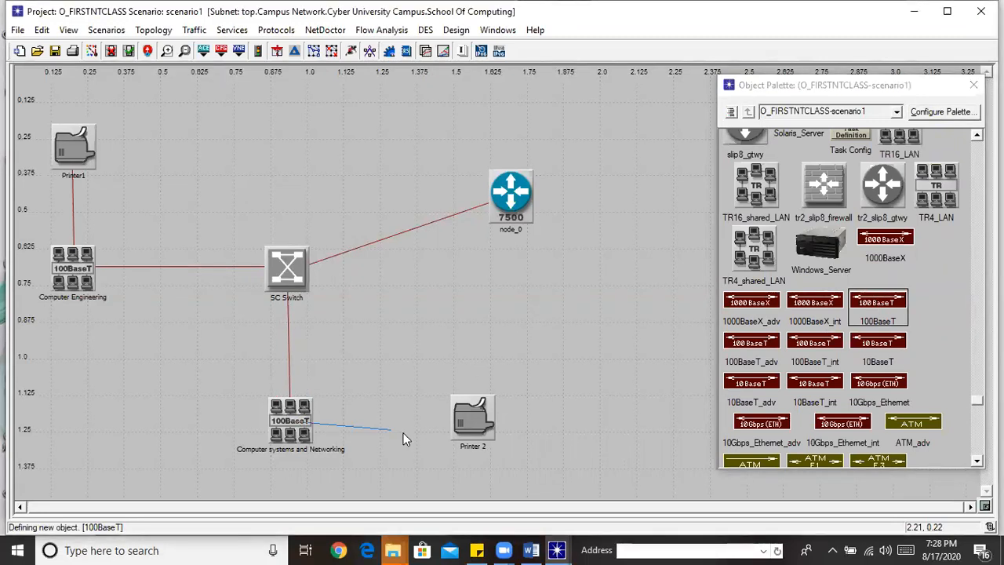
{"action": "left_click", "coordinate": [470, 419]}
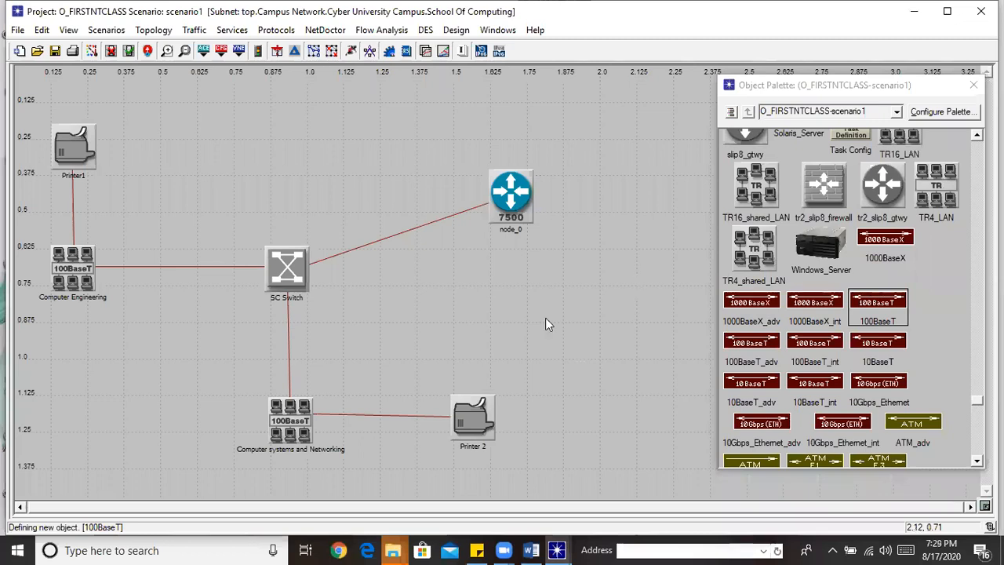
{"action": "left_click_drag", "start_coordinate": [472, 408], "coordinate": [427, 402]}
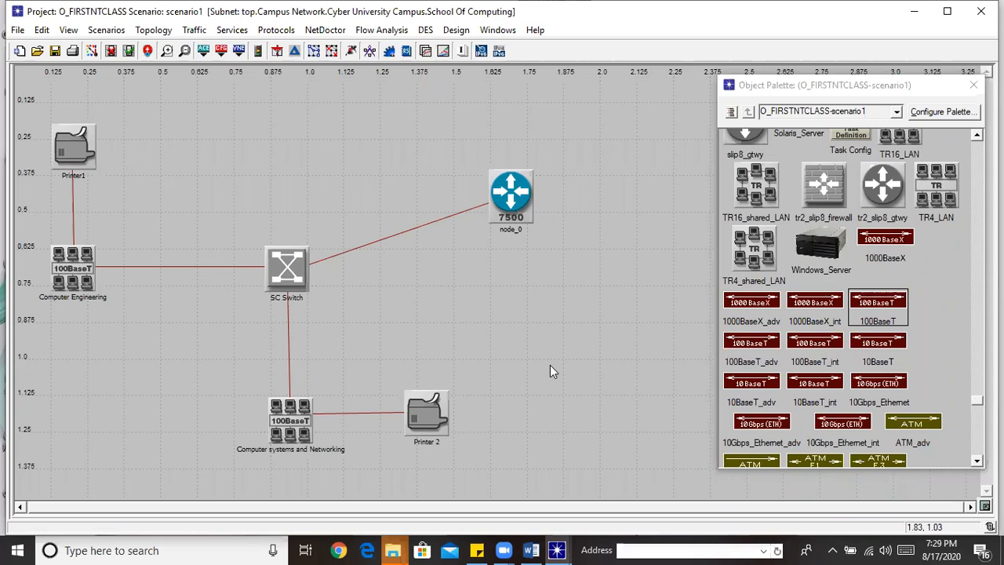
Rename the 7500 router as SCRouter and move it slightly higher in the workspace
{"action": "left_click", "coordinate": [927, 88]}
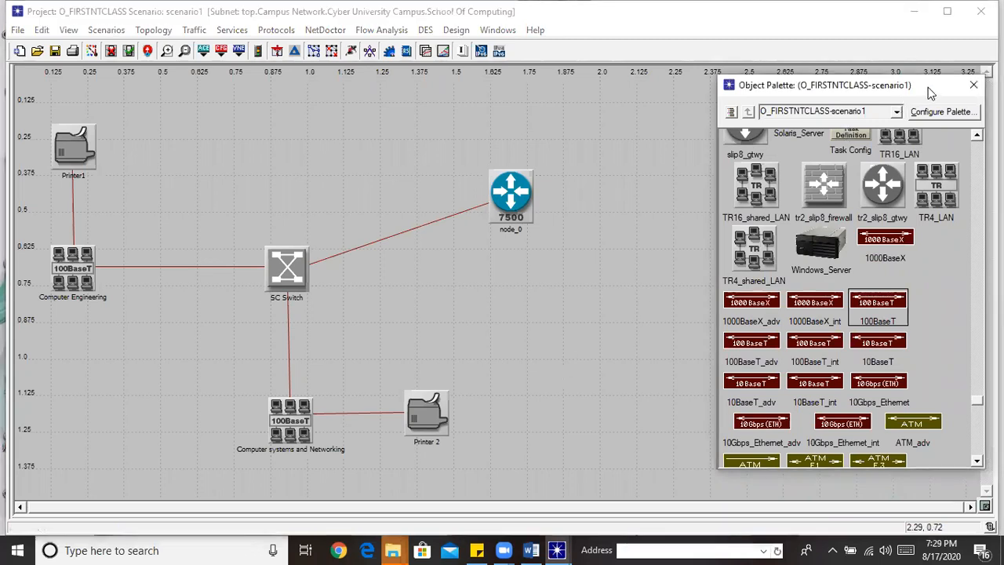
{"action": "left_click_drag", "start_coordinate": [927, 87], "coordinate": [994, 98]}
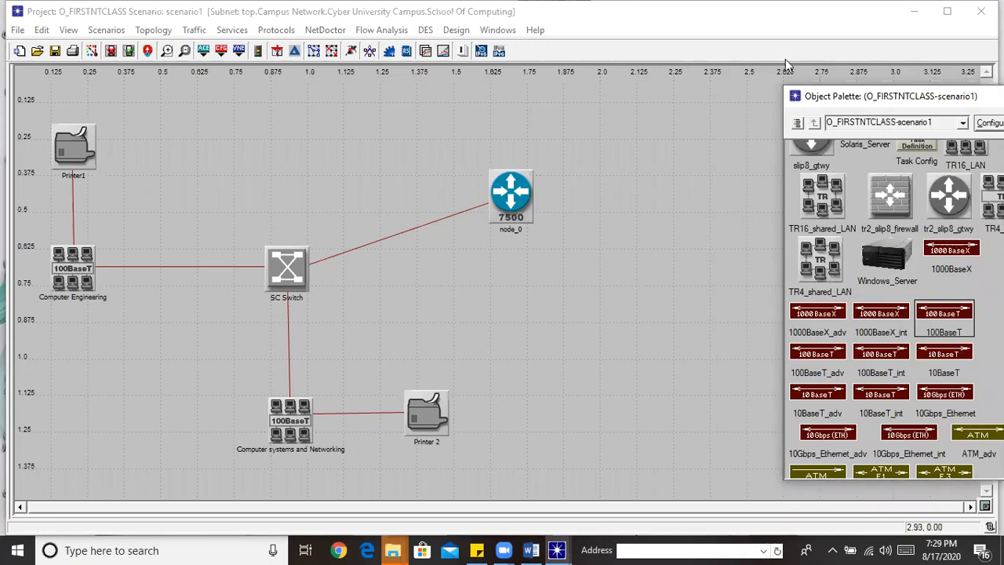
{"action": "right_click", "coordinate": [525, 213]}
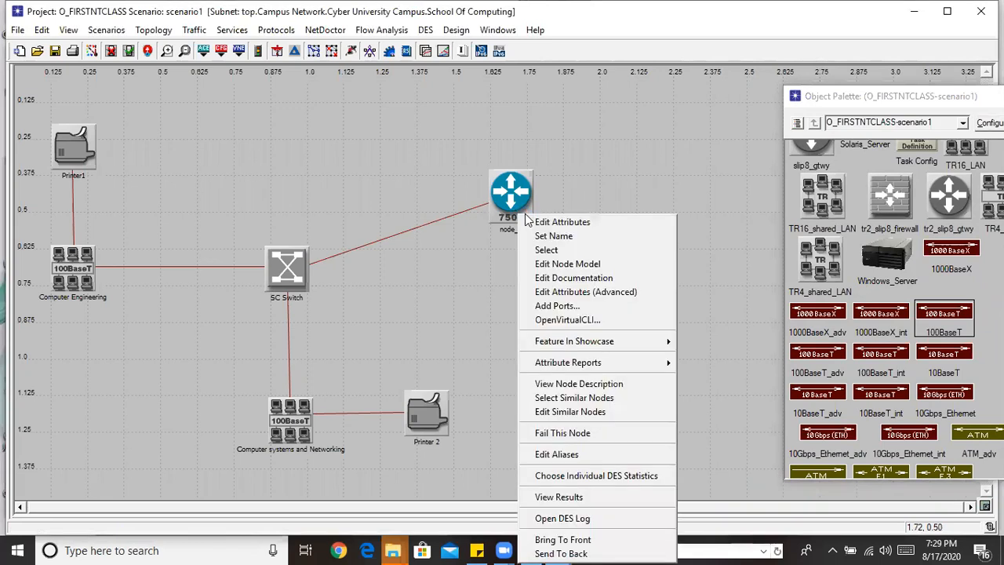
{"action": "left_click", "coordinate": [562, 232]}
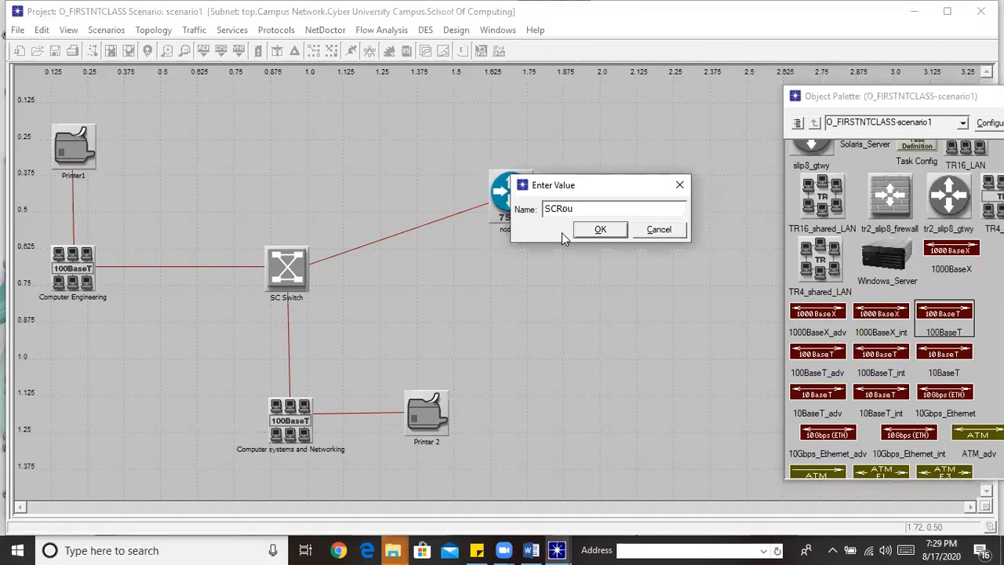
{"action": "left_click", "coordinate": [599, 229]}
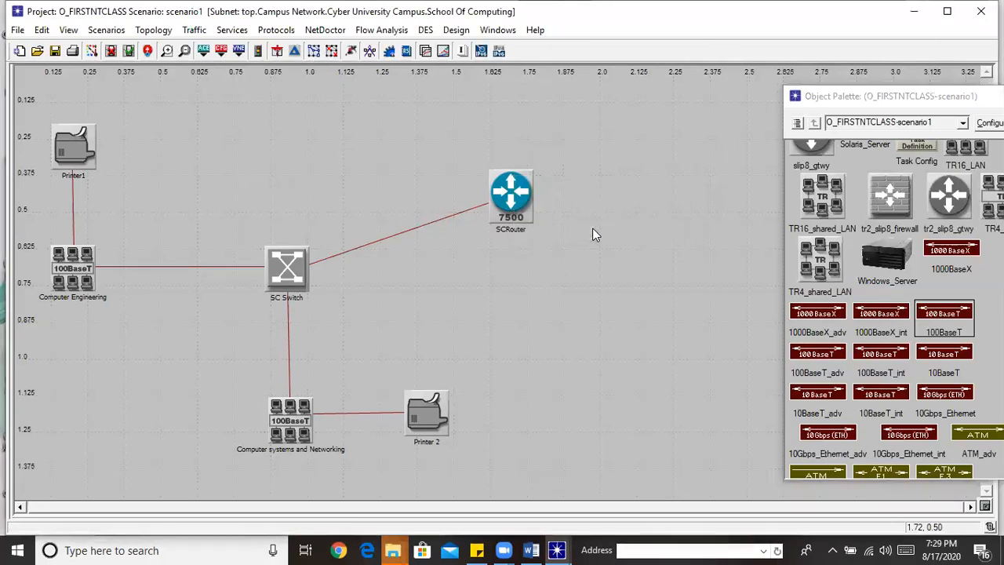
{"action": "left_click_drag", "start_coordinate": [510, 190], "coordinate": [511, 157]}
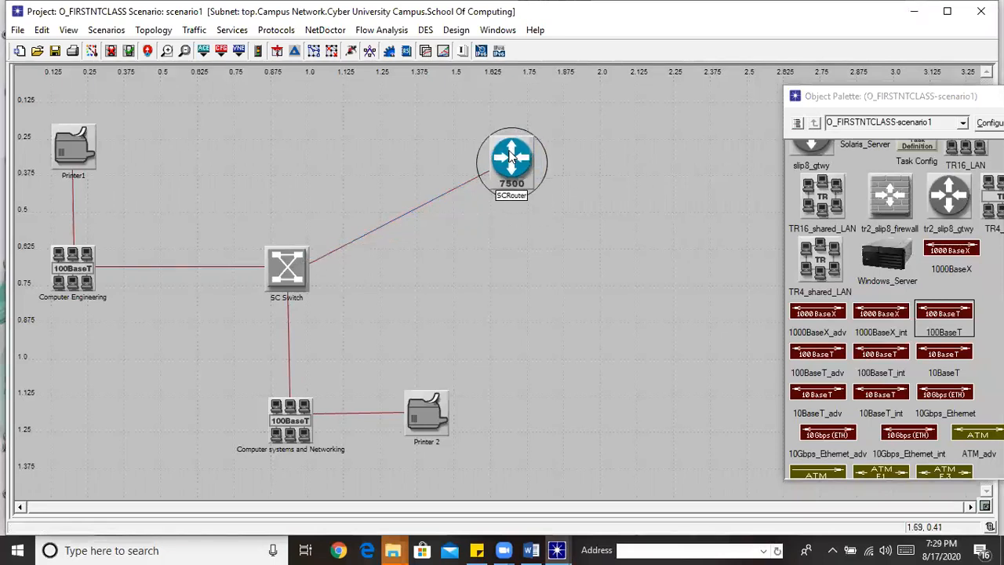
{"action": "left_click", "coordinate": [594, 267]}
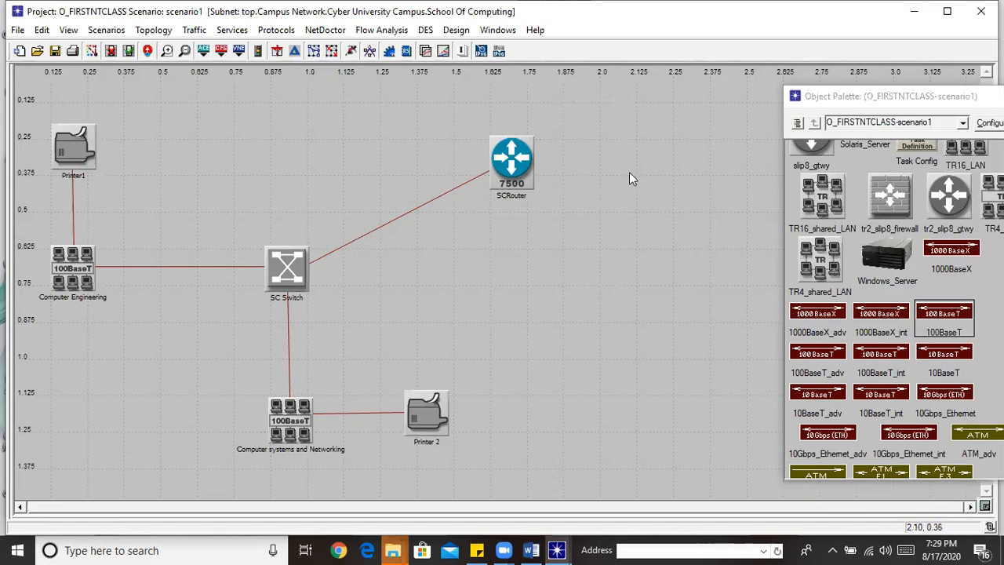
Switch between the parent campus subnet and the School Of Computing subnet, ending inside School Of Computing
{"action": "right_click", "coordinate": [514, 269]}
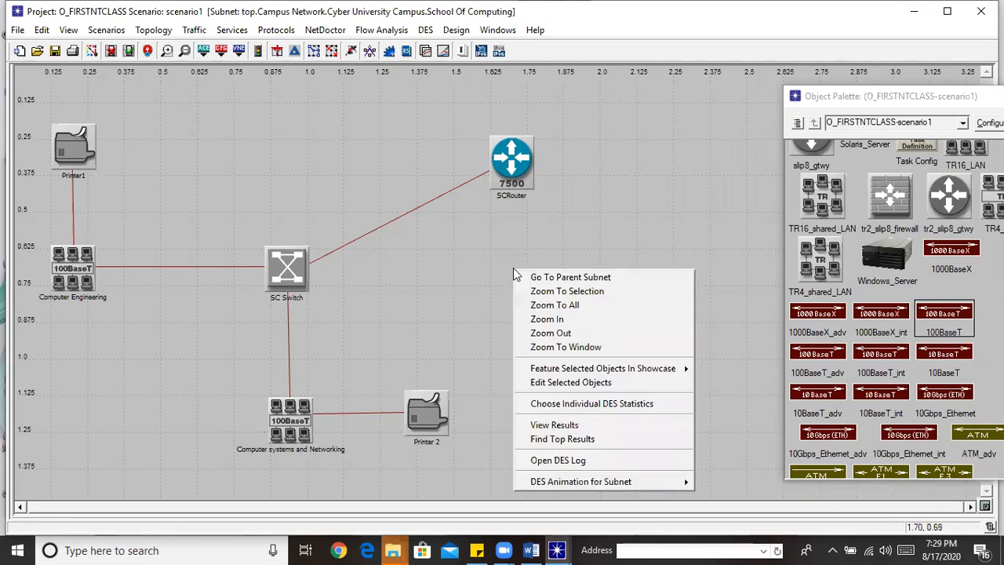
{"action": "left_click", "coordinate": [621, 162]}
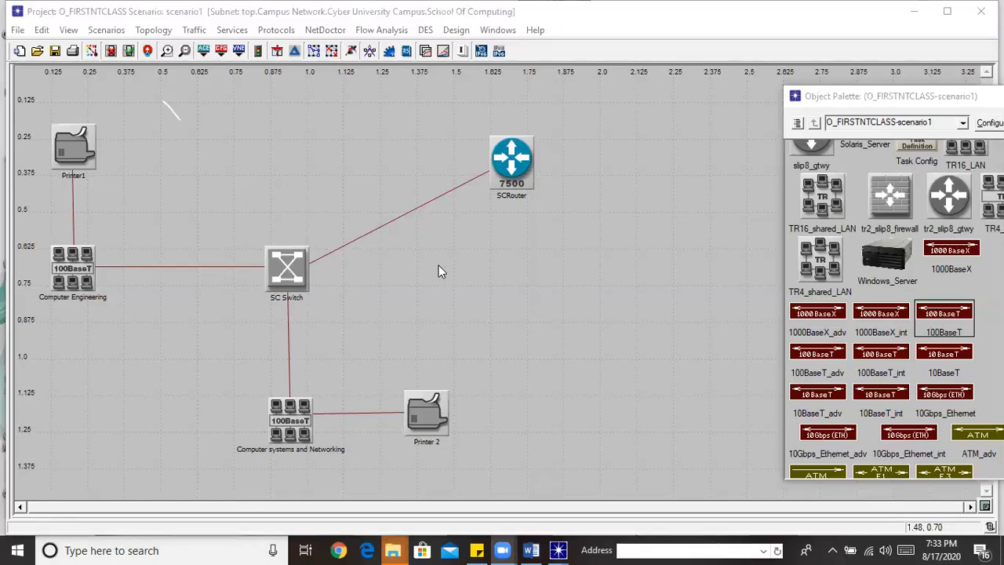
{"action": "right_click", "coordinate": [578, 284]}
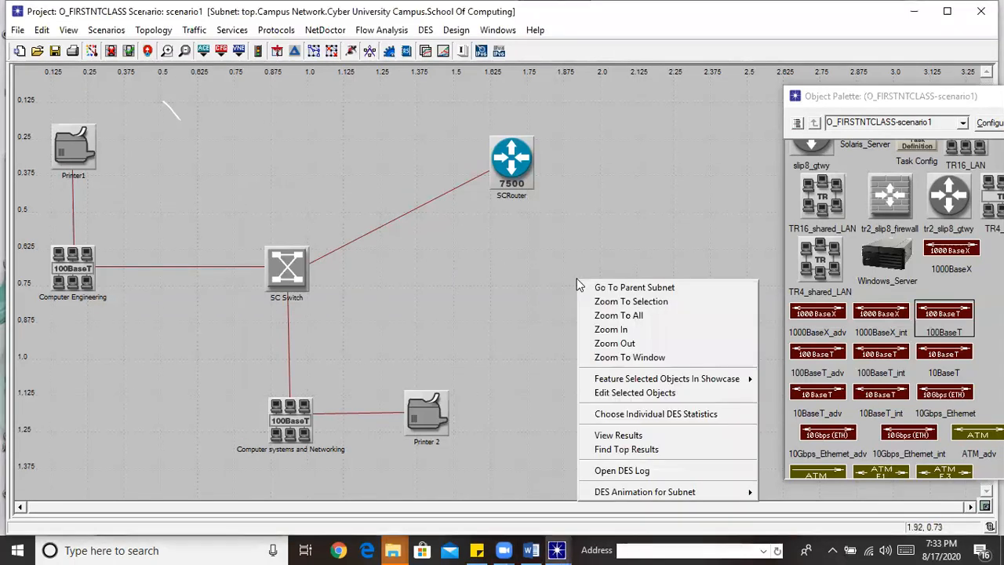
{"action": "left_click", "coordinate": [614, 289]}
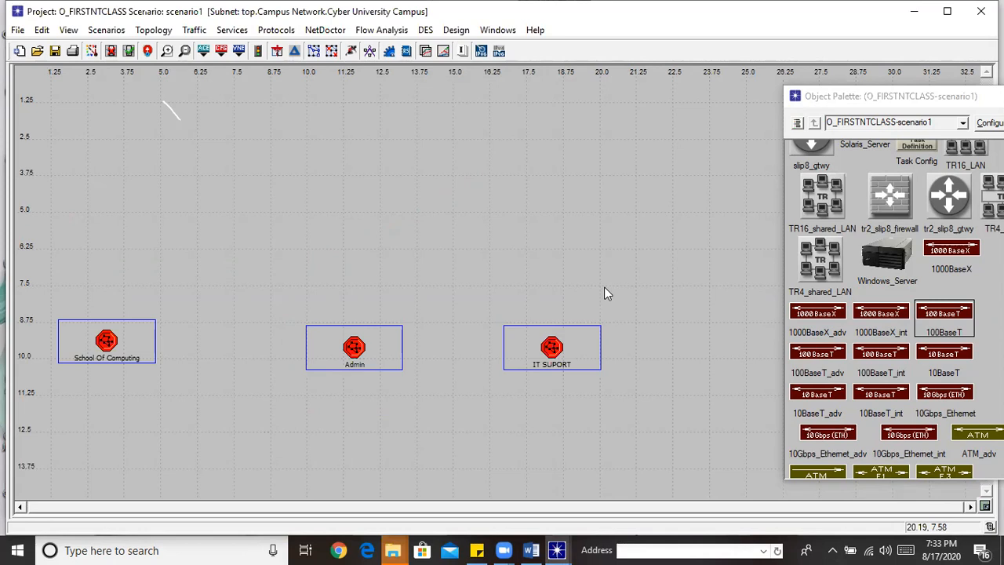
{"action": "double_click", "coordinate": [107, 346]}
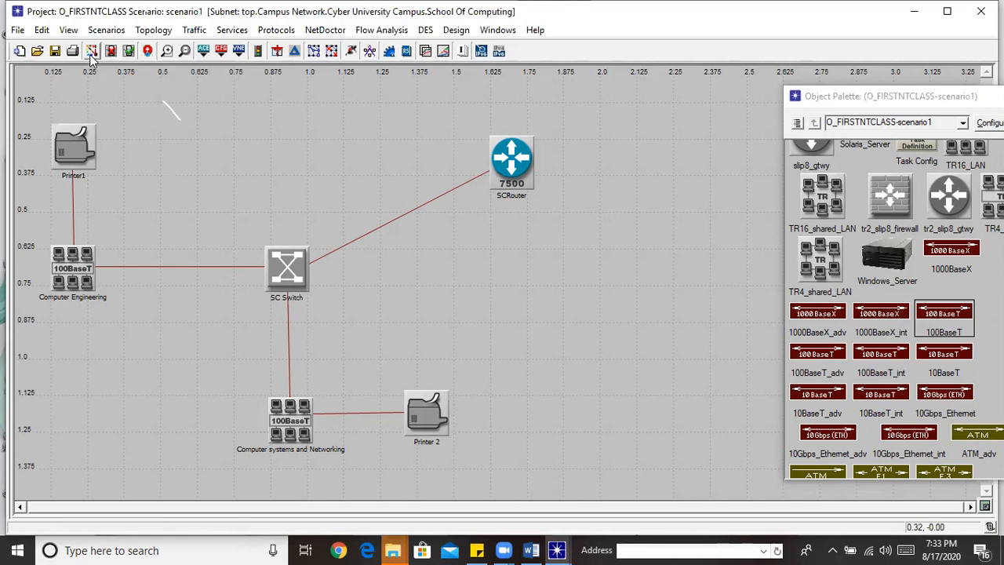
{"action": "left_click", "coordinate": [148, 53]}
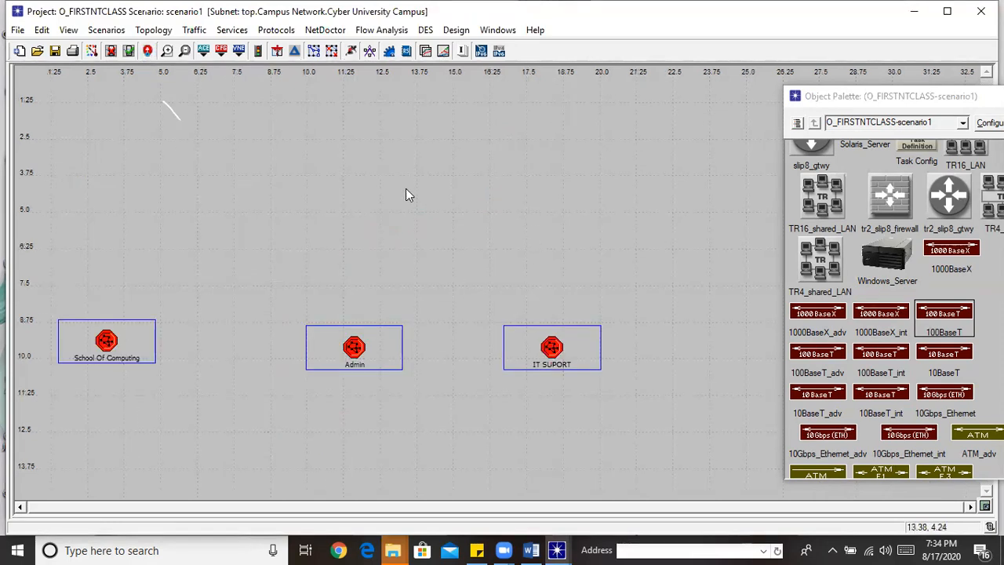
{"action": "double_click", "coordinate": [106, 343]}
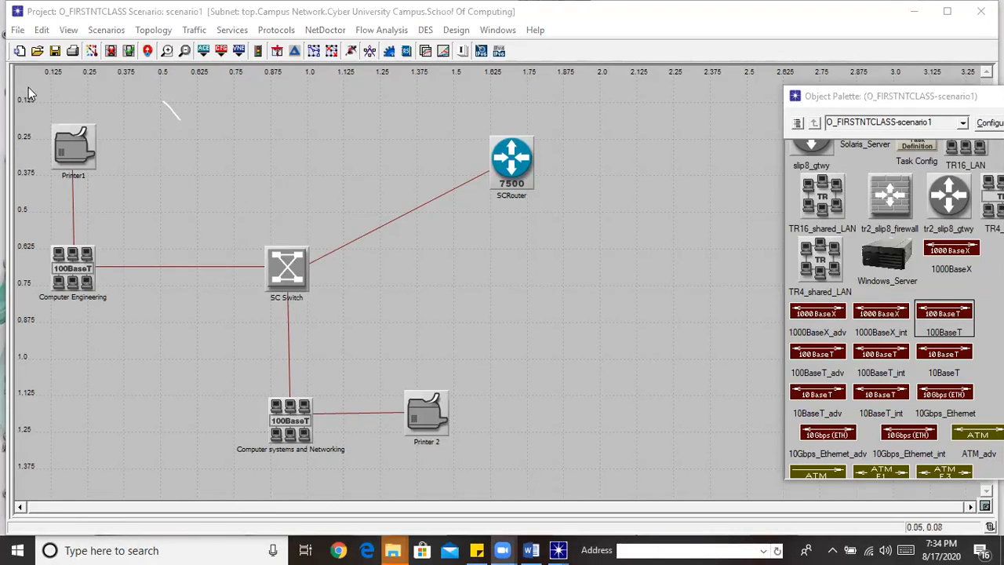
Select all nodes and links in the School Of Computing subnet and copy them
{"action": "left_click_drag", "start_coordinate": [29, 87], "coordinate": [632, 475]}
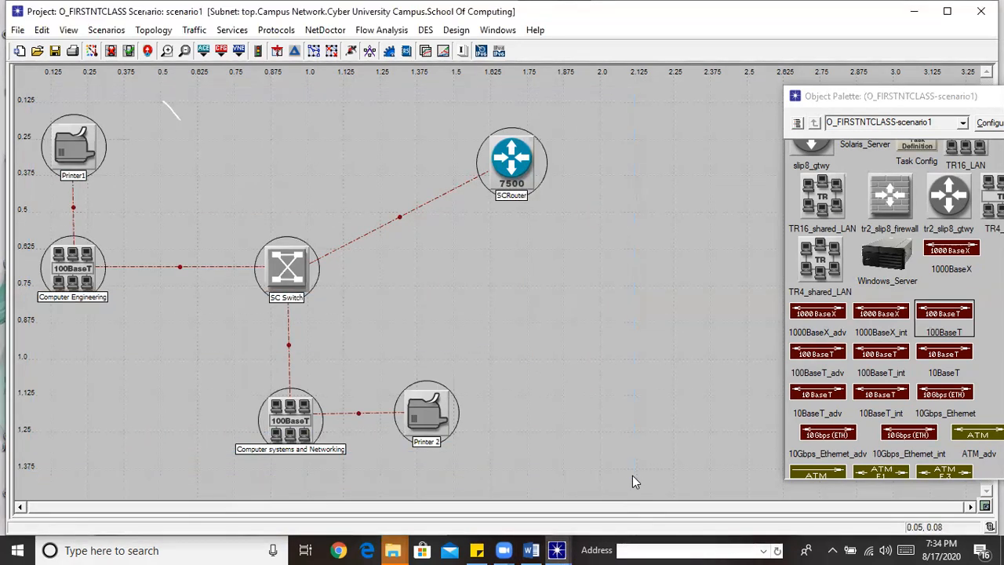
{"action": "left_click", "coordinate": [44, 31]}
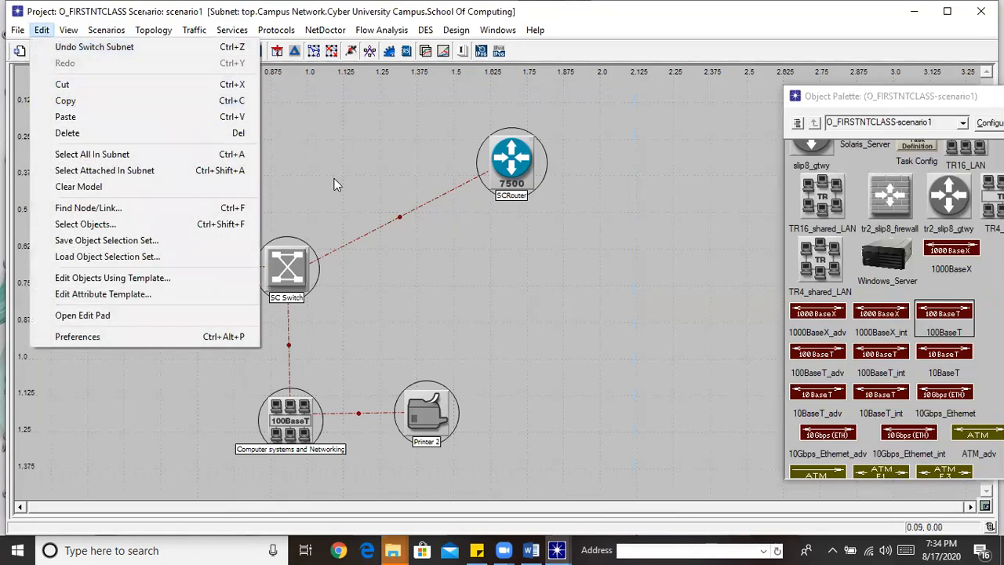
{"action": "left_click", "coordinate": [578, 296]}
{"action": "left_click_drag", "start_coordinate": [37, 87], "coordinate": [633, 484]}
{"action": "left_click", "coordinate": [42, 30]}
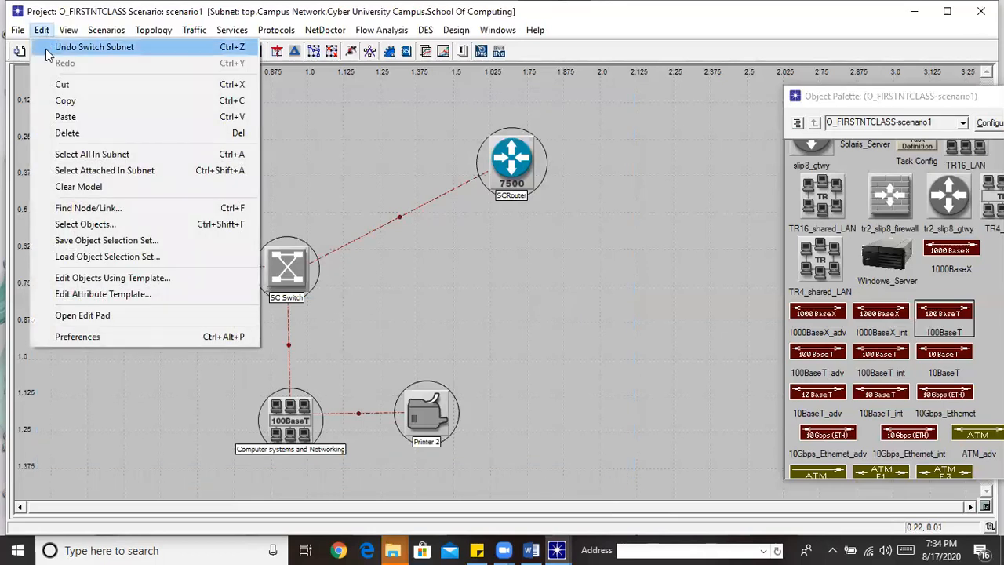
{"action": "left_click", "coordinate": [69, 101]}
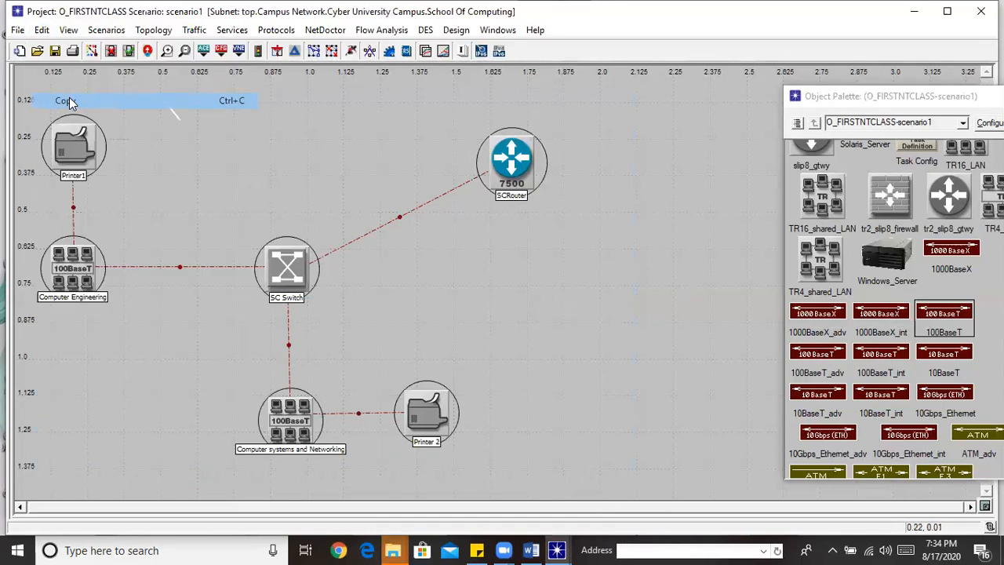
Paste the copied School Of Computing network into the Admin subnet, with Printer1 near the workspace's upper-left corner
{"action": "left_click", "coordinate": [148, 51]}
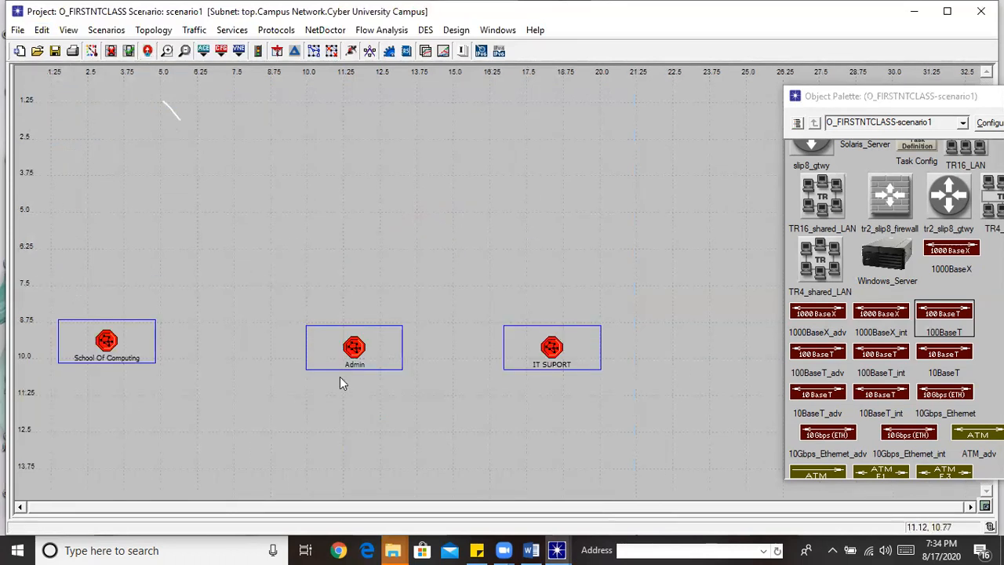
{"action": "double_click", "coordinate": [354, 349]}
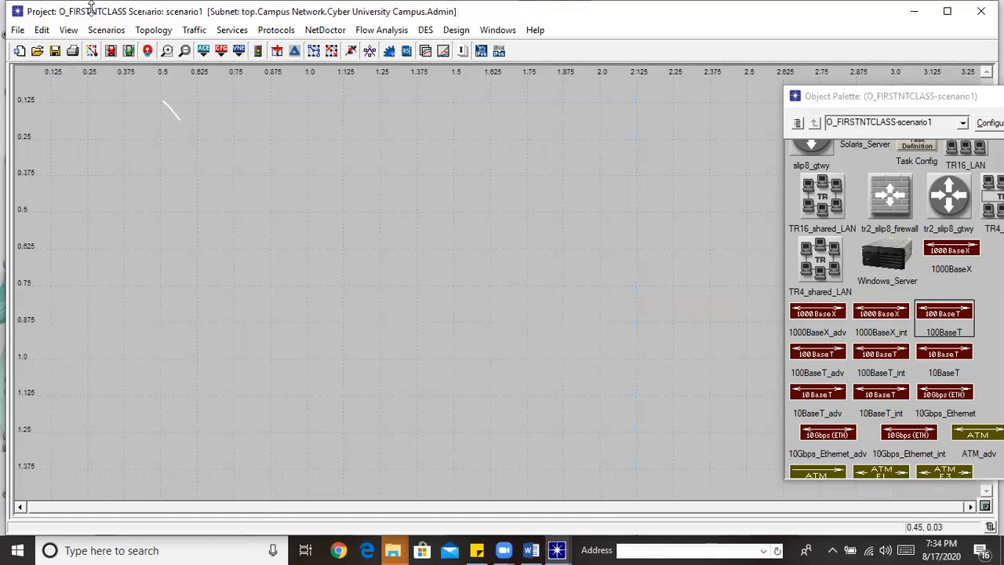
{"action": "left_click", "coordinate": [43, 31]}
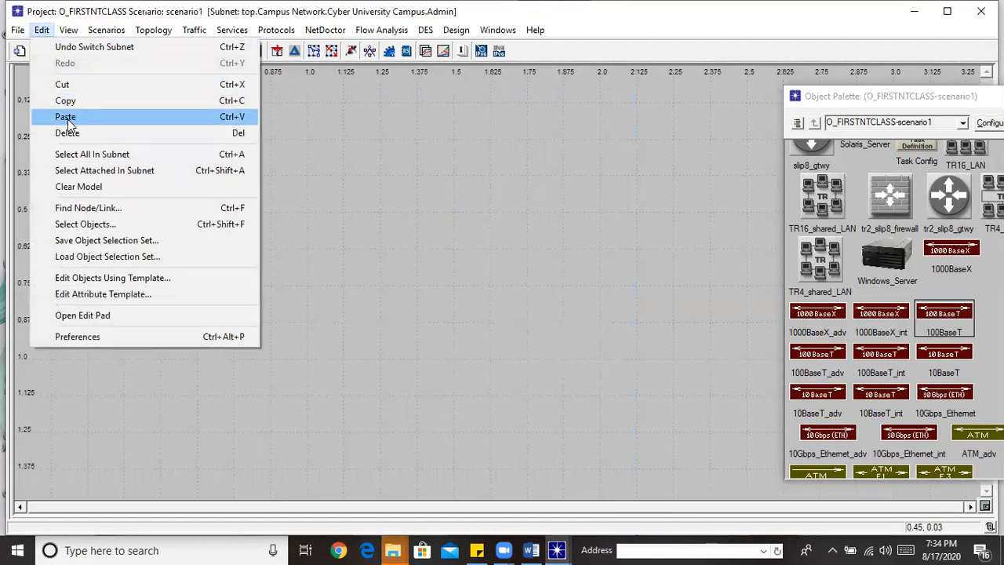
{"action": "left_click", "coordinate": [67, 118]}
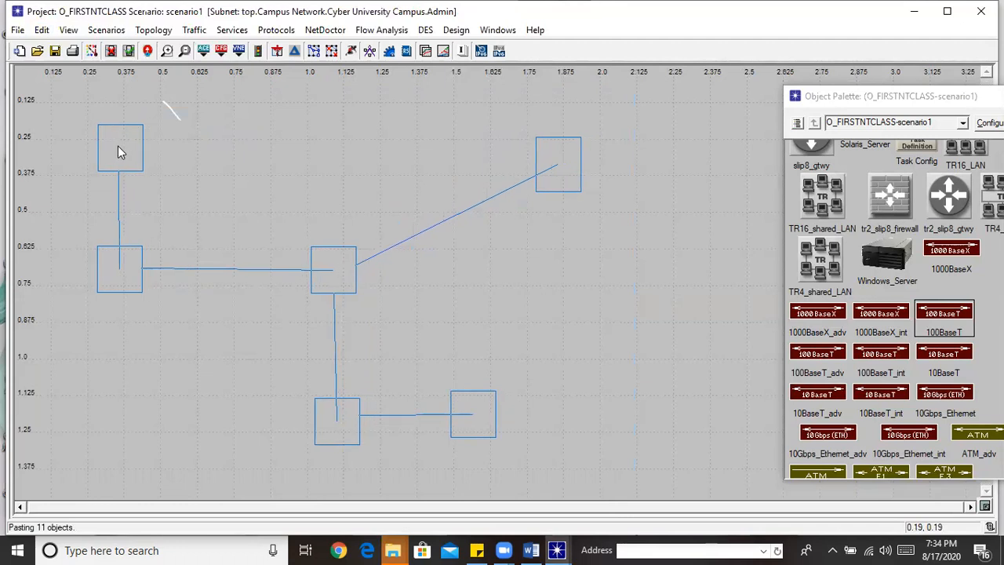
{"action": "left_click", "coordinate": [108, 123]}
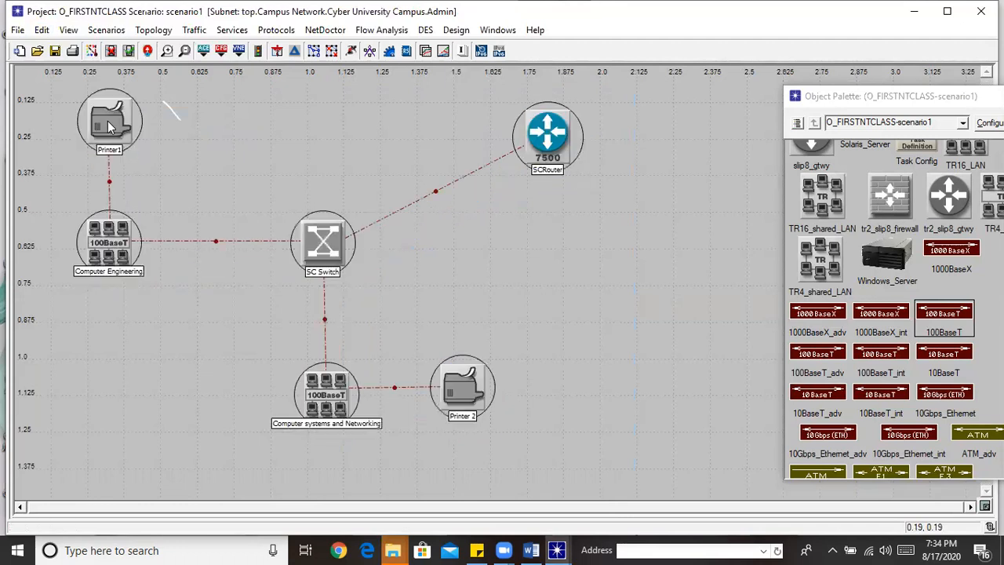
{"action": "left_click", "coordinate": [698, 367]}
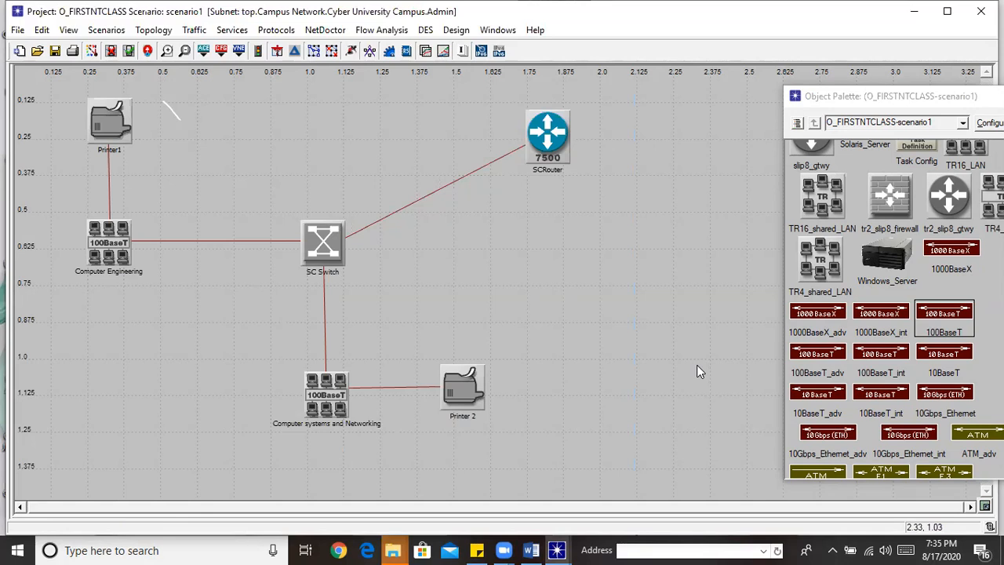
Delete Printer 2 and the Computer systems and Networking LAN from the Admin subnet
{"action": "left_click", "coordinate": [451, 387]}
{"action": "key", "text": "Delete"}
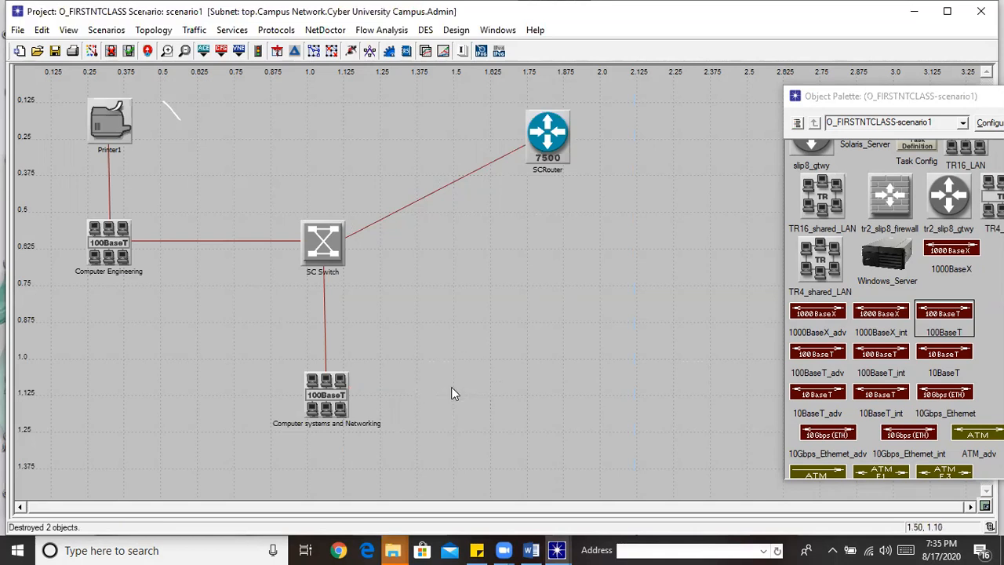
{"action": "left_click", "coordinate": [331, 404]}
{"action": "key", "text": "Delete"}
Rename the Computer Engineering LAN in the Admin subnet as Admin_Users
{"action": "right_click", "coordinate": [117, 259]}
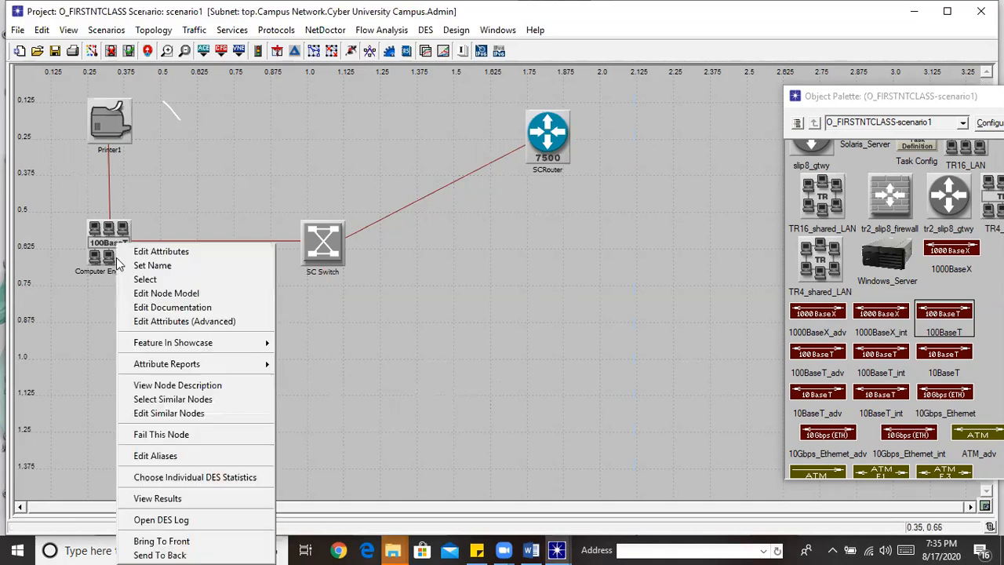
{"action": "left_click", "coordinate": [163, 267]}
{"action": "type", "text": "Admin_Users"}
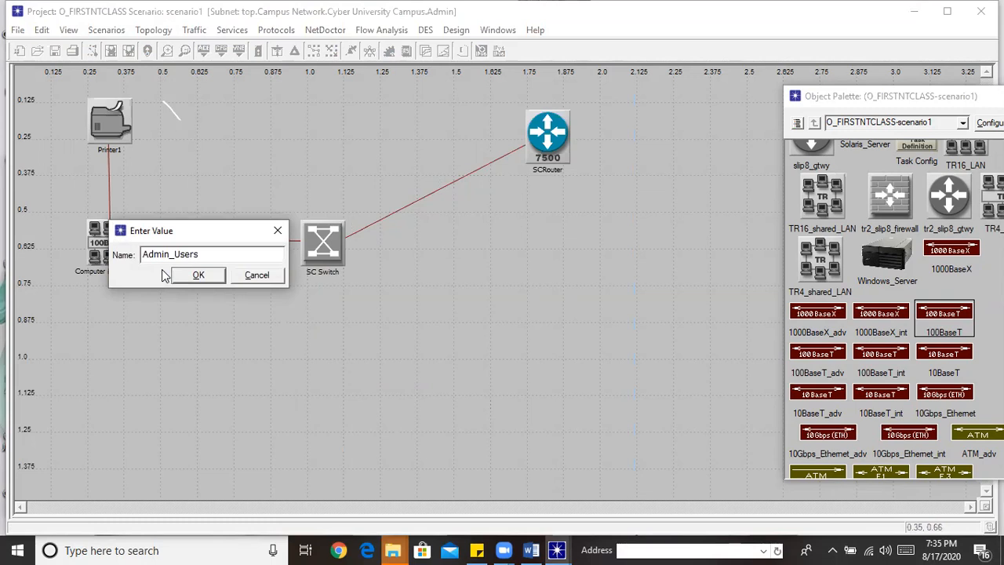
{"action": "left_click", "coordinate": [216, 274]}
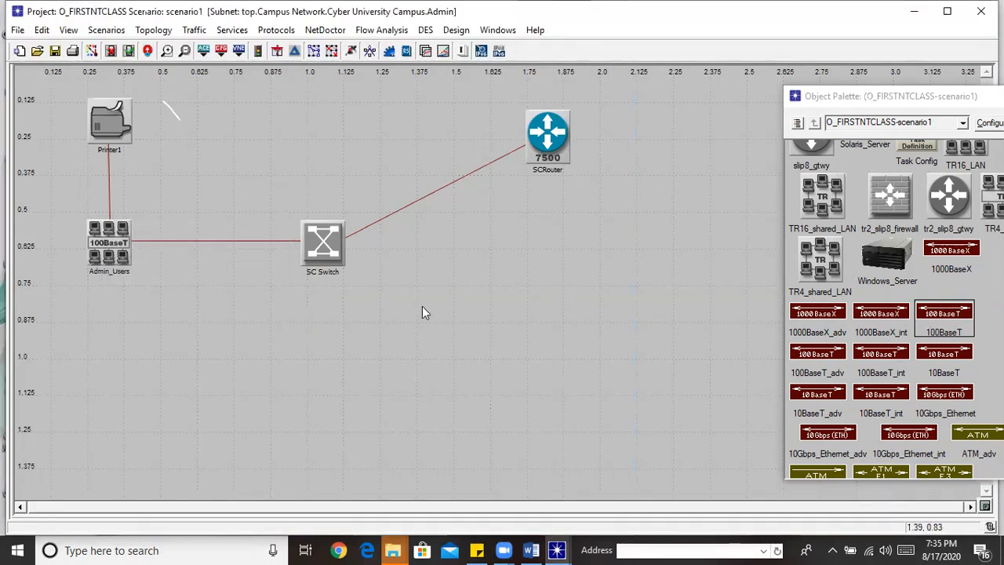
Move the Admin_Users LAN to about 0.8 on the vertical scale and shift SCRouter slightly lower in the Admin subnet
{"action": "left_click", "coordinate": [112, 251]}
{"action": "left_click_drag", "start_coordinate": [114, 251], "coordinate": [117, 306]}
{"action": "left_click", "coordinate": [546, 138]}
{"action": "left_click_drag", "start_coordinate": [546, 138], "coordinate": [548, 154]}
{"action": "left_click", "coordinate": [311, 323]}
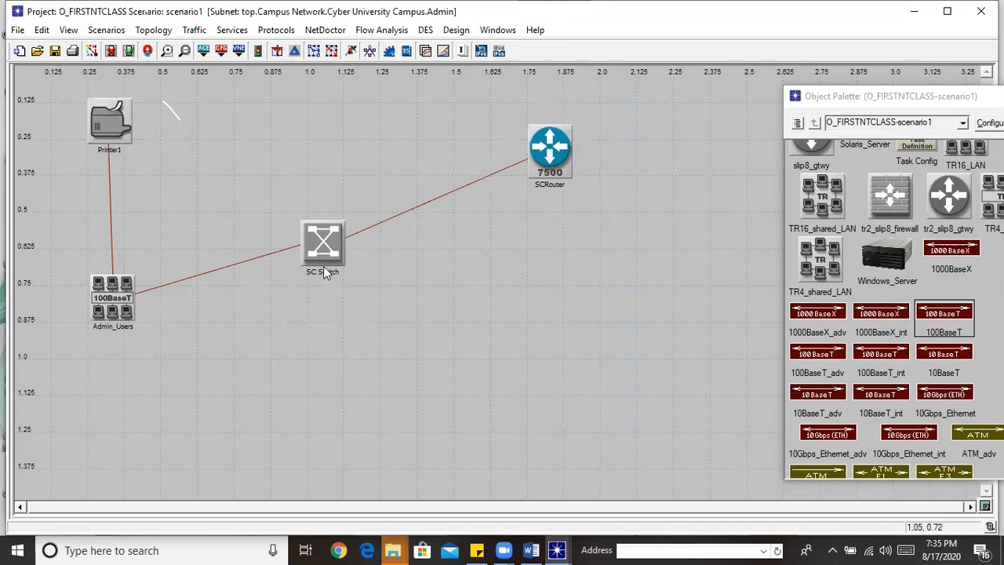
Rename the SC Switch in the Admin subnet as Admin Switch
{"action": "right_click", "coordinate": [325, 267]}
{"action": "left_click", "coordinate": [369, 251]}
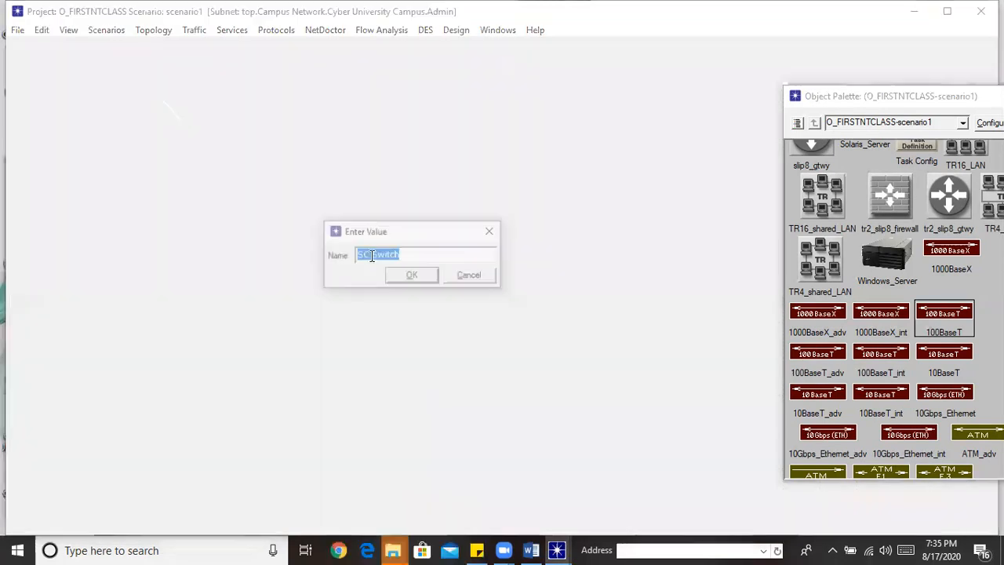
{"action": "left_click", "coordinate": [370, 255]}
{"action": "key", "text": "BackSpace"}
{"action": "key", "text": "BackSpace"}
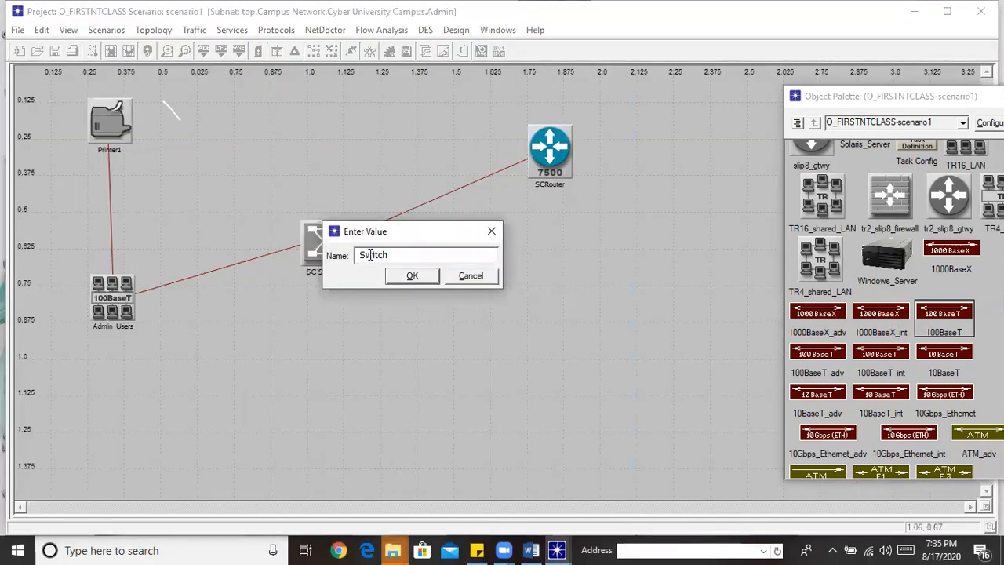
{"action": "type", "text": "AD"}
{"action": "key", "text": "BackSpace"}
{"action": "type", "text": "dmin"}
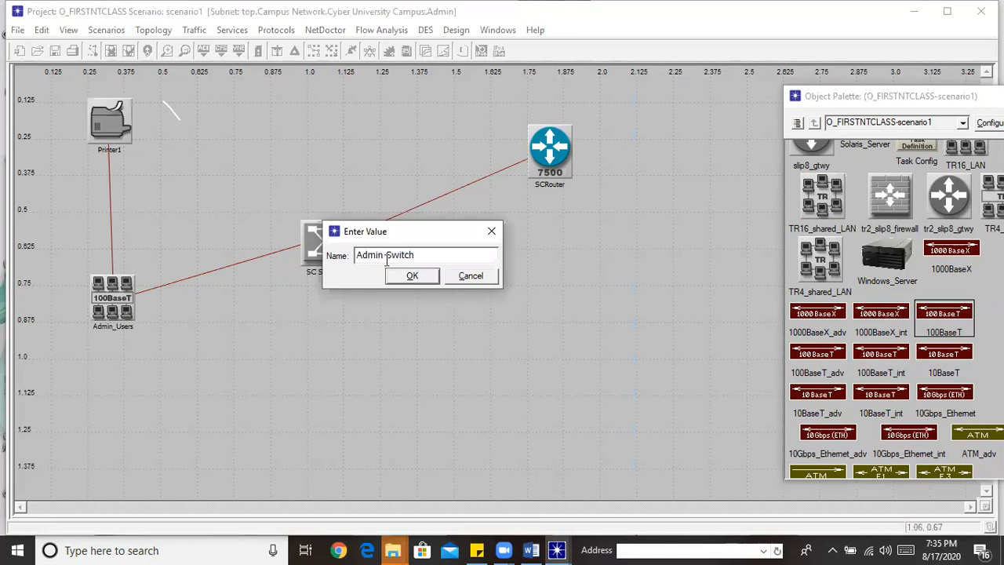
{"action": "left_click", "coordinate": [417, 276]}
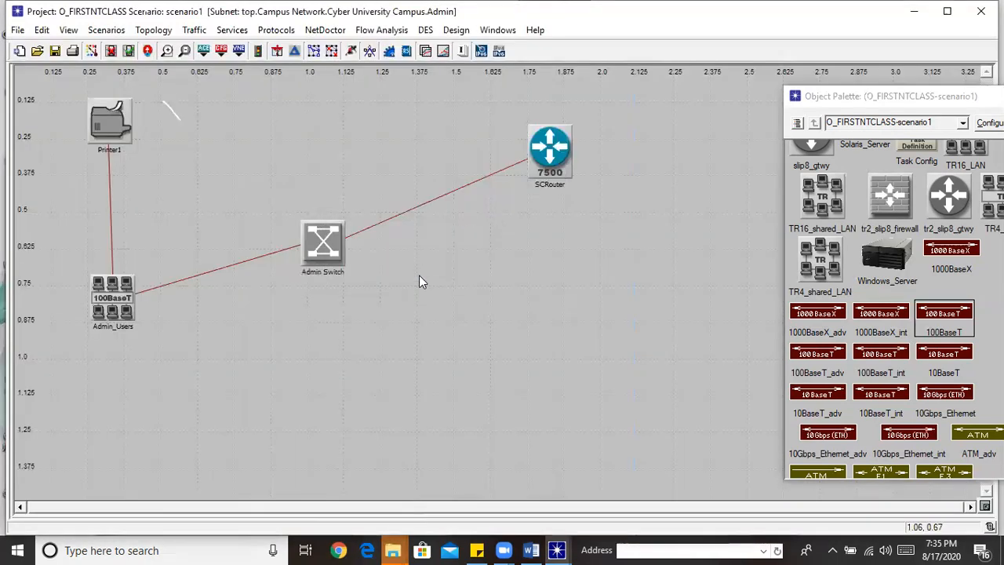
Rename the SCRouter in the Admin subnet as Admin_Router
{"action": "right_click", "coordinate": [557, 177]}
{"action": "left_click", "coordinate": [590, 194]}
{"action": "key", "text": "End"}
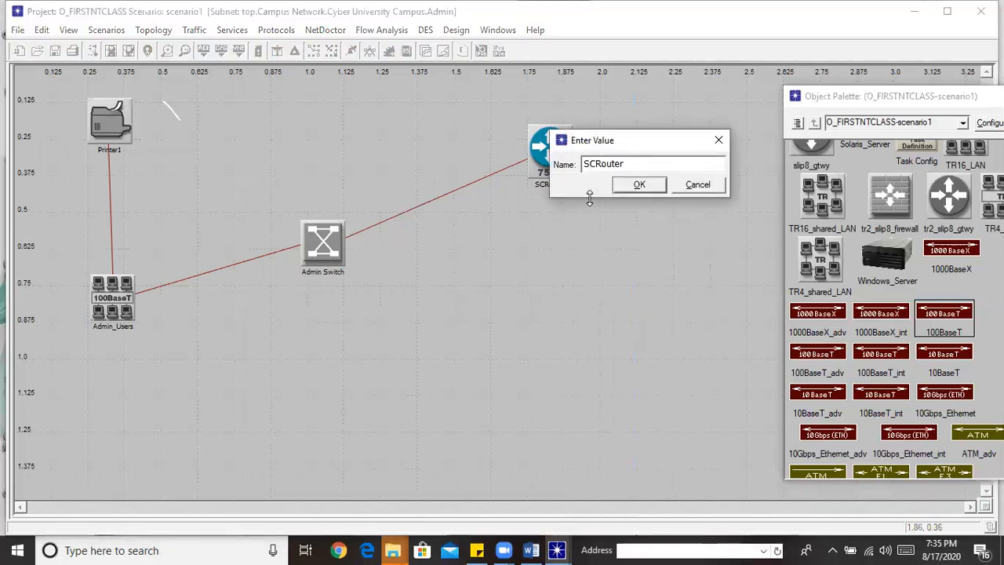
{"action": "key", "text": "Delete"}
{"action": "key", "text": "Delete"}
{"action": "type", "text": "Admin_"}
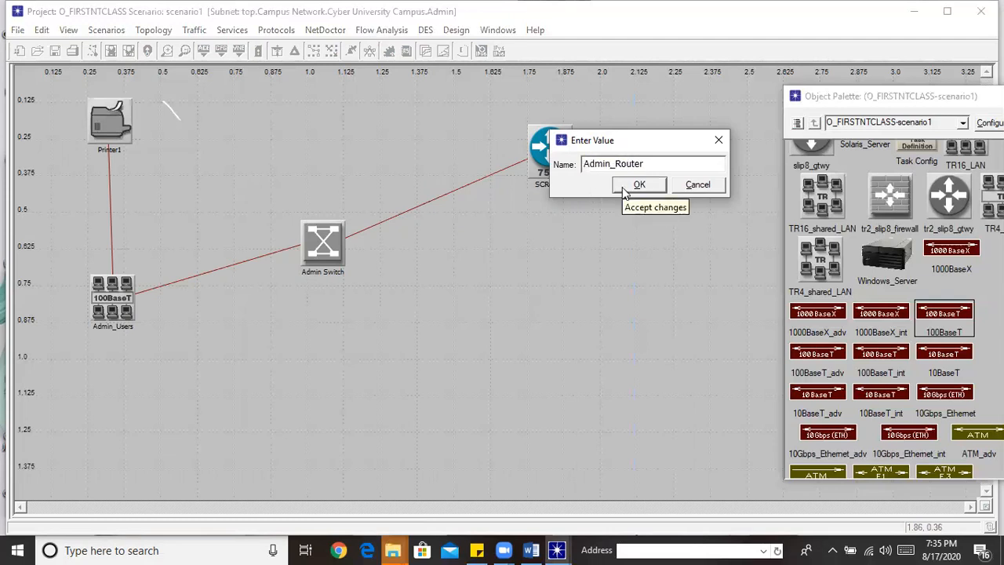
{"action": "left_click", "coordinate": [640, 186]}
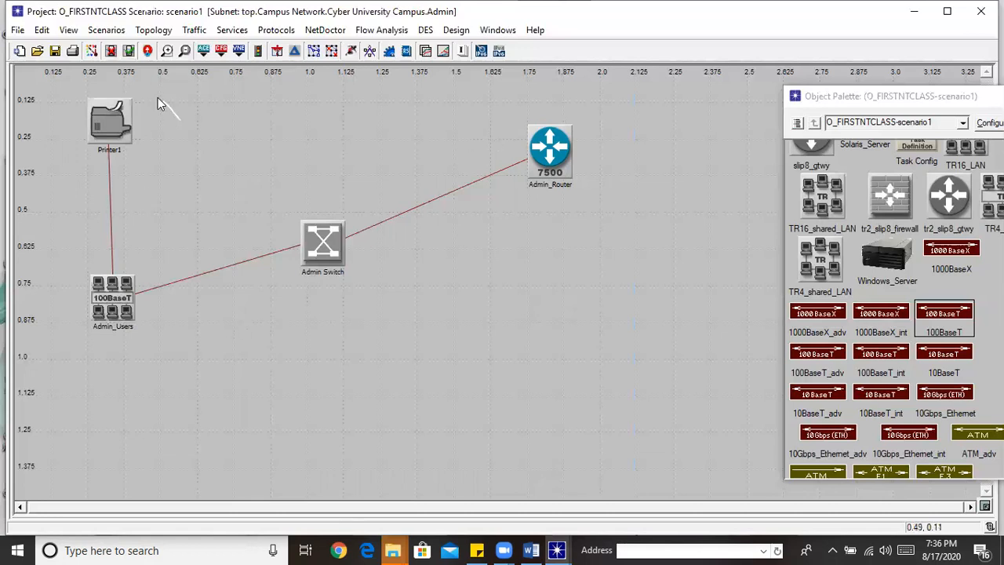
Go to the IT SUPORT subnet and paste the copied School Of Computing network, with Printer1 near the workspace's upper-left corner
{"action": "left_click", "coordinate": [149, 51]}
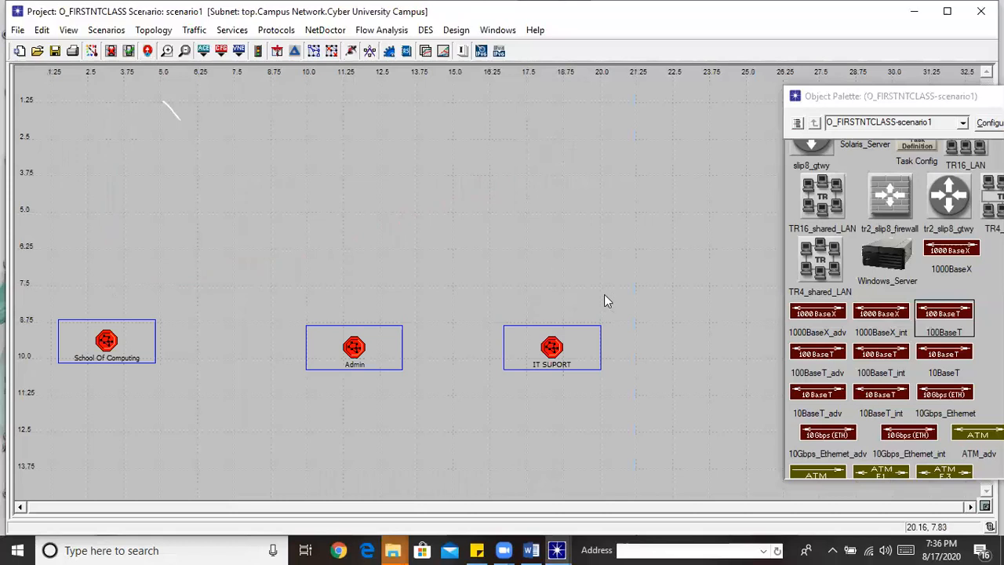
{"action": "double_click", "coordinate": [555, 349]}
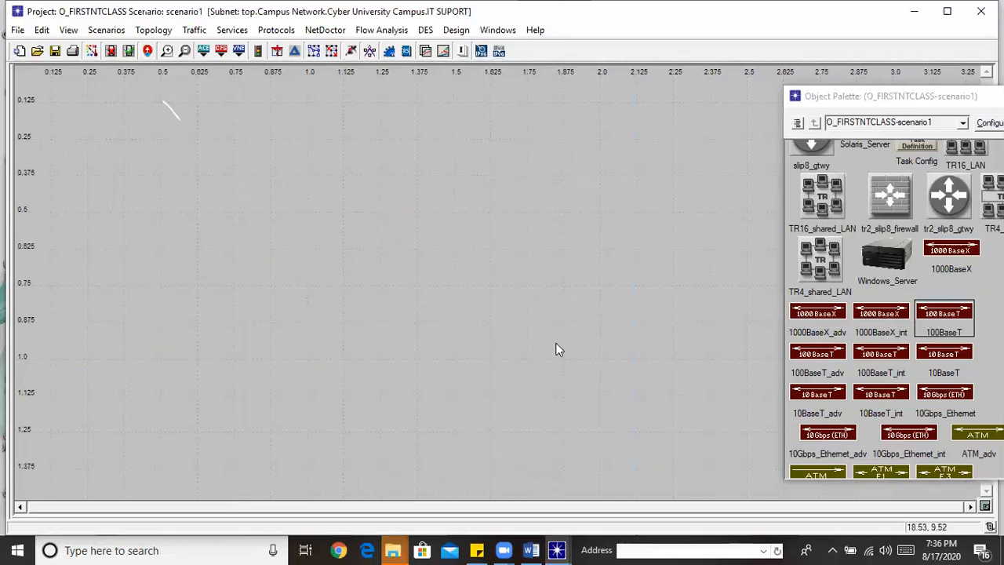
{"action": "left_click", "coordinate": [42, 33]}
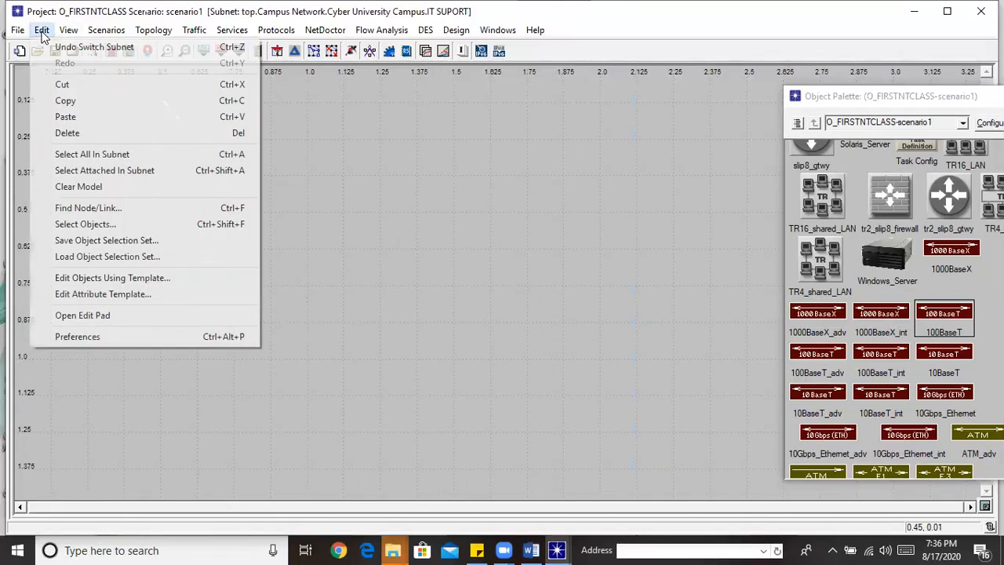
{"action": "left_click", "coordinate": [66, 116]}
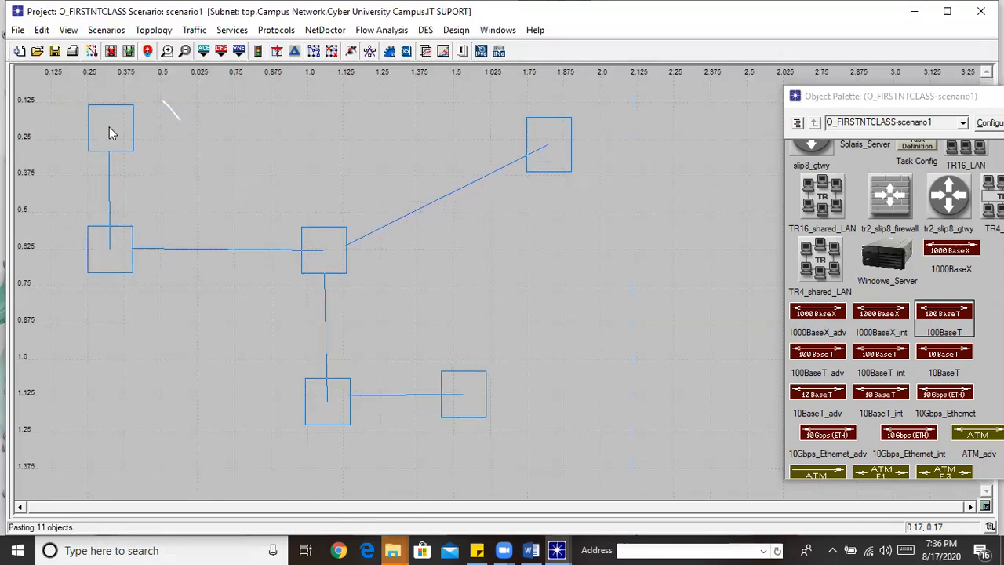
{"action": "left_click", "coordinate": [107, 130]}
{"action": "left_click", "coordinate": [514, 242]}
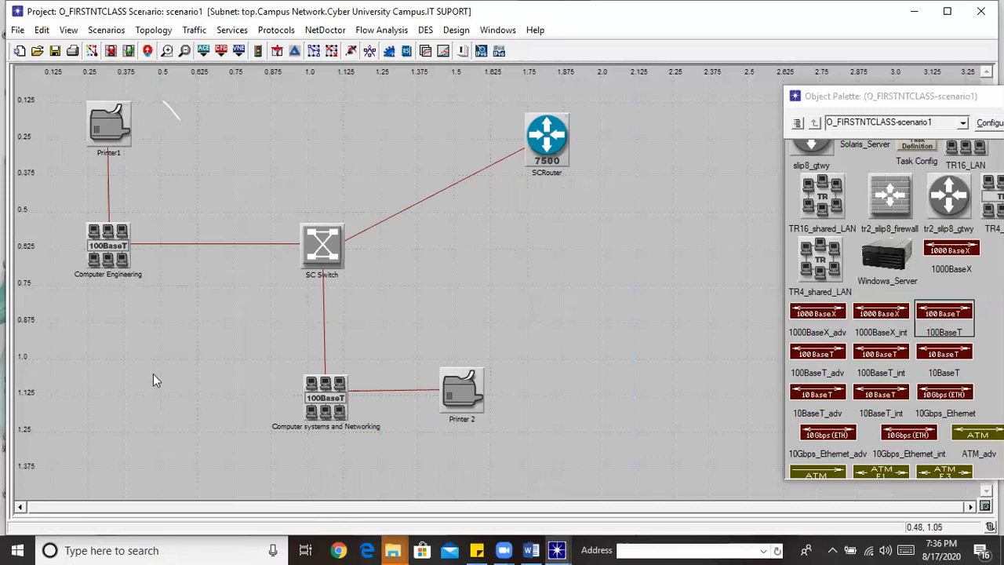
Rename the Computer Engineering LAN in the IT SUPORT subnet as Information systems
{"action": "right_click", "coordinate": [112, 263]}
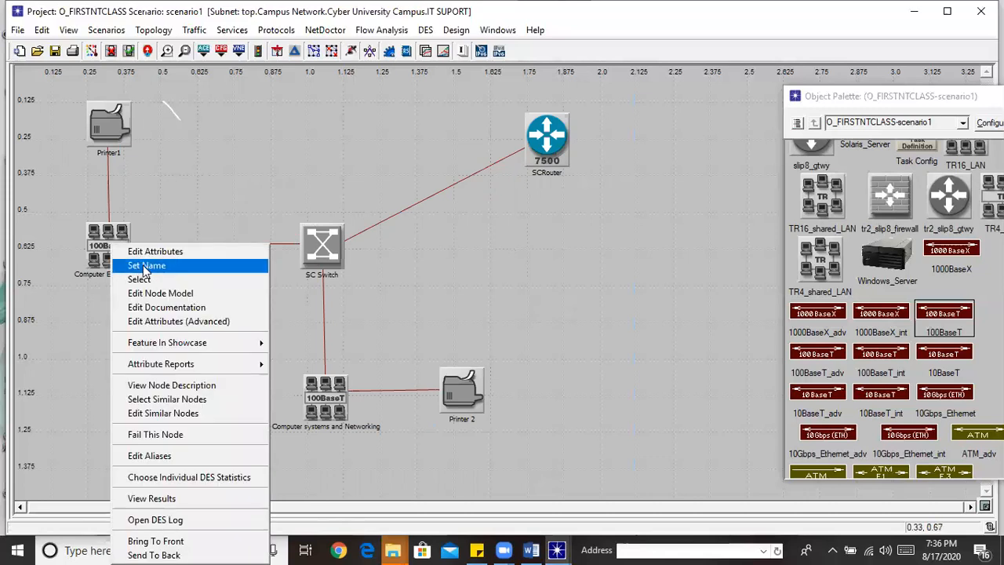
{"action": "left_click", "coordinate": [145, 263]}
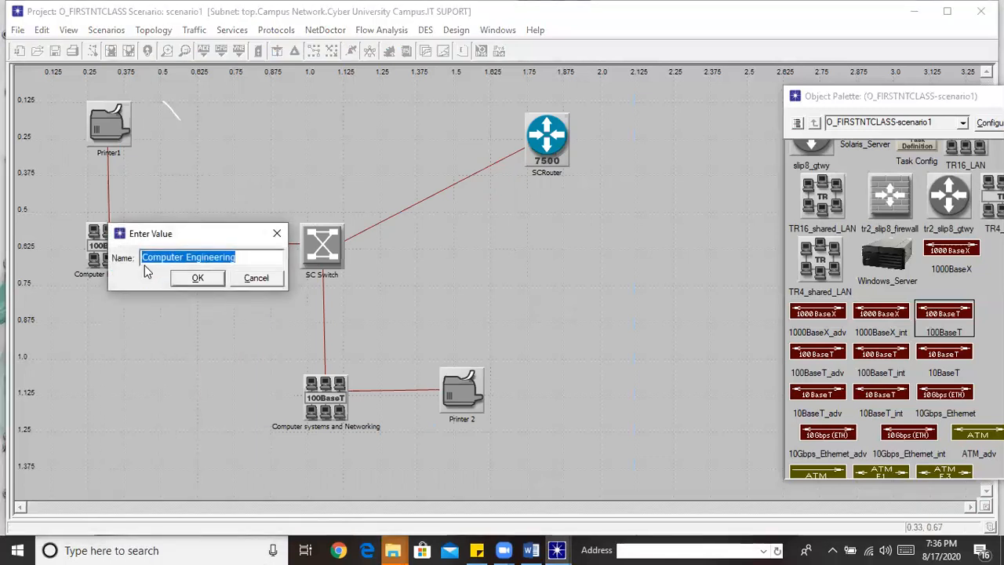
{"action": "type", "text": "Information"}
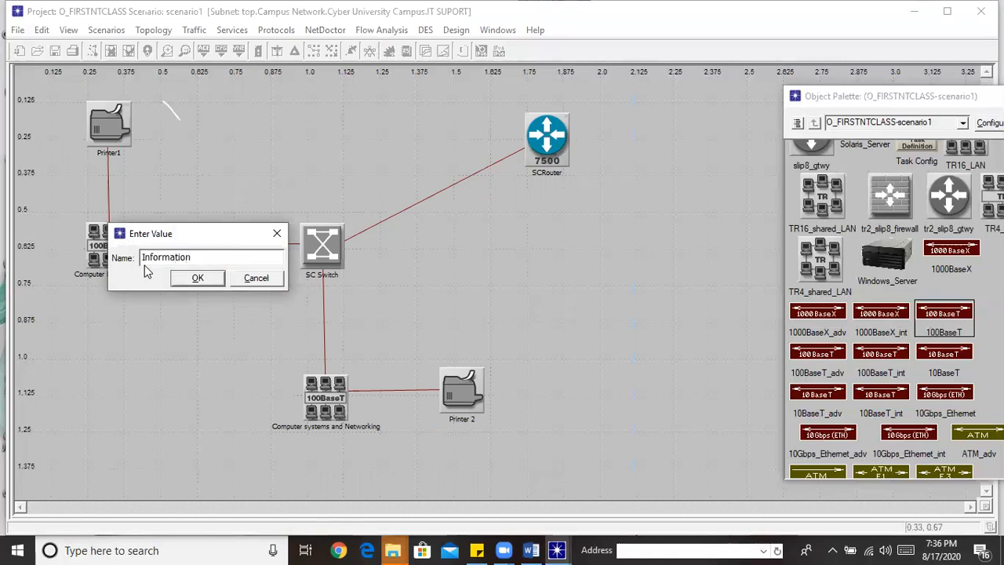
{"action": "type", "text": " systems"}
{"action": "left_click", "coordinate": [191, 281]}
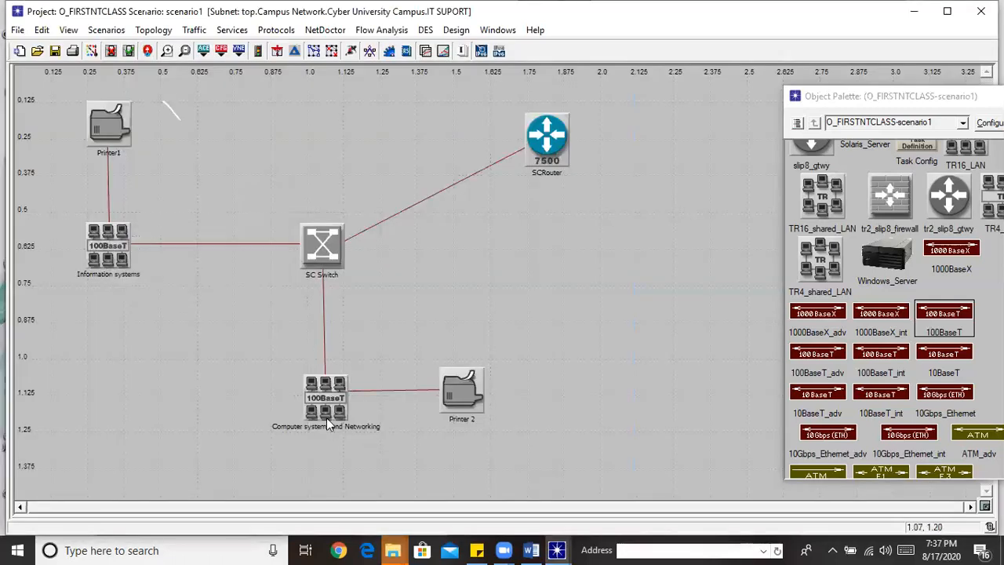
Rename the Computer systems and Networking LAN in the IT SUPORT subnet as Networking
{"action": "right_click", "coordinate": [327, 424]}
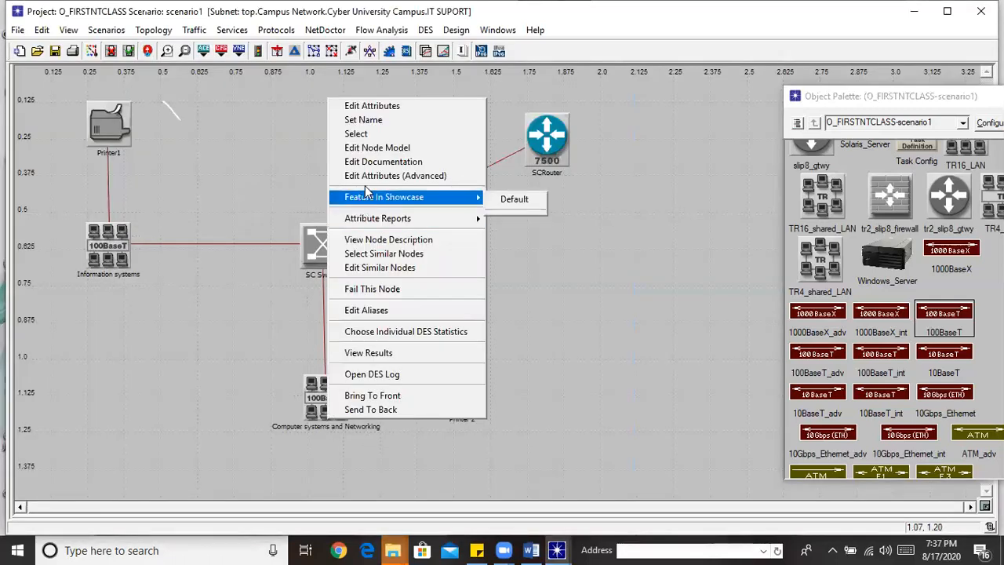
{"action": "left_click", "coordinate": [364, 122]}
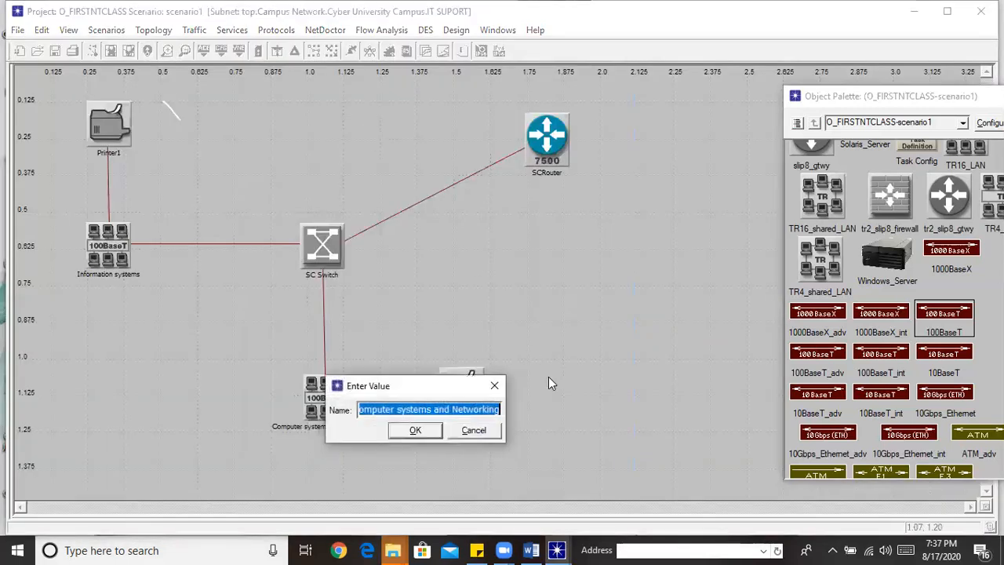
{"action": "type", "text": "Networking"}
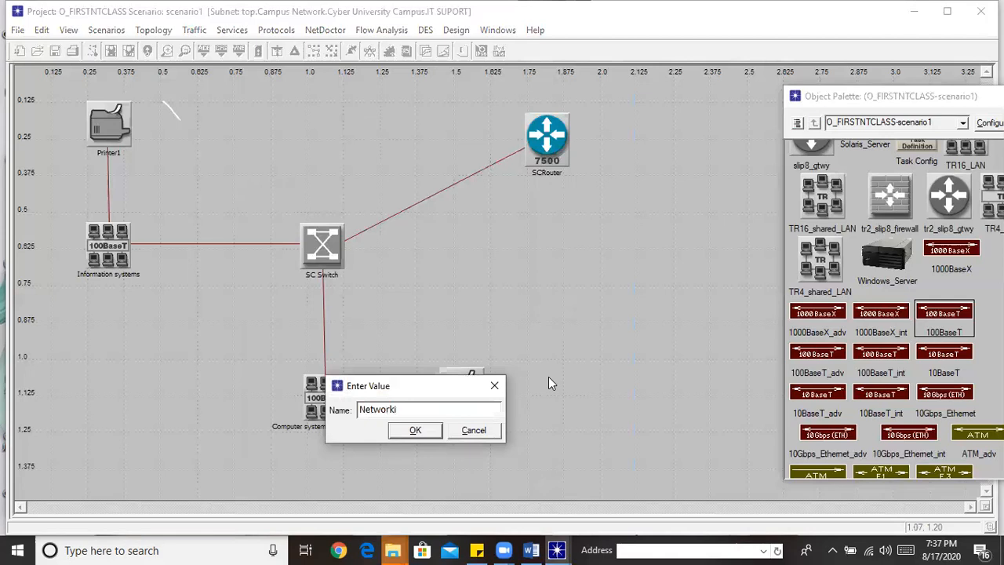
{"action": "left_click", "coordinate": [413, 431]}
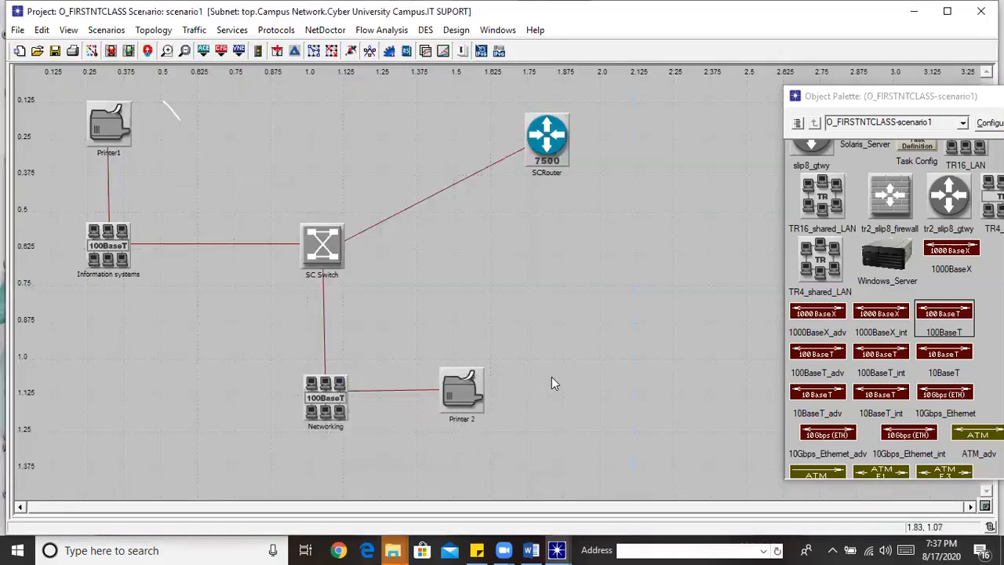
{"action": "right_click", "coordinate": [324, 265]}
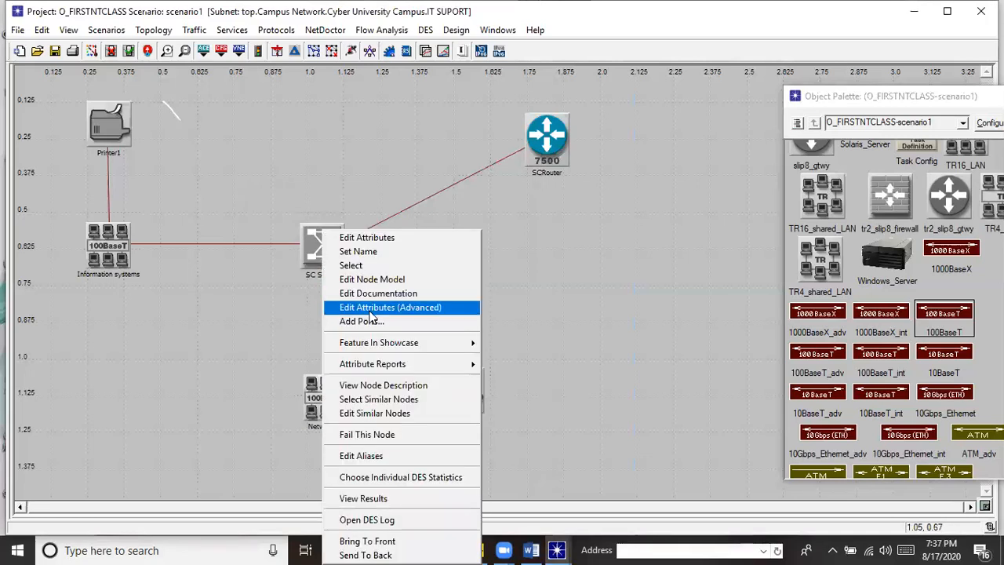
{"action": "left_click", "coordinate": [582, 301]}
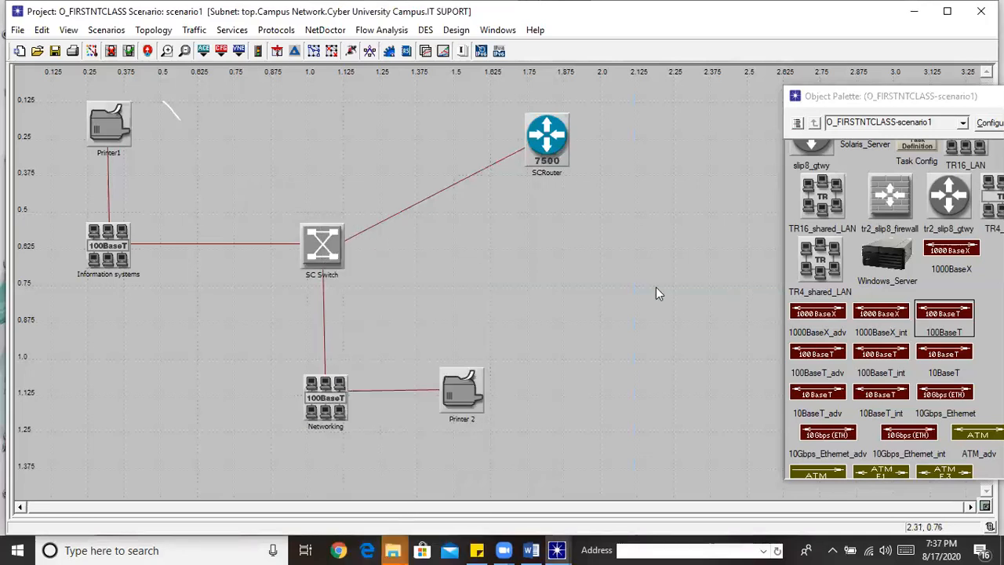
Delete the Networking LAN and Printer 2 from the IT SUPORT subnet
{"action": "left_click", "coordinate": [330, 407]}
{"action": "key", "text": "Delete"}
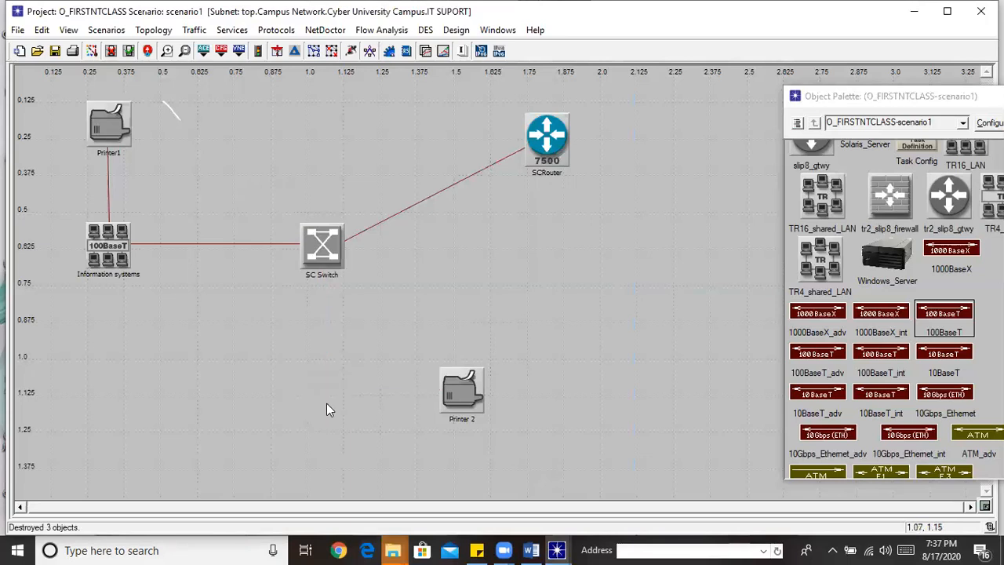
{"action": "left_click", "coordinate": [462, 397]}
{"action": "key", "text": "Delete"}
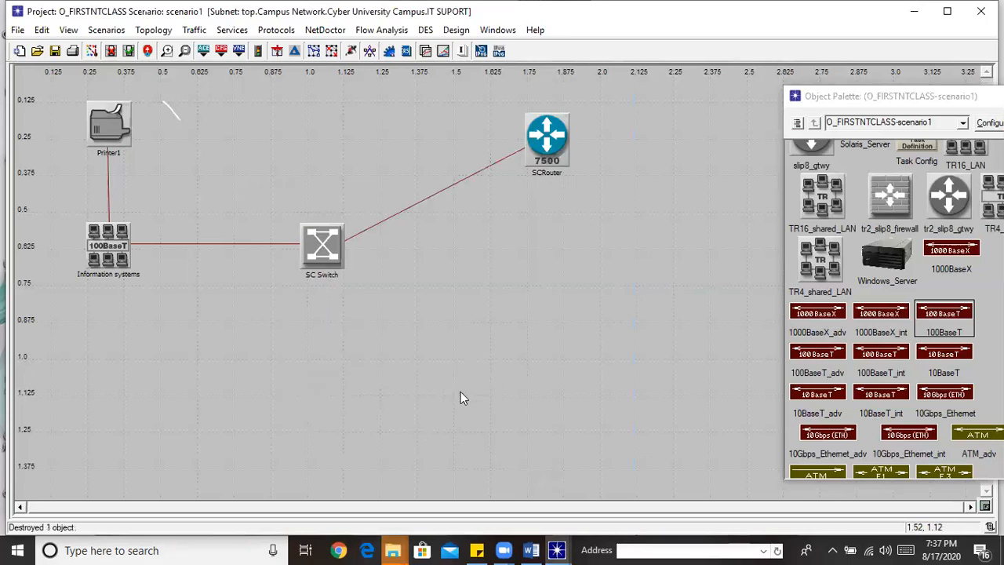
Move the Information systems LAN to about 0.88 on the vertical scale and rename it as IT_Support
{"action": "left_click_drag", "start_coordinate": [122, 251], "coordinate": [113, 324]}
{"action": "right_click", "coordinate": [102, 337]}
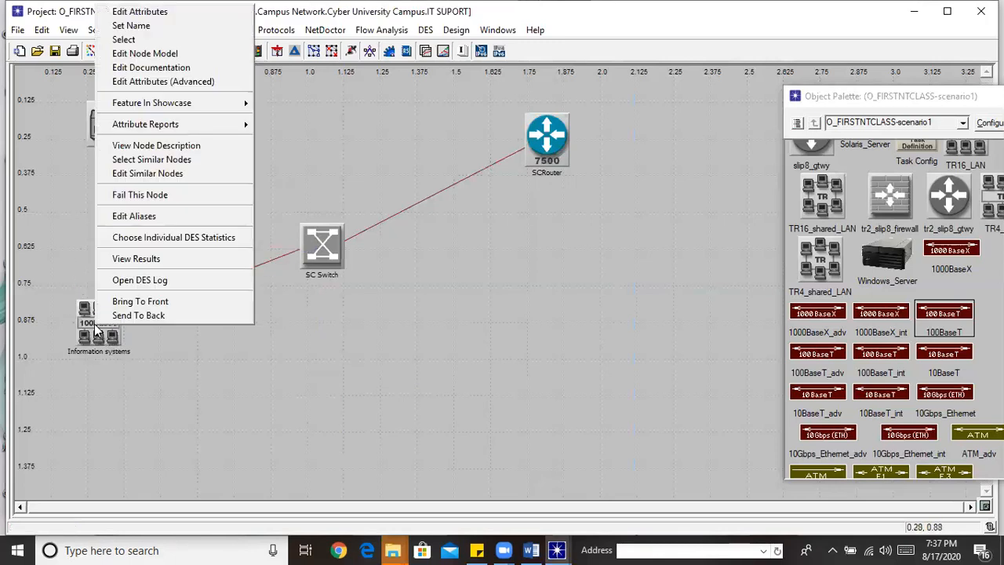
{"action": "left_click", "coordinate": [150, 25]}
{"action": "type", "text": "IT"}
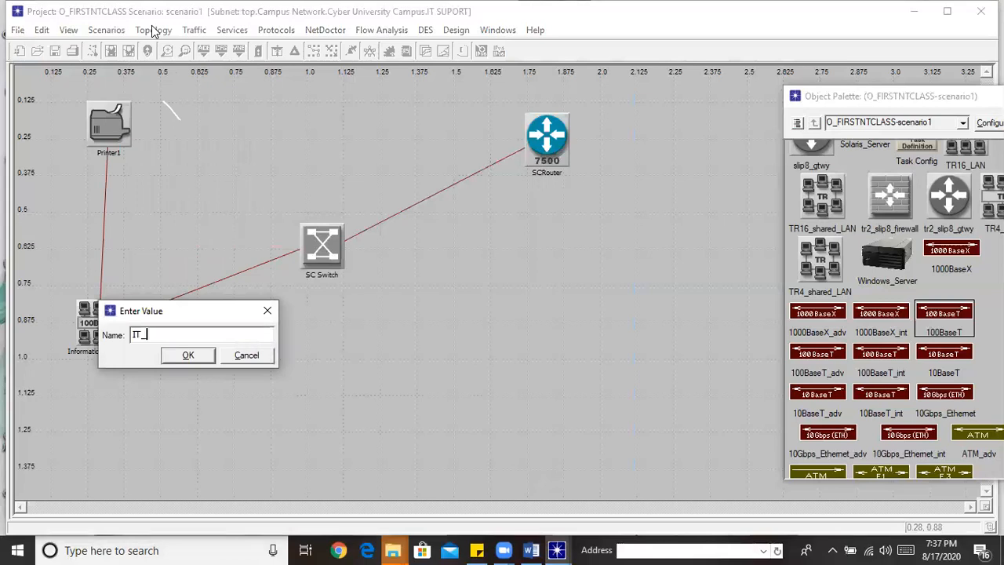
{"action": "type", "text": "_Support"}
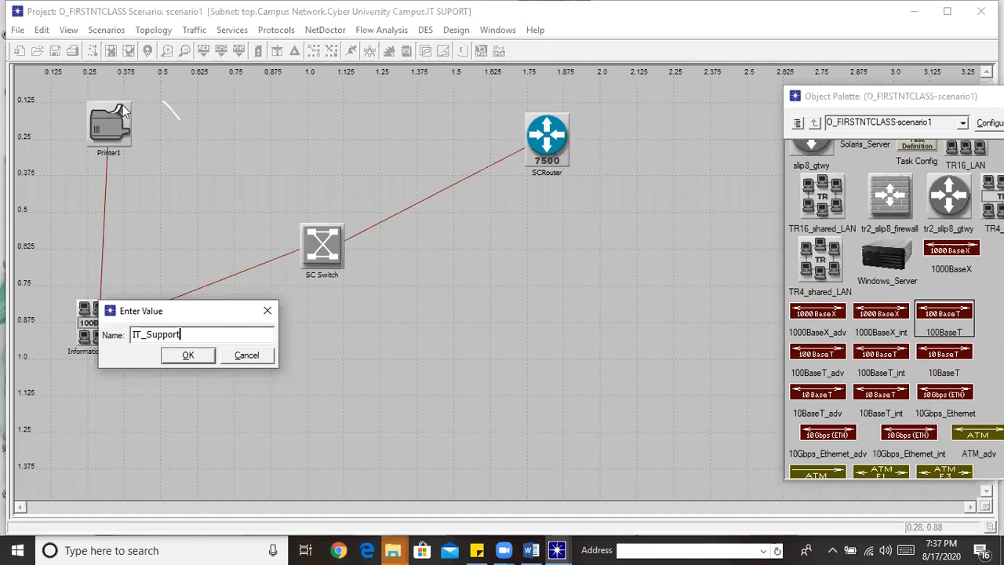
{"action": "left_click", "coordinate": [190, 357]}
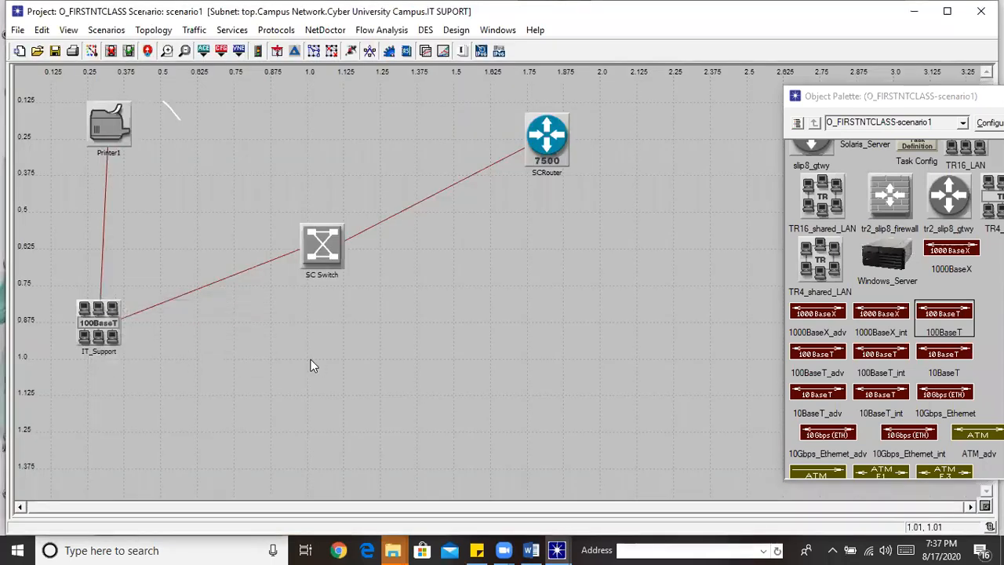
Rename Printer1 in the IT SUPORT subnet as IT Printer
{"action": "right_click", "coordinate": [109, 135]}
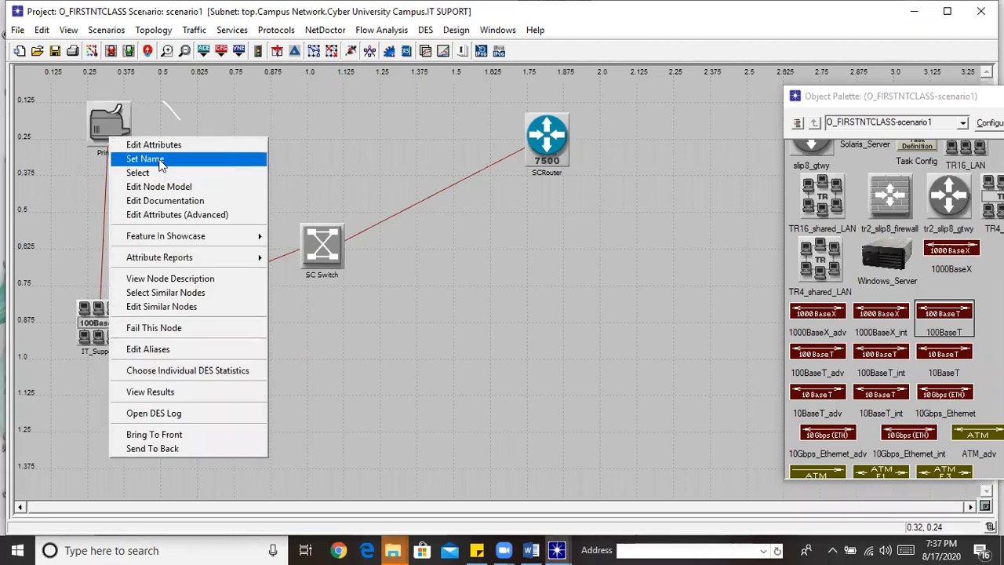
{"action": "left_click", "coordinate": [157, 160]}
{"action": "type", "text": "IT Printer"}
{"action": "left_click", "coordinate": [194, 157]}
Rename the SC Switch in the IT SUPORT subnet as IT SWITCH
{"action": "right_click", "coordinate": [331, 259]}
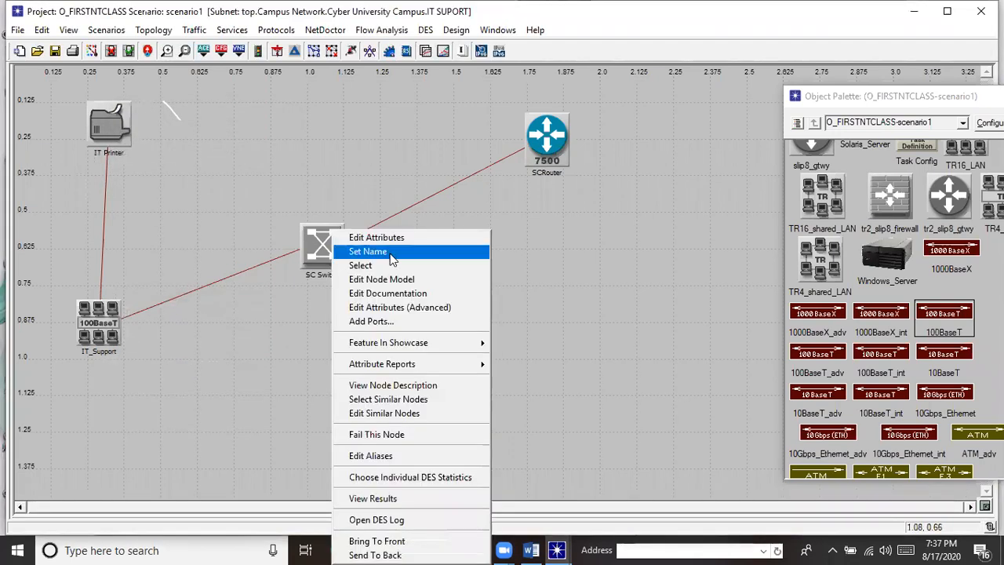
{"action": "left_click", "coordinate": [393, 252]}
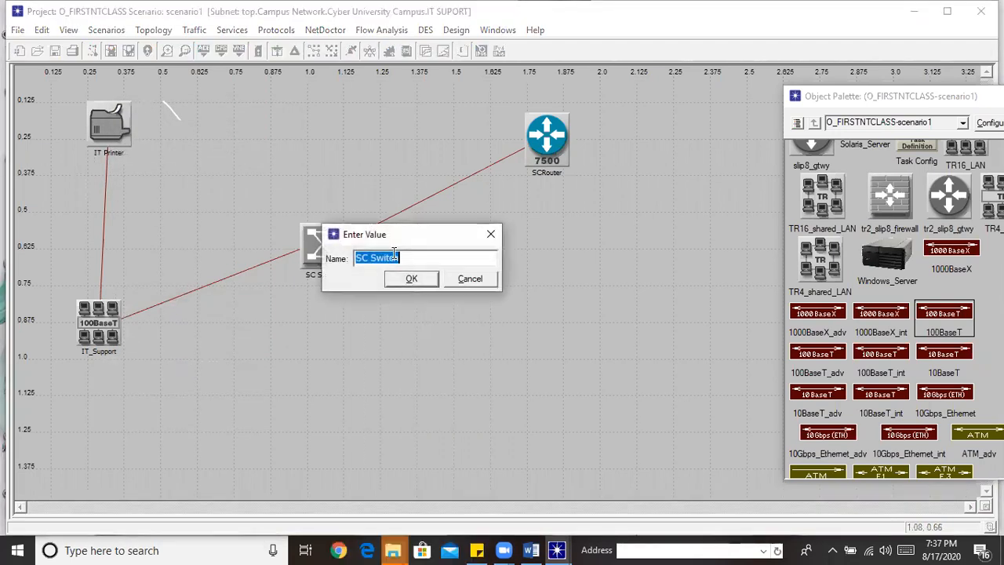
{"action": "type", "text": "IT SWITC"}
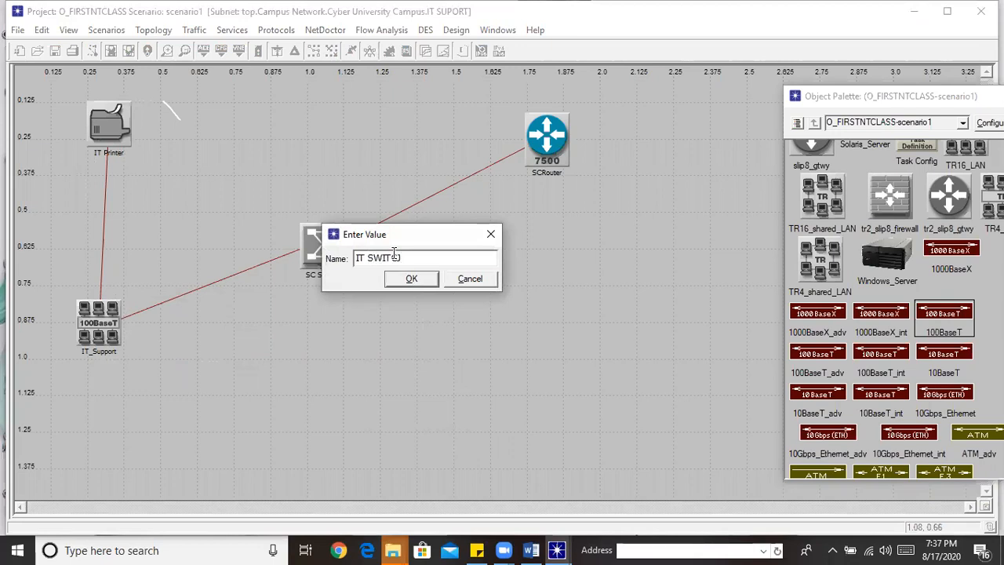
{"action": "type", "text": "H"}
{"action": "left_click", "coordinate": [412, 279]}
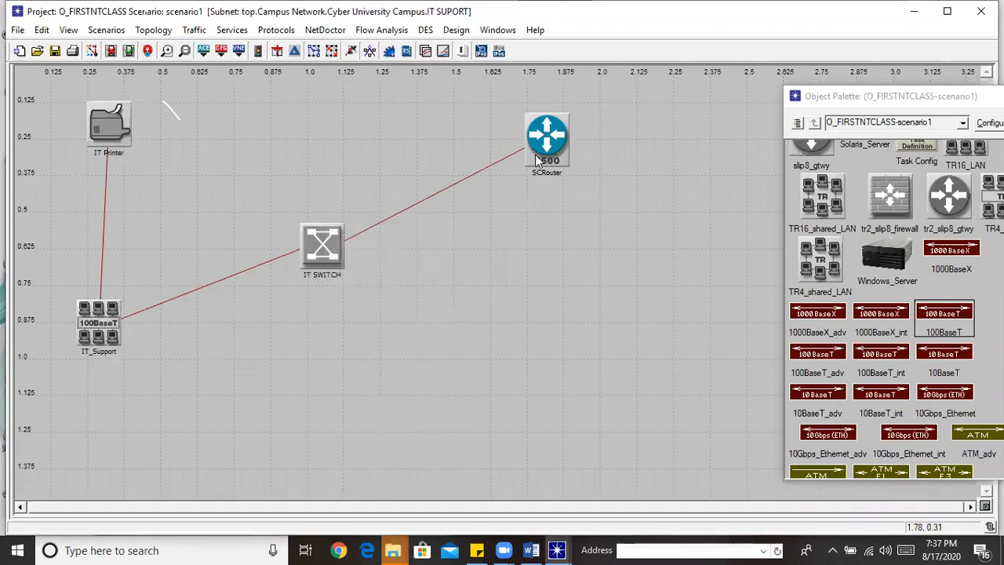
Rename the SCRouter in the IT SUPORT subnet as ITROUTER
{"action": "right_click", "coordinate": [537, 158]}
{"action": "left_click", "coordinate": [578, 179]}
{"action": "type", "text": "ITROUT"}
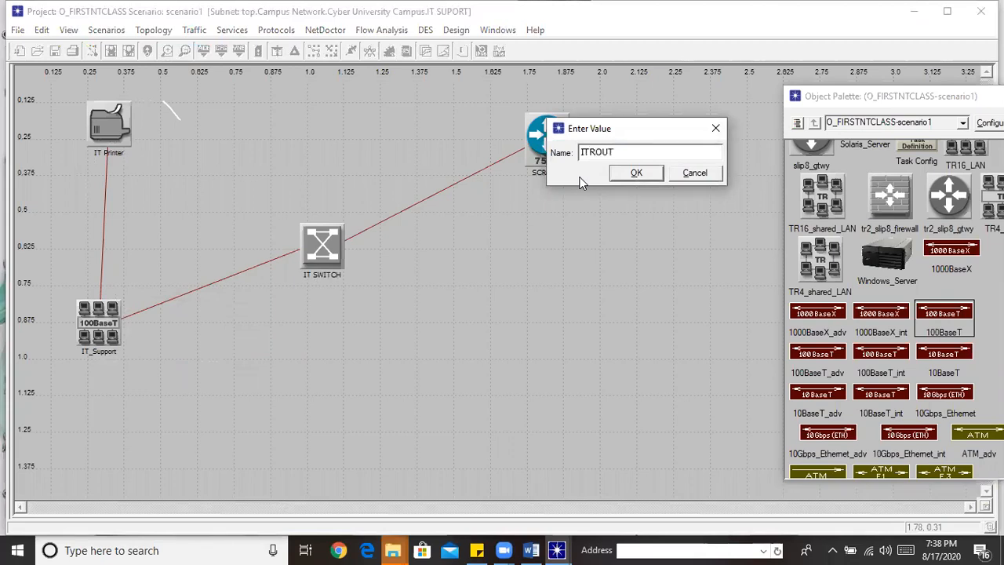
{"action": "type", "text": "RE"}
{"action": "key", "text": "BackSpace"}
{"action": "key", "text": "BackSpace"}
{"action": "type", "text": "ER"}
{"action": "left_click", "coordinate": [637, 173]}
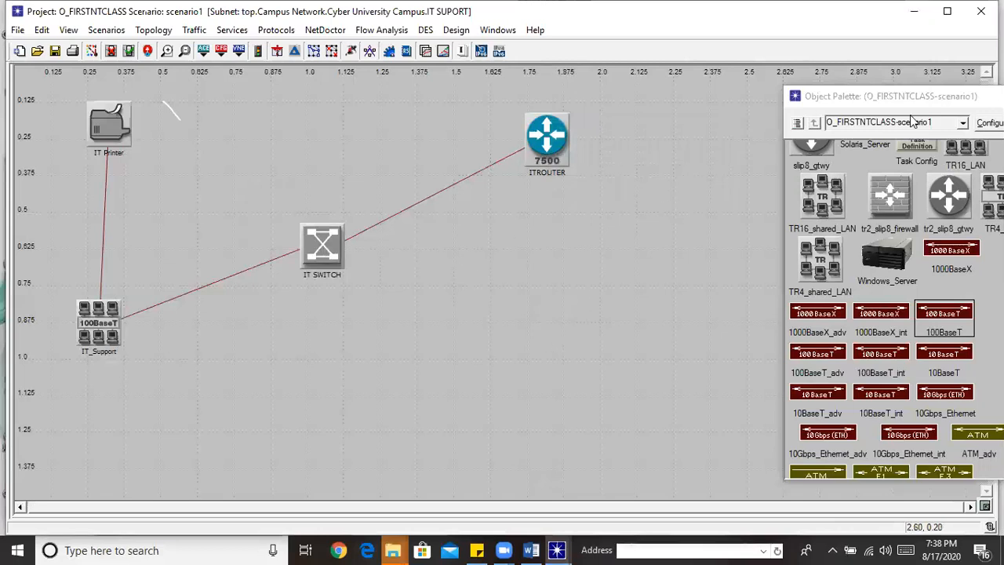
Return to the campus level and line up the School Of Computing, Admin and IT SUPORT subnets at about 12 on the vertical scale
{"action": "left_click", "coordinate": [972, 102]}
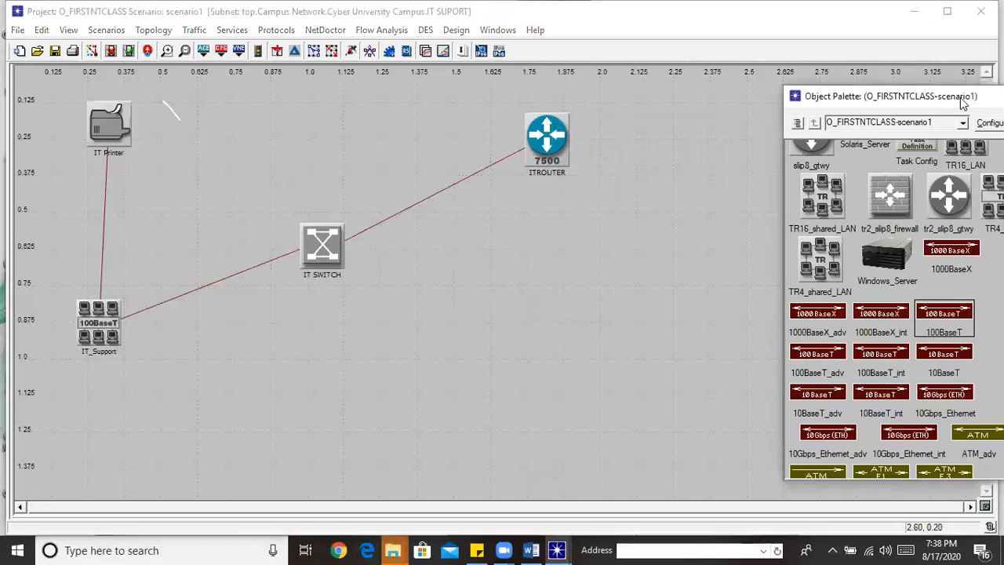
{"action": "left_click_drag", "start_coordinate": [963, 102], "coordinate": [987, 150]}
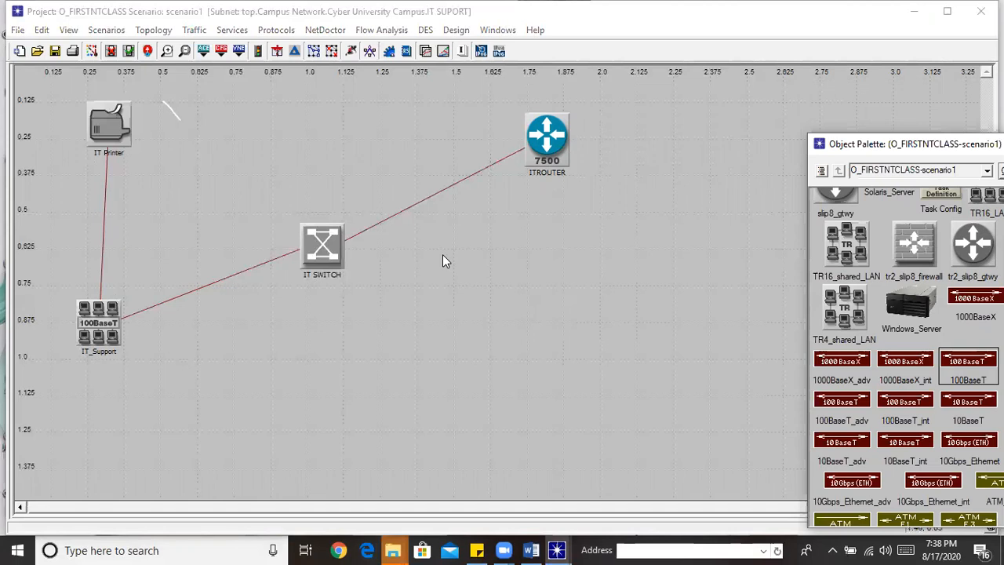
{"action": "left_click", "coordinate": [148, 50]}
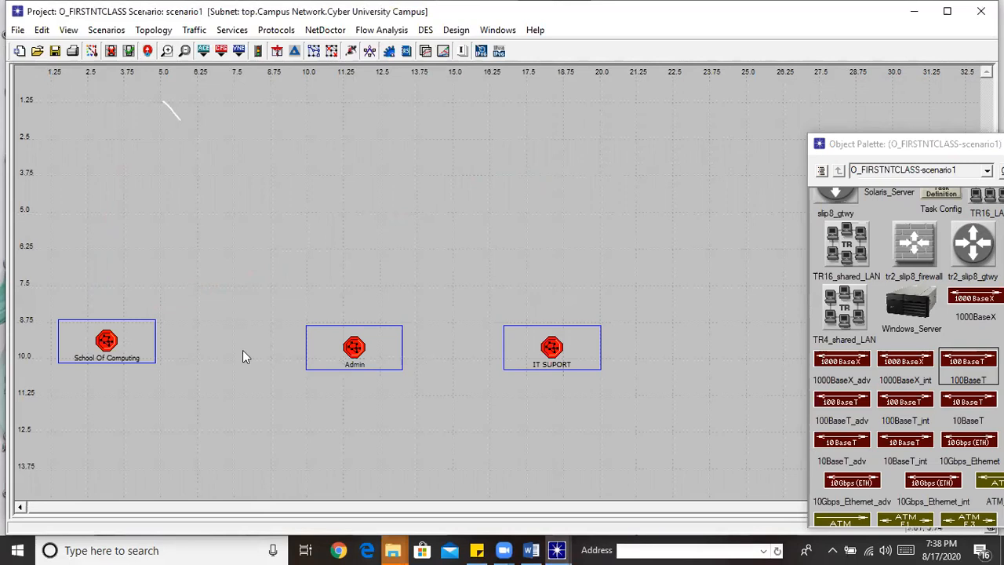
{"action": "left_click_drag", "start_coordinate": [109, 342], "coordinate": [110, 417]}
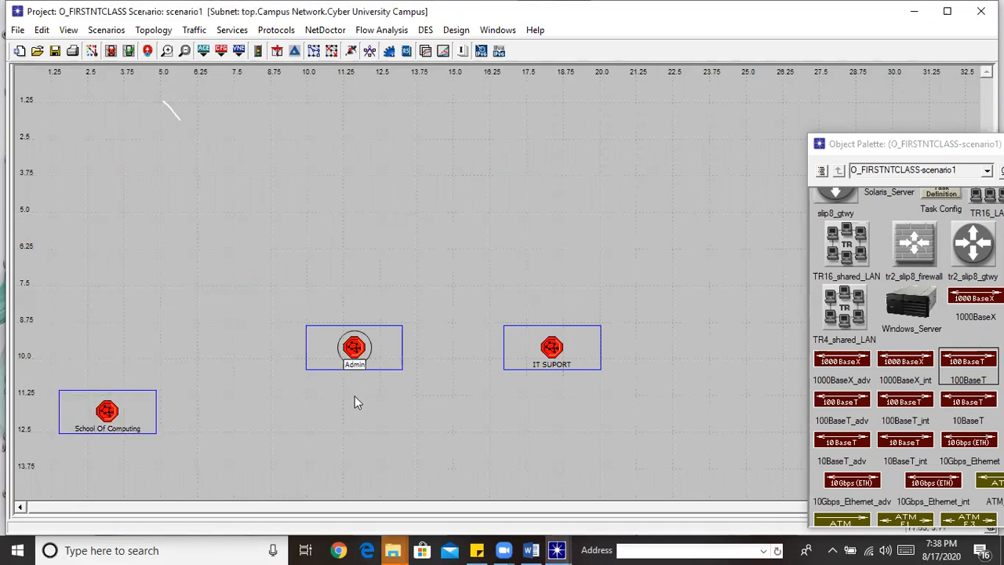
{"action": "left_click_drag", "start_coordinate": [354, 420], "coordinate": [354, 421]}
{"action": "left_click_drag", "start_coordinate": [538, 346], "coordinate": [538, 435]}
{"action": "left_click_drag", "start_coordinate": [519, 346], "coordinate": [527, 431]}
{"action": "left_click_drag", "start_coordinate": [553, 354], "coordinate": [553, 424]}
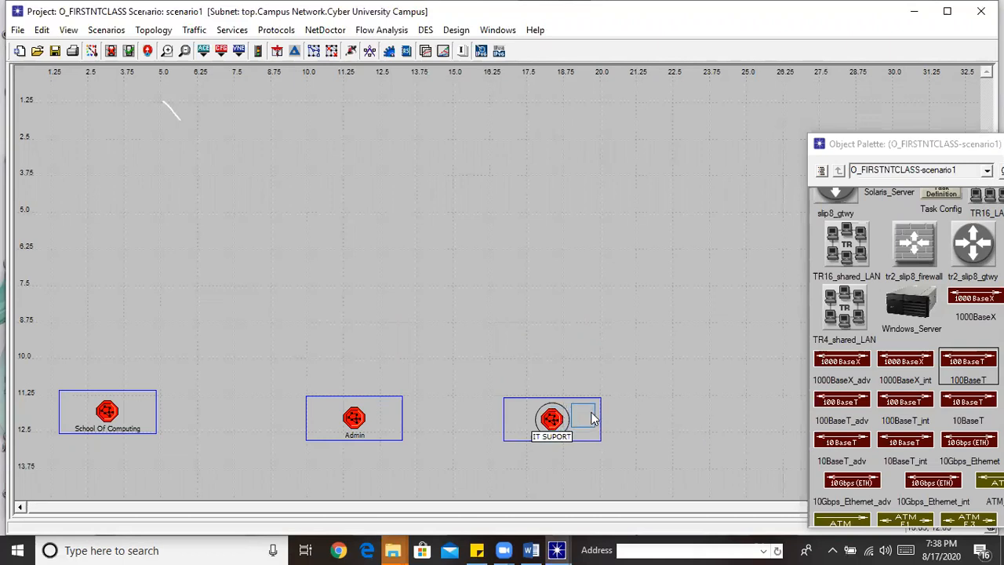
{"action": "left_click_drag", "start_coordinate": [592, 420], "coordinate": [594, 417]}
{"action": "left_click", "coordinate": [632, 337]}
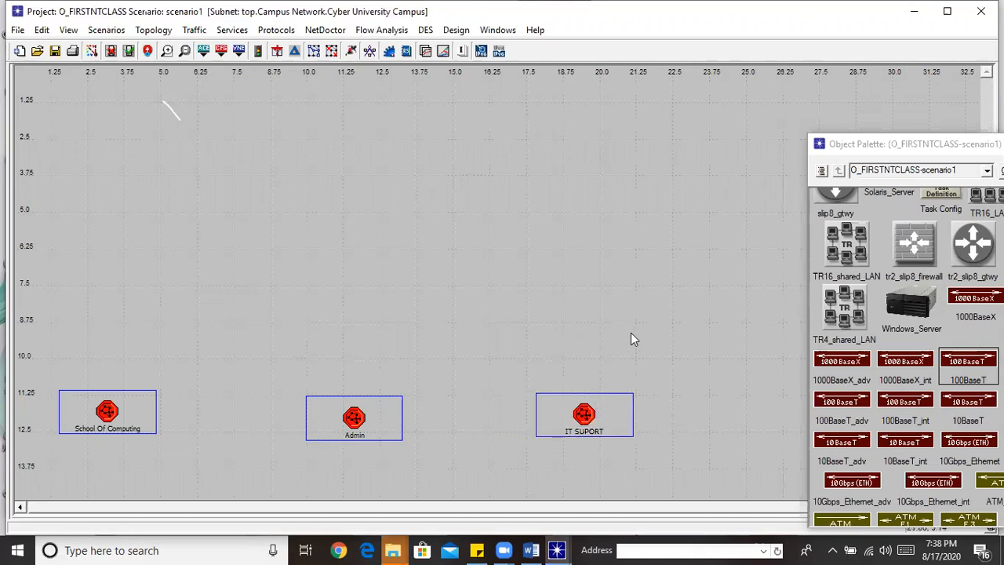
{"action": "left_click", "coordinate": [114, 406]}
{"action": "left_click_drag", "start_coordinate": [112, 413], "coordinate": [110, 418]}
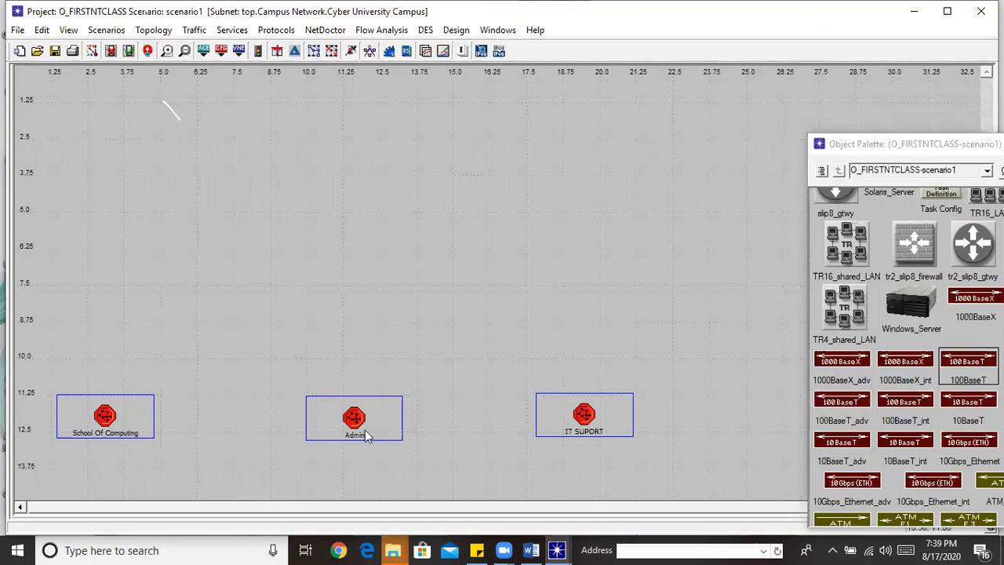
Examine the device layouts inside the School Of Computing and Admin subnets, returning to the campus level after each
{"action": "double_click", "coordinate": [104, 426]}
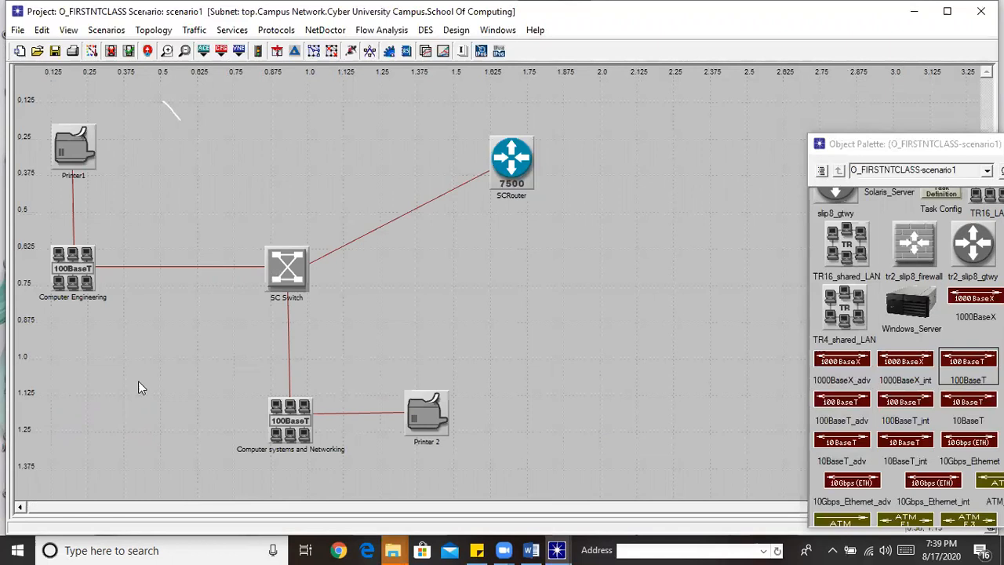
{"action": "left_click", "coordinate": [148, 51]}
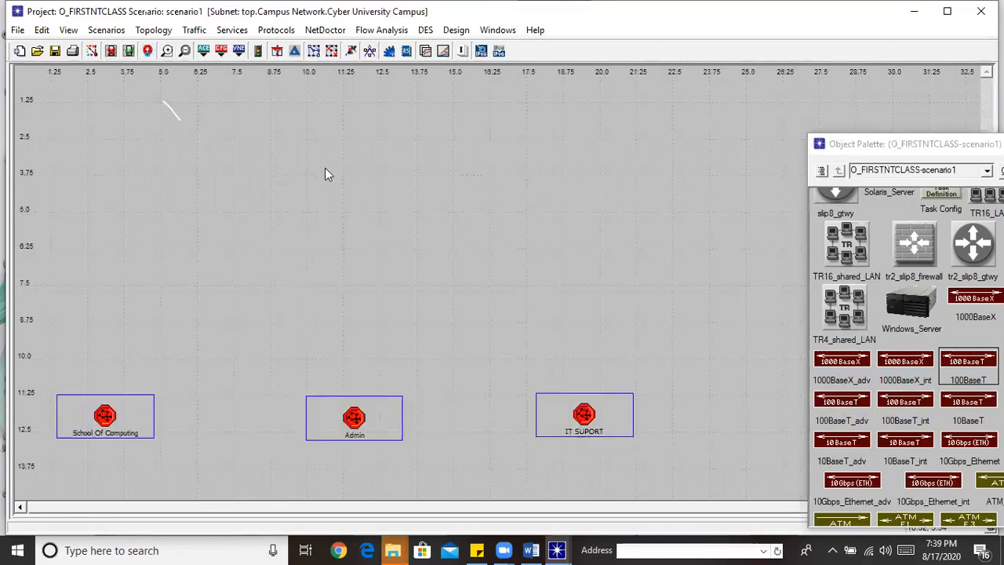
{"action": "double_click", "coordinate": [357, 420]}
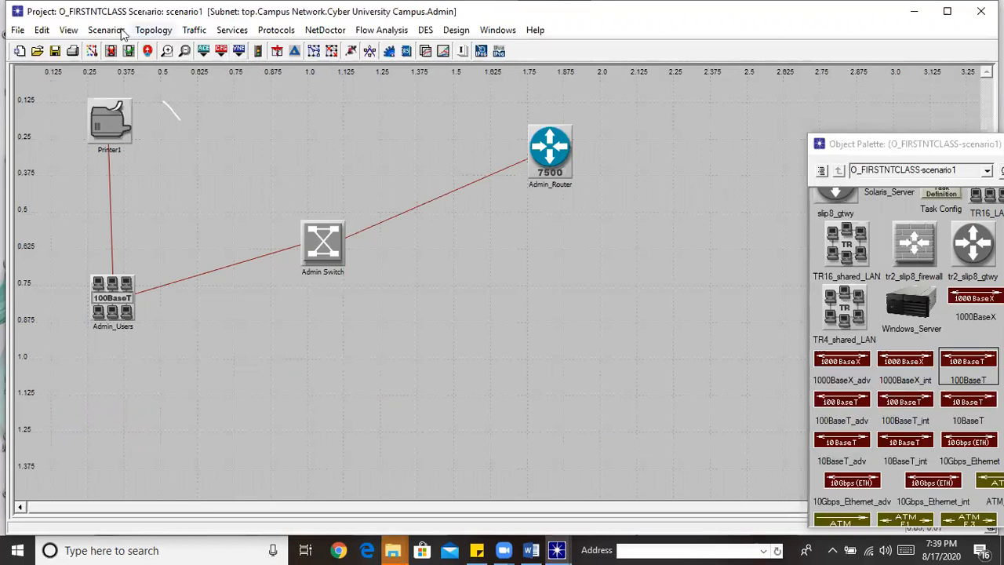
{"action": "left_click", "coordinate": [148, 50]}
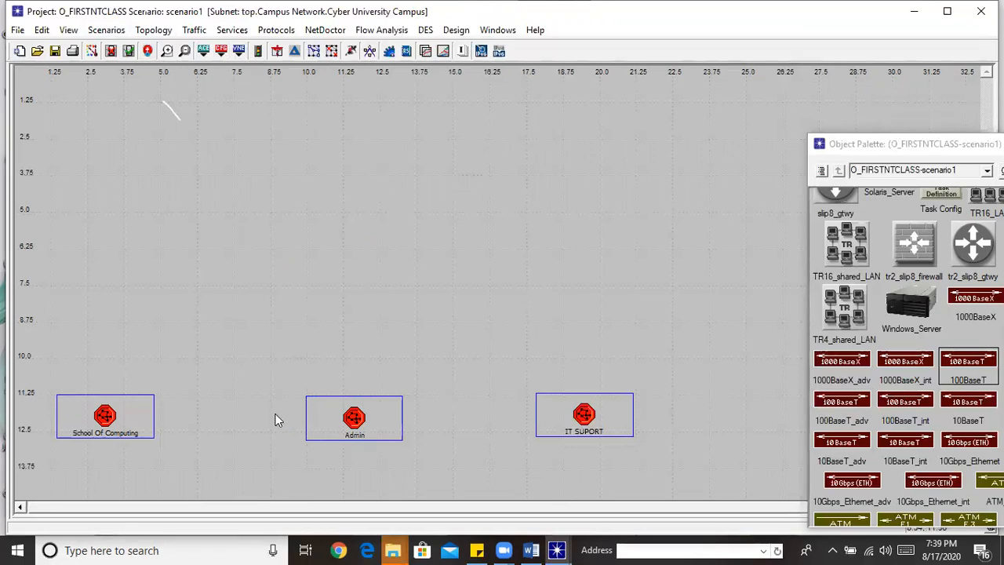
{"action": "double_click", "coordinate": [107, 416]}
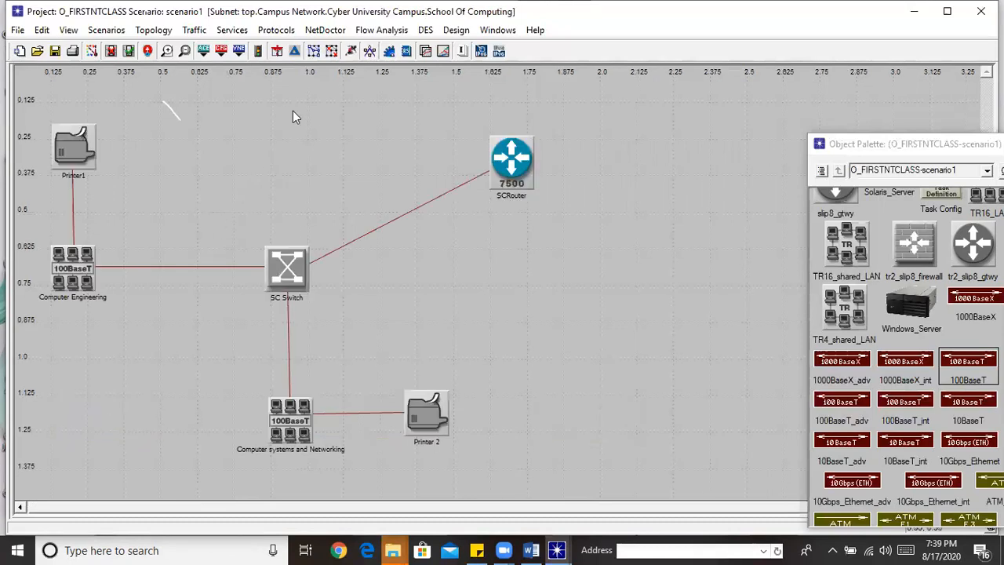
{"action": "left_click", "coordinate": [166, 51]}
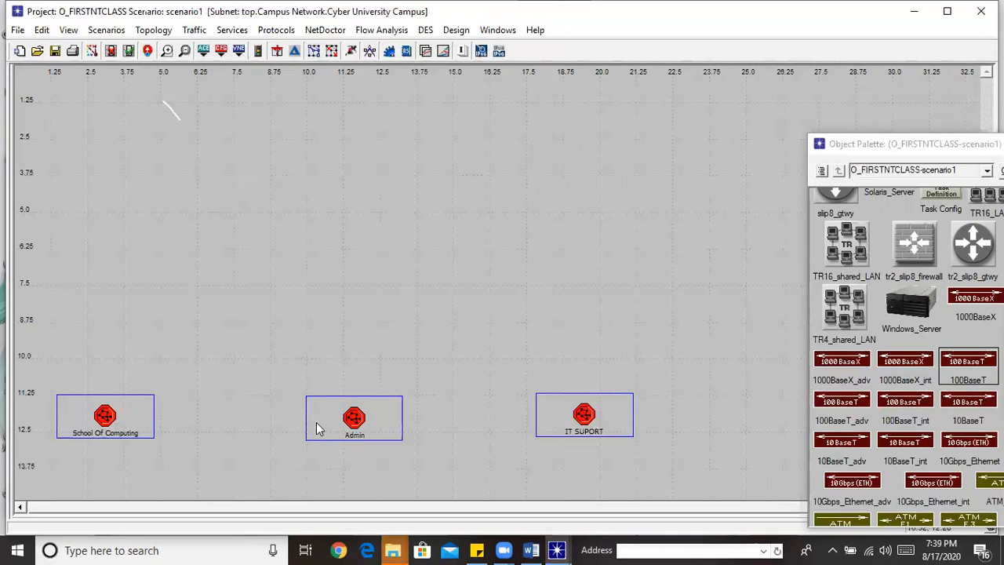
{"action": "double_click", "coordinate": [108, 417]}
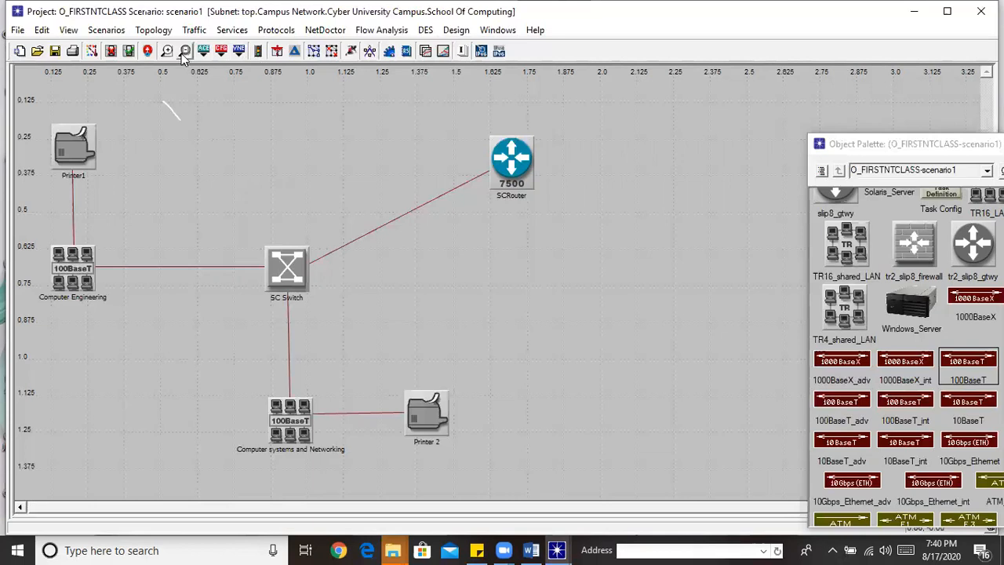
{"action": "left_click", "coordinate": [149, 53]}
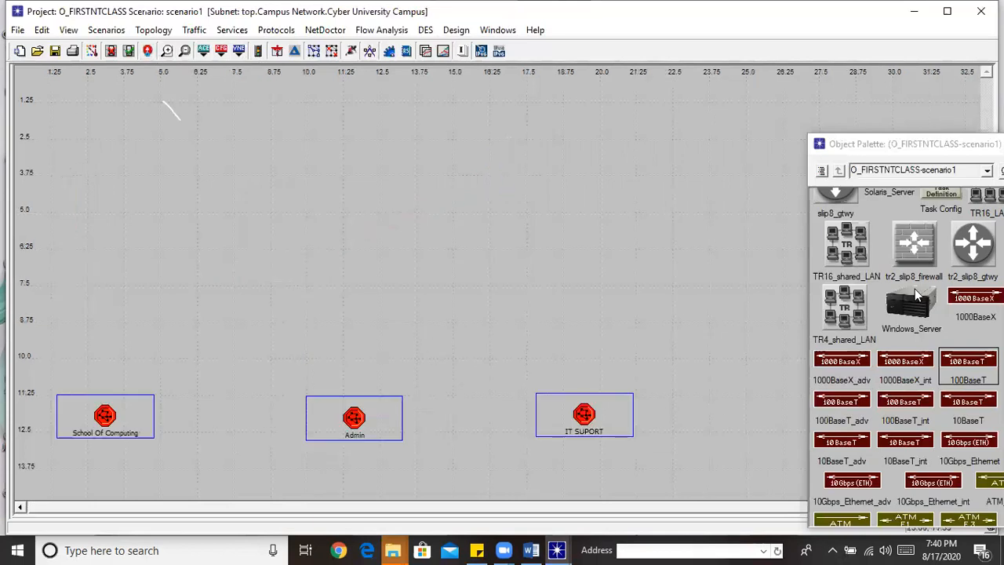
{"action": "left_click_drag", "start_coordinate": [922, 143], "coordinate": [794, 90]}
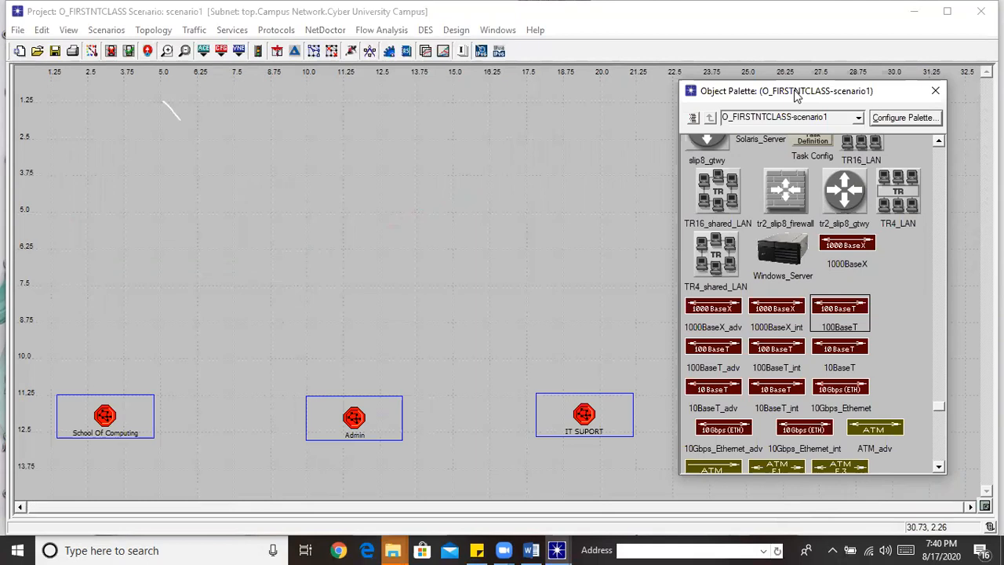
{"action": "double_click", "coordinate": [100, 419]}
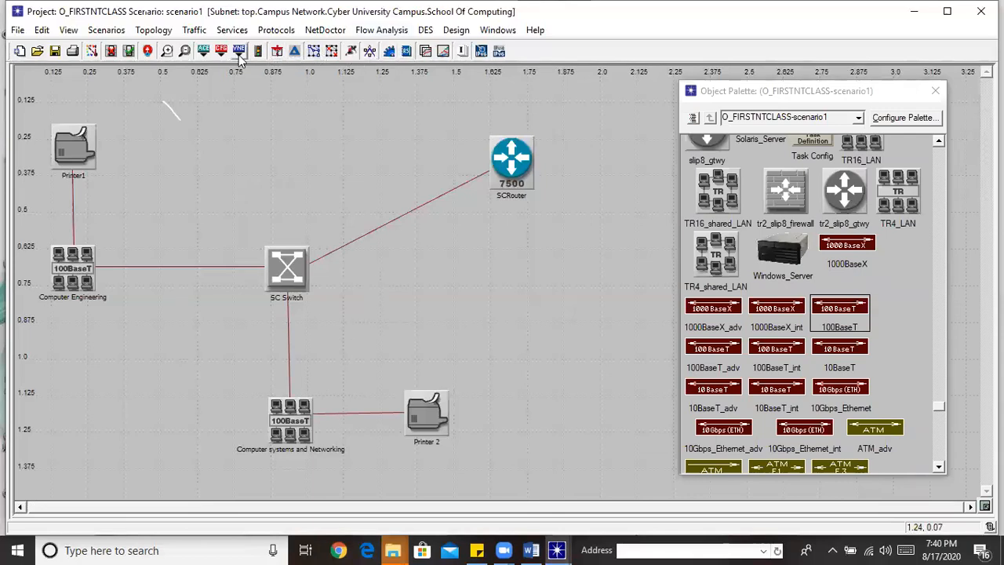
{"action": "left_click", "coordinate": [148, 51]}
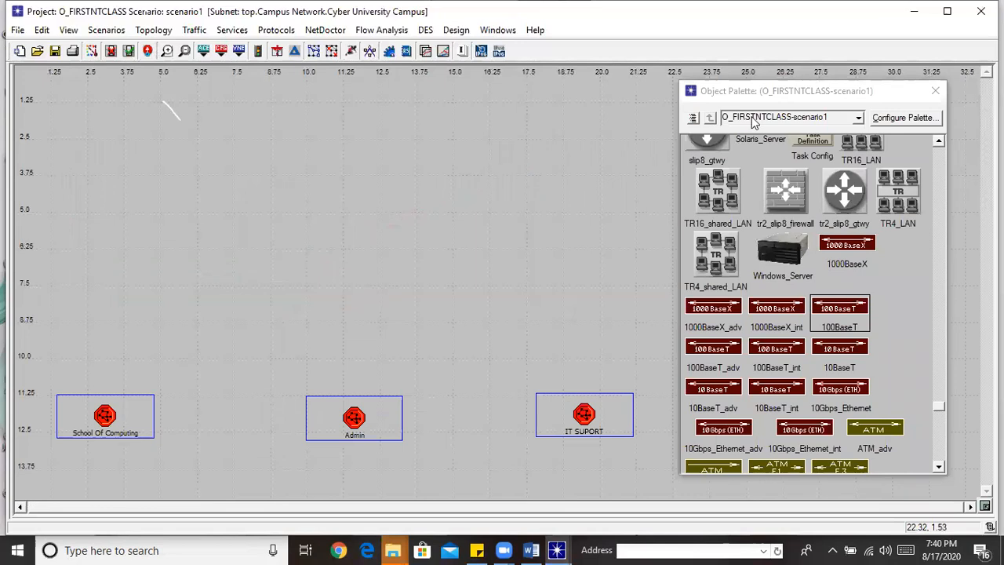
Place an ethernet16_switch above the Admin subnet at about 11.6 horizontally and 7 vertically
{"action": "left_click", "coordinate": [891, 93]}
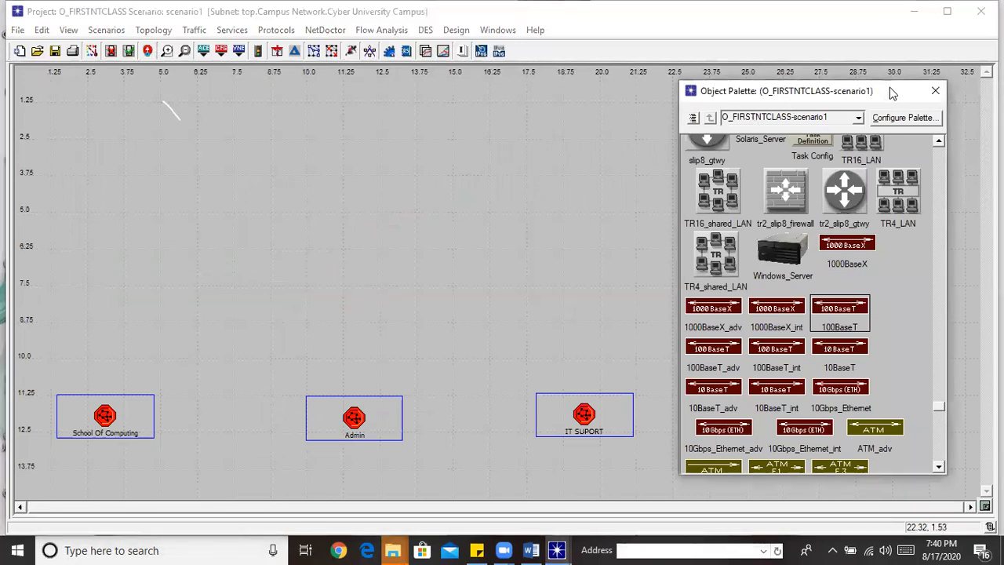
{"action": "left_click_drag", "start_coordinate": [891, 93], "coordinate": [927, 93]}
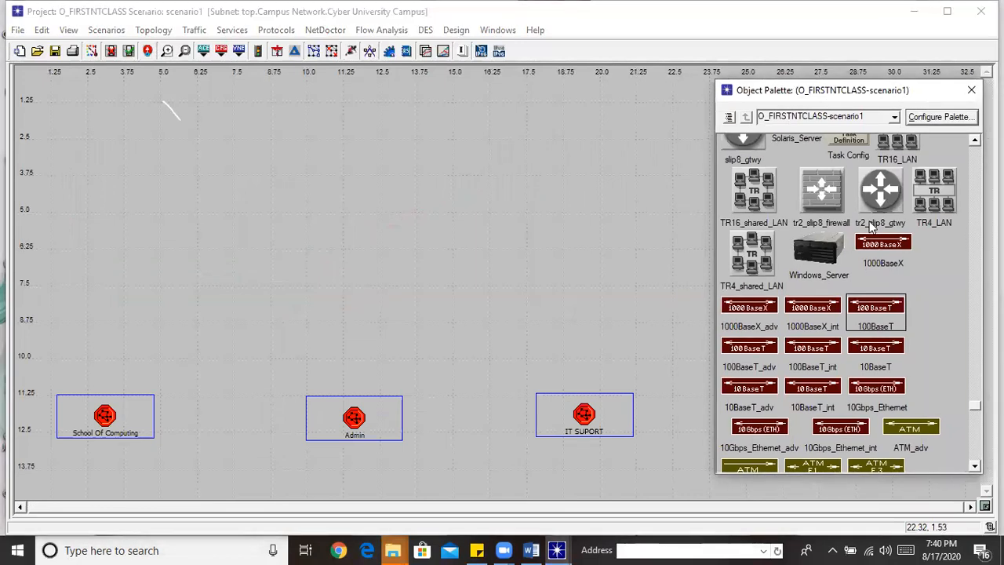
{"action": "left_click_drag", "start_coordinate": [973, 404], "coordinate": [975, 224]}
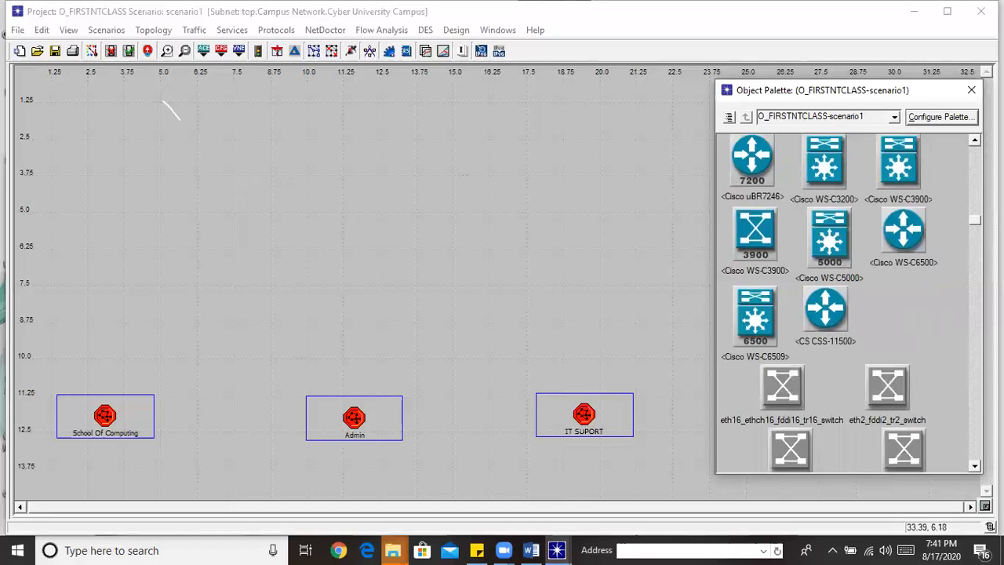
{"action": "left_click", "coordinate": [976, 239]}
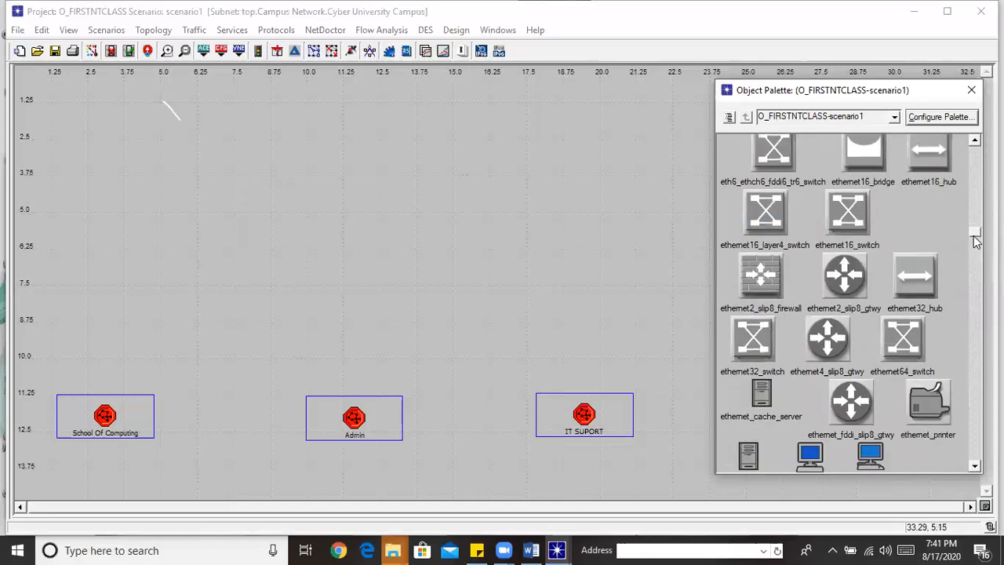
{"action": "scroll", "coordinate": [975, 240], "scroll_direction": "up", "scroll_amount": 1}
{"action": "left_click", "coordinate": [847, 259]}
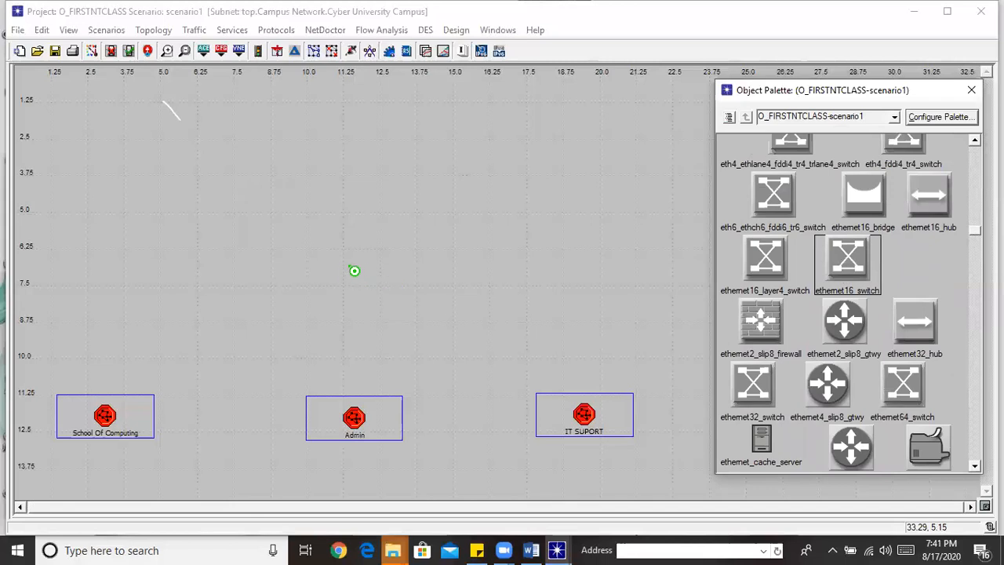
{"action": "left_click", "coordinate": [354, 267]}
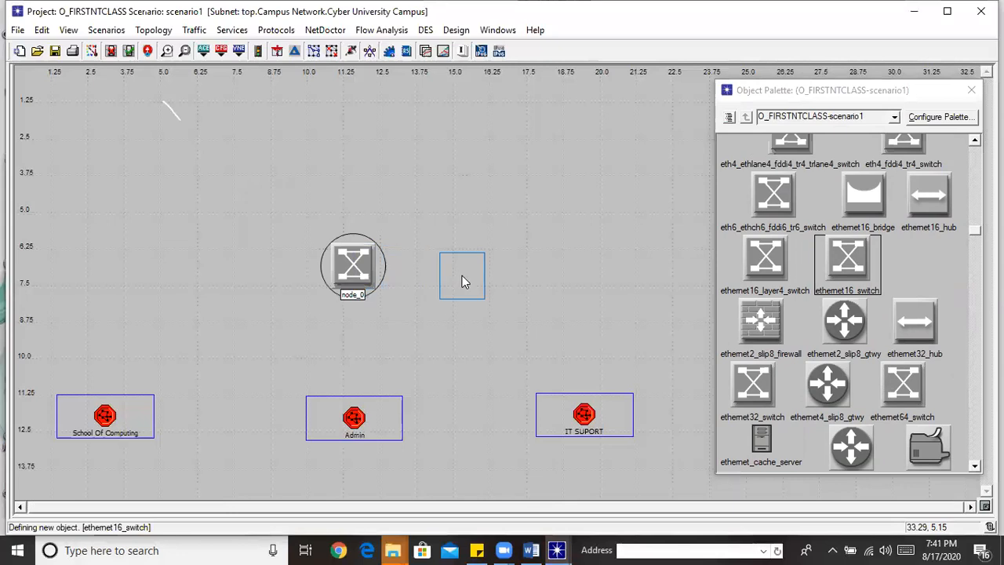
Name the new switch above the Admin subnet Core Switch
{"action": "right_click", "coordinate": [361, 293]}
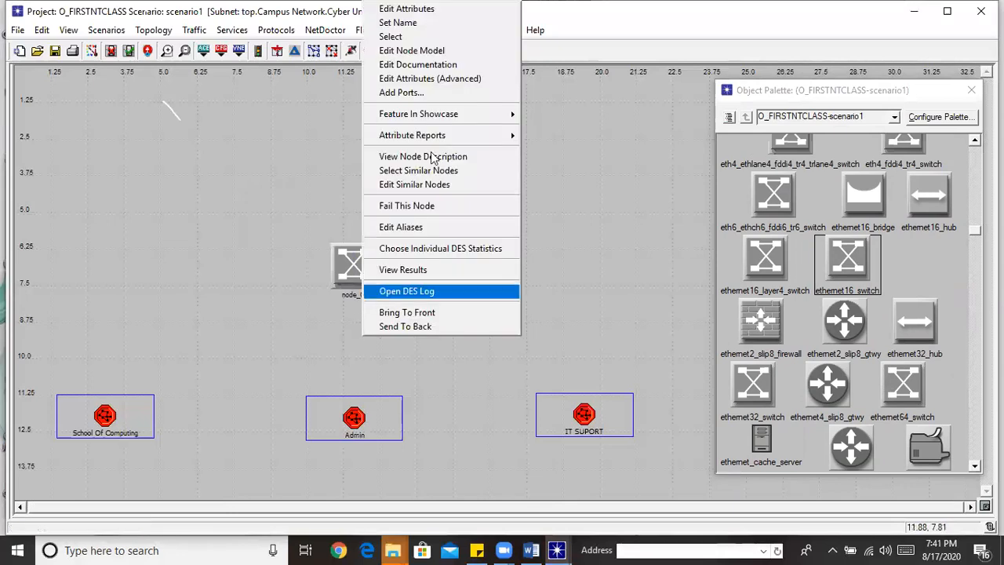
{"action": "left_click", "coordinate": [403, 22]}
{"action": "type", "text": "C"}
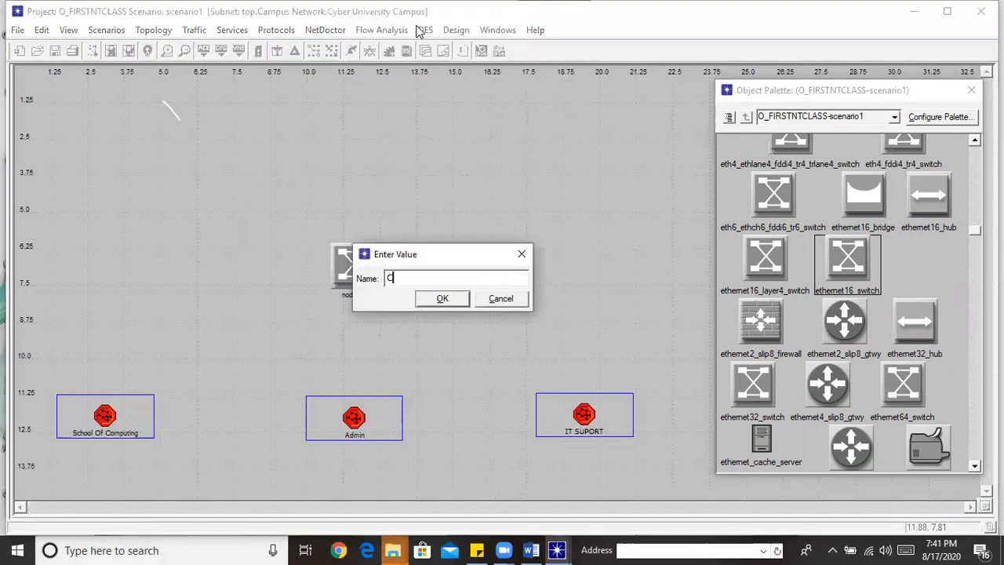
{"action": "type", "text": "ore Switch"}
{"action": "left_click", "coordinate": [443, 299]}
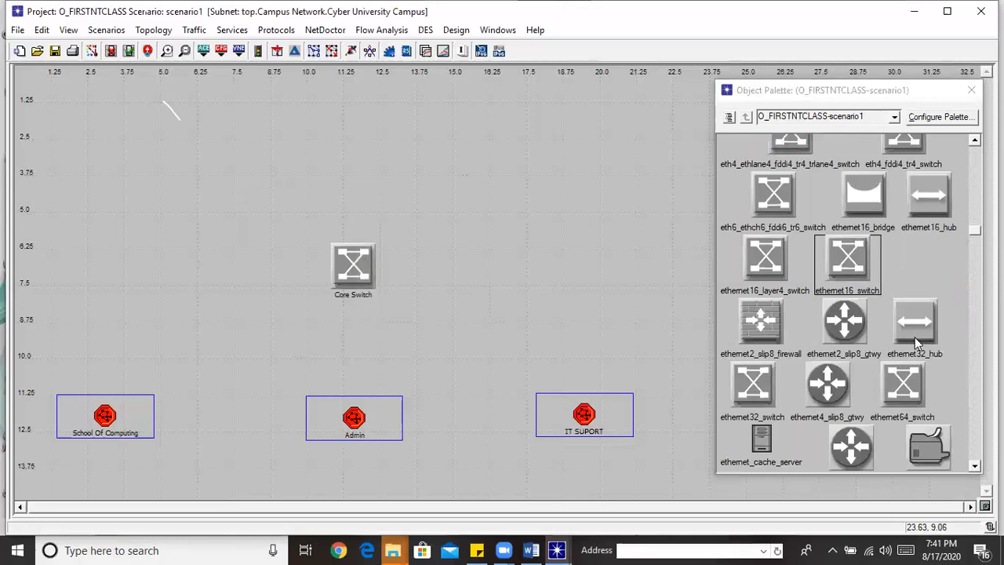
Connect the Core Switch to the School Of Computing subnet with a 100BaseT link ending at School Of Computing.SCRouter
{"action": "scroll", "coordinate": [969, 227], "scroll_direction": "down", "scroll_amount": 10}
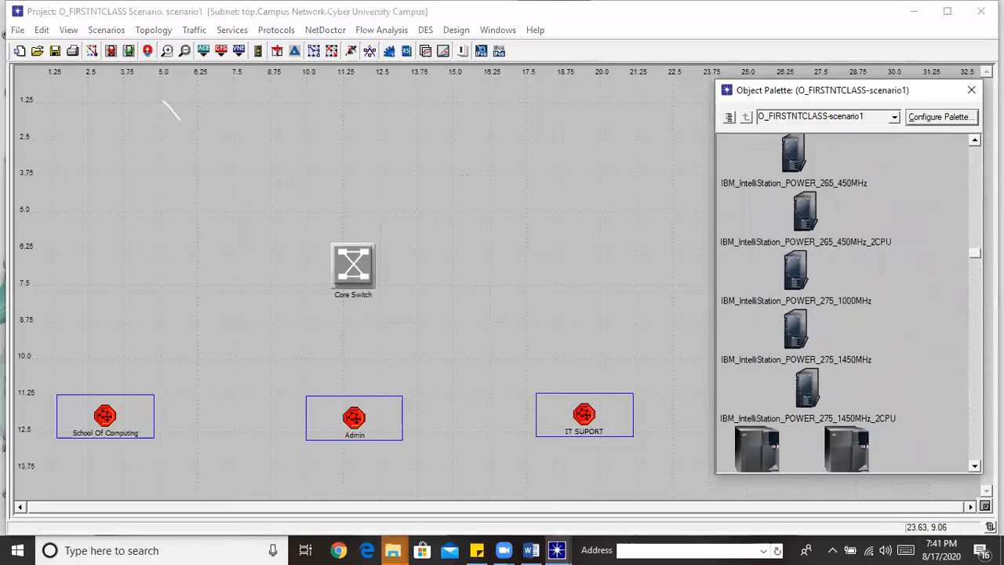
{"action": "scroll", "coordinate": [847, 305], "scroll_direction": "down", "scroll_amount": 10}
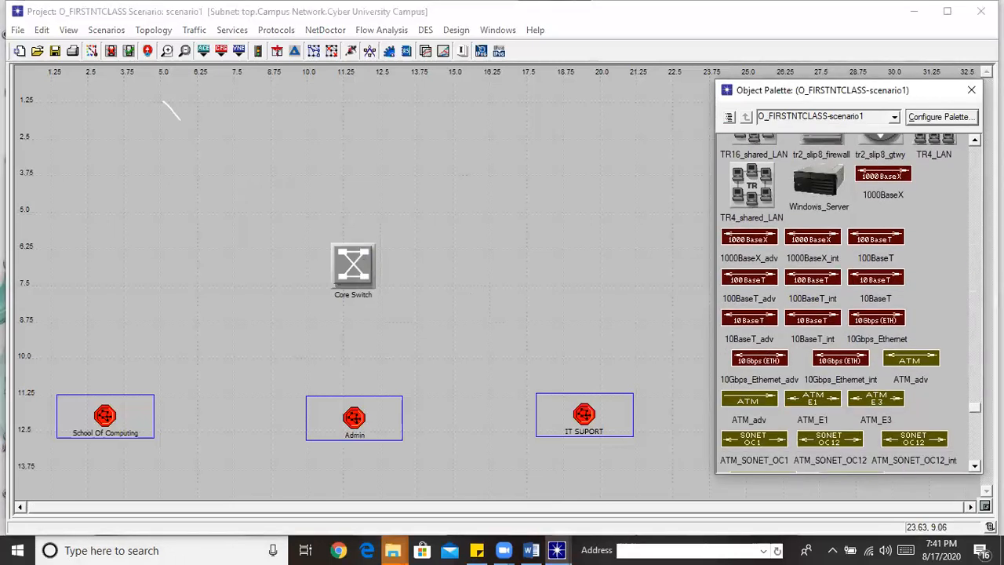
{"action": "left_click", "coordinate": [869, 237]}
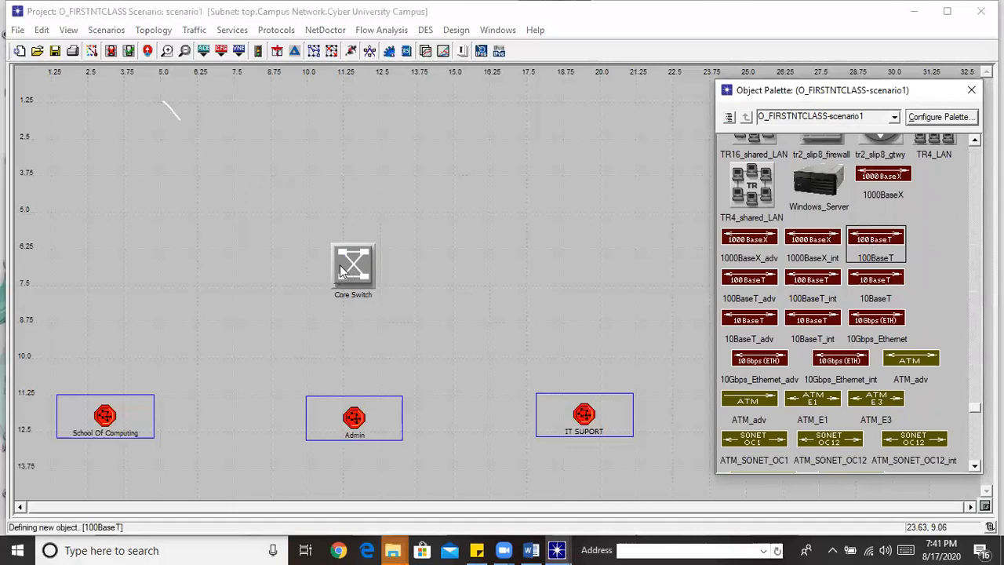
{"action": "left_click", "coordinate": [350, 265]}
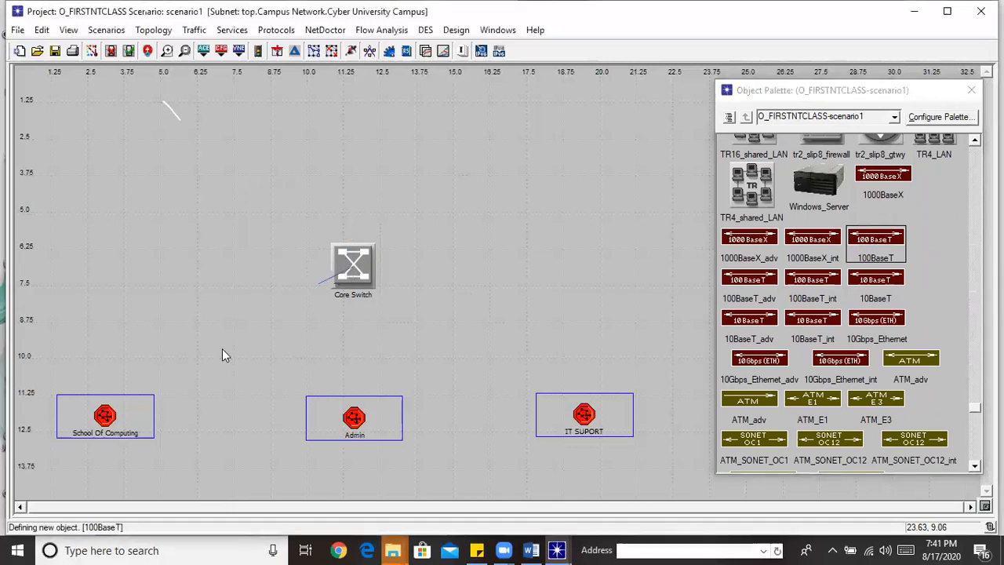
{"action": "left_click", "coordinate": [104, 416]}
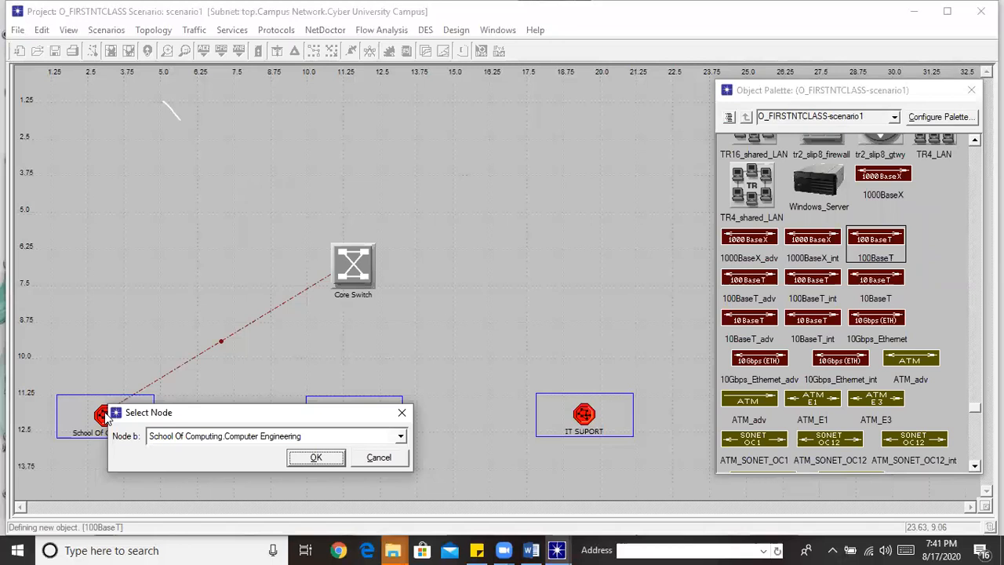
{"action": "left_click", "coordinate": [399, 439]}
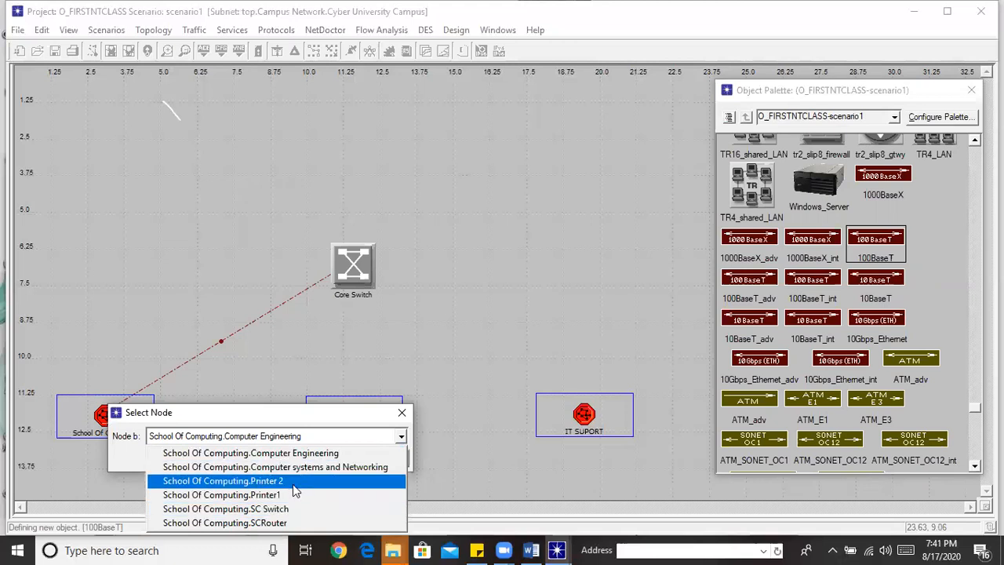
{"action": "left_click", "coordinate": [252, 522]}
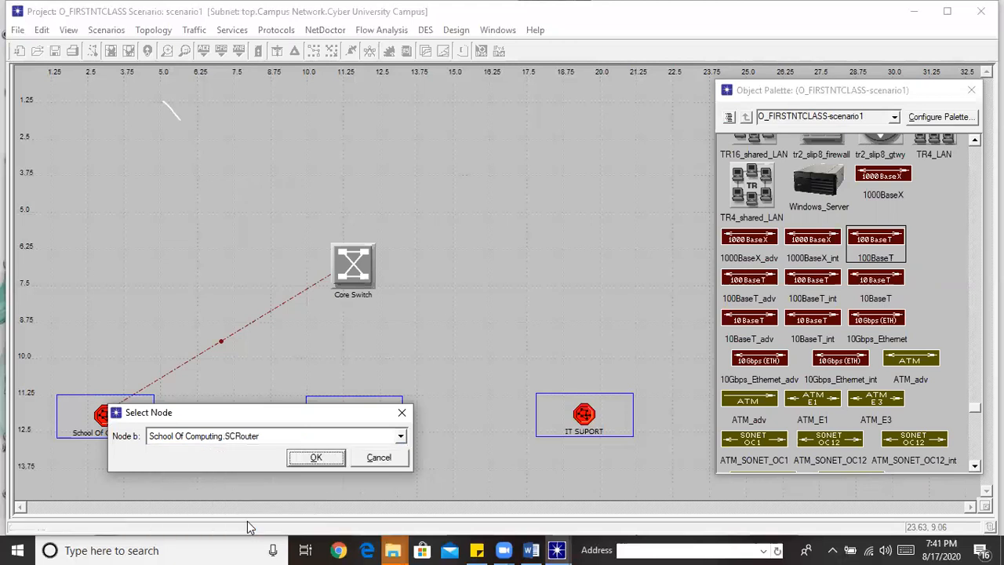
{"action": "left_click", "coordinate": [314, 458]}
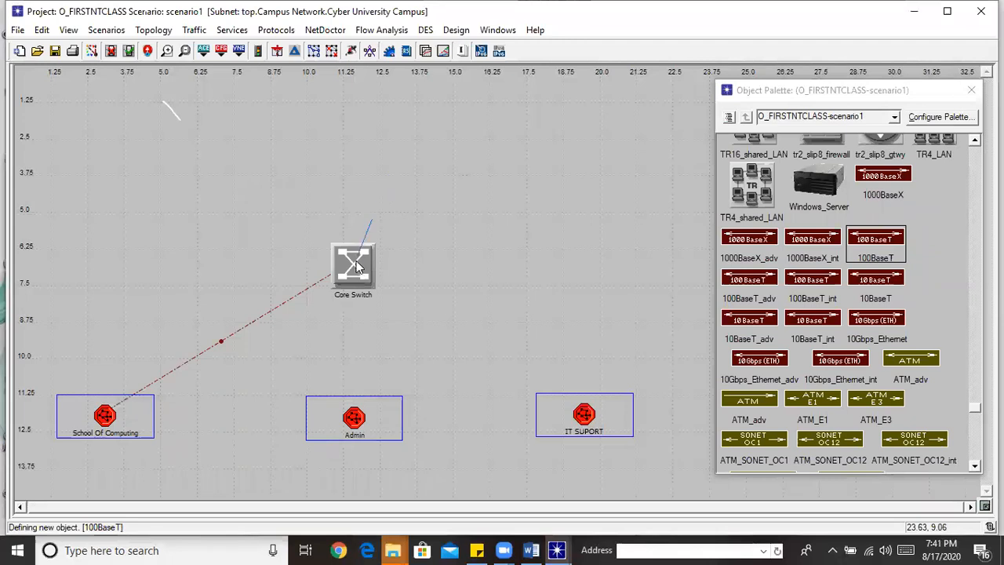
Connect the Core Switch to the Admin subnet with a 100BaseT link ending at Admin.Admin_Router
{"action": "left_click", "coordinate": [360, 404]}
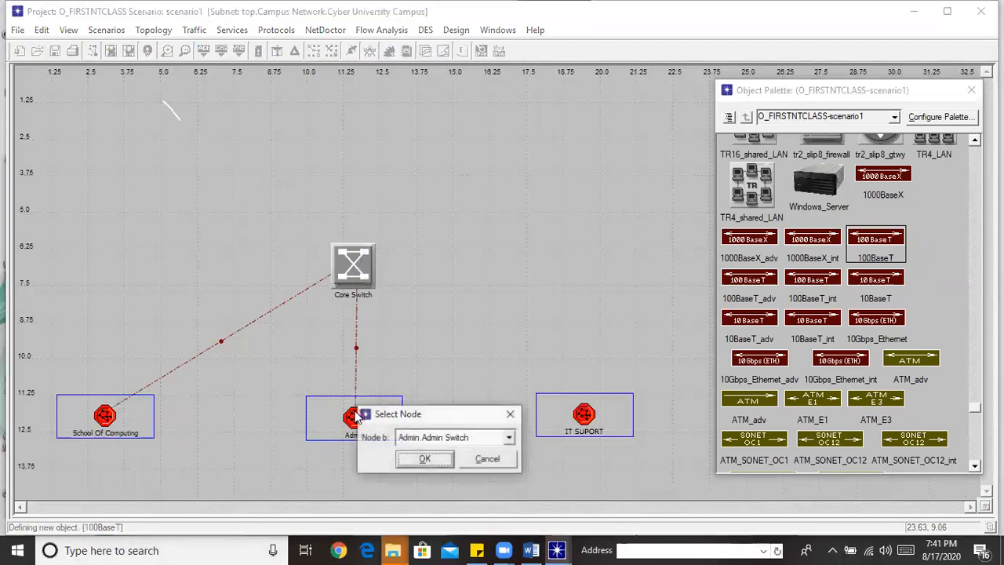
{"action": "left_click", "coordinate": [509, 438]}
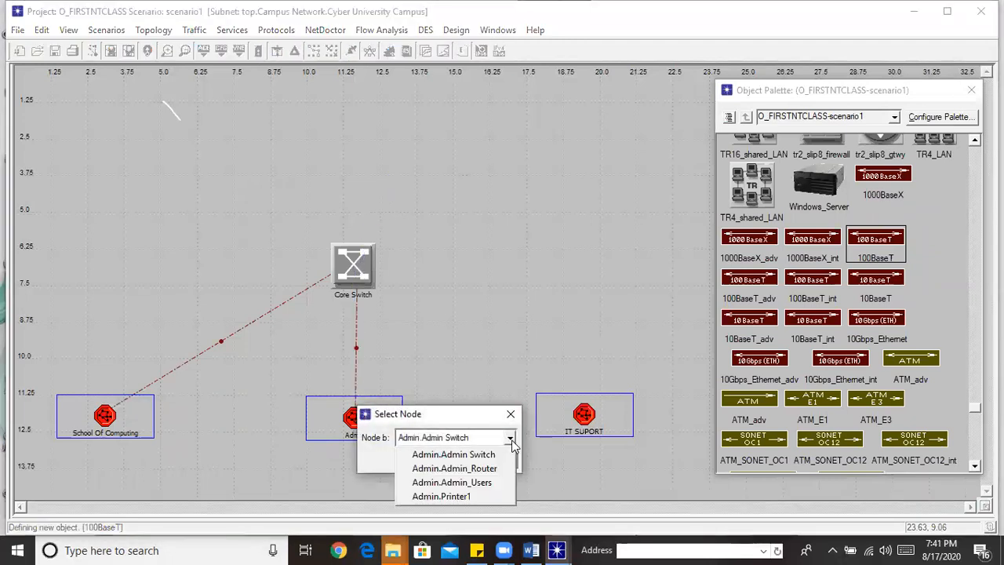
{"action": "left_click", "coordinate": [448, 469]}
{"action": "left_click", "coordinate": [445, 464]}
Link the Core Switch to IT SUPORT.ITROUTER with 100BaseT and move the switch to about 12 horizontally and 6.4 vertically
{"action": "left_click", "coordinate": [360, 279]}
{"action": "left_click", "coordinate": [602, 428]}
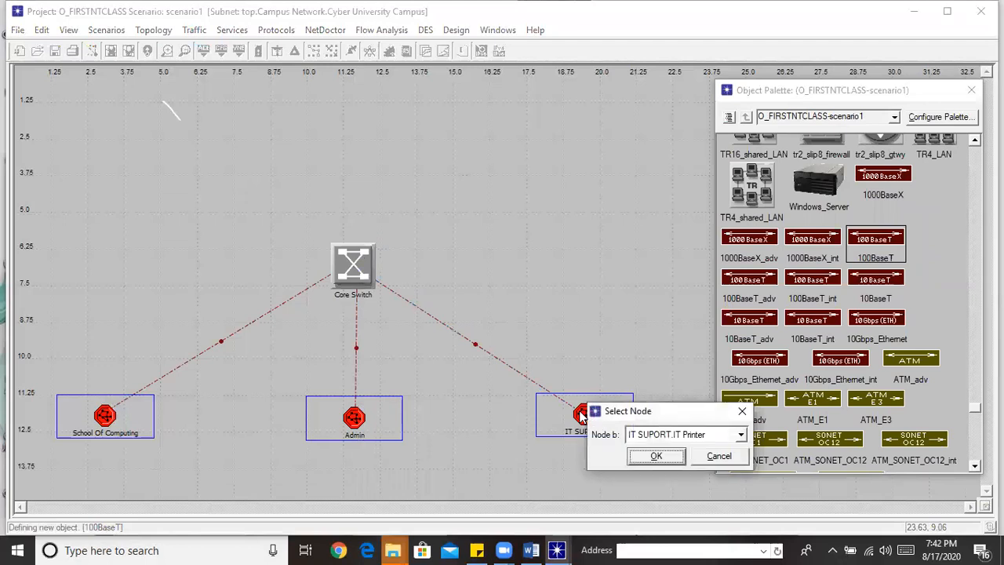
{"action": "left_click", "coordinate": [739, 436]}
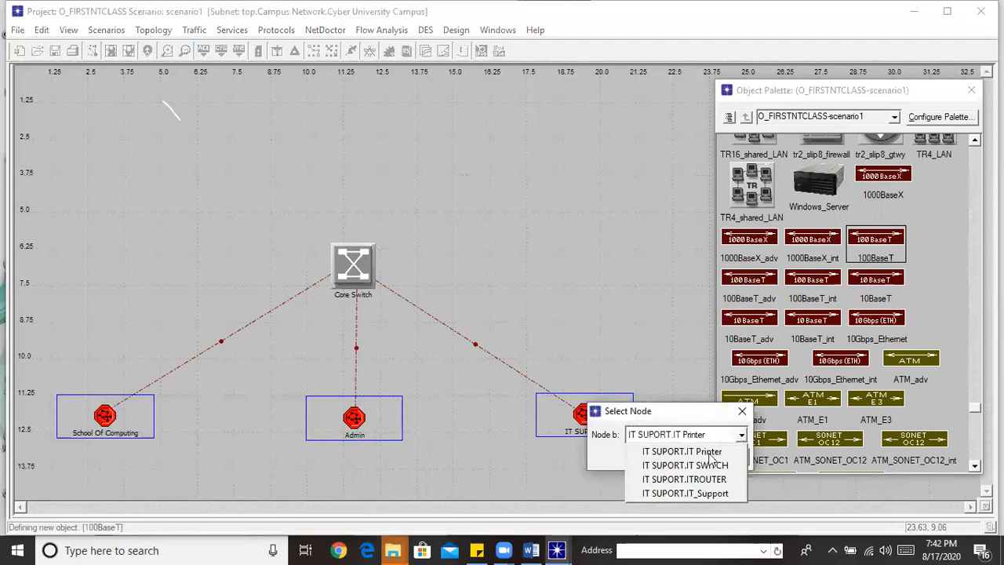
{"action": "left_click", "coordinate": [693, 480]}
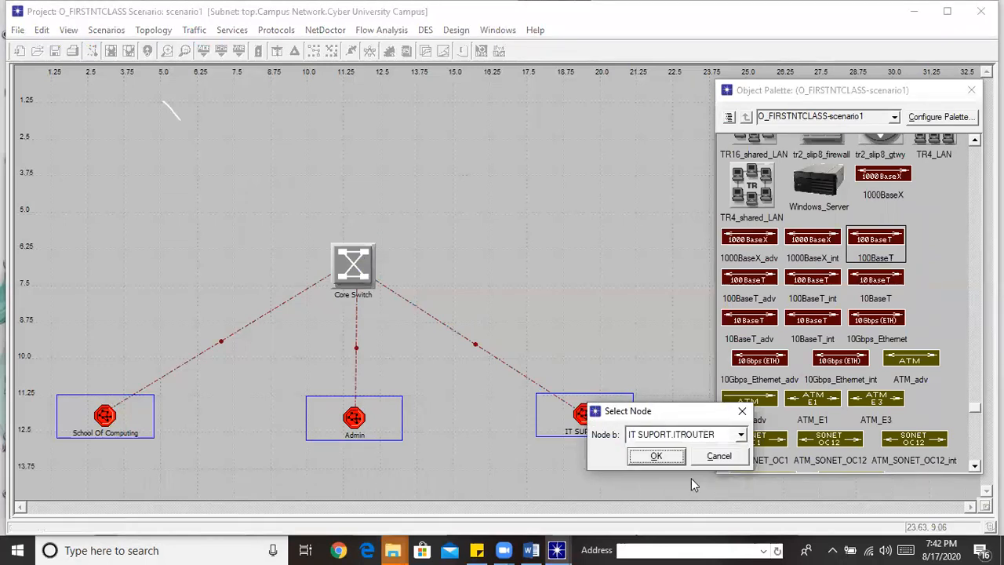
{"action": "left_click", "coordinate": [652, 457]}
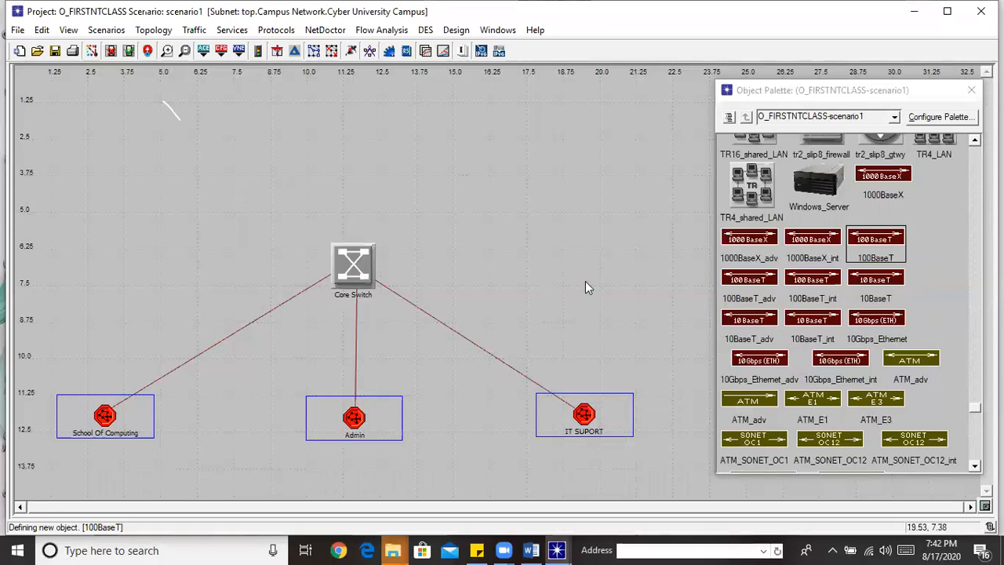
{"action": "left_click_drag", "start_coordinate": [377, 246], "coordinate": [378, 245]}
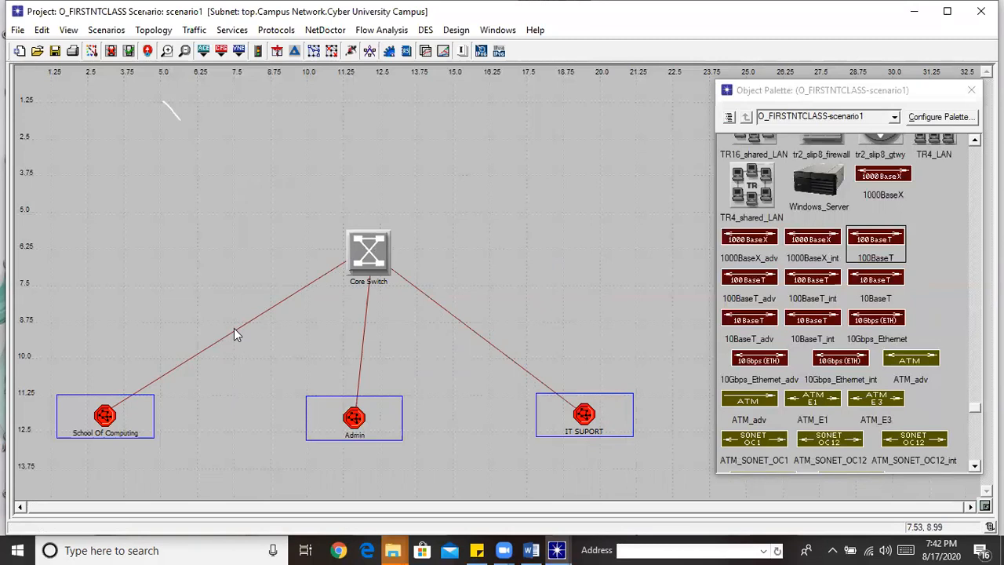
Inside School Of Computing, move SCRouter to about 1.72 horizontally and 0.63 vertically, nudge Printer 2 slightly lower, and return to the campus level
{"action": "mouse_move", "coordinate": [234, 328]}
{"action": "double_click", "coordinate": [101, 416]}
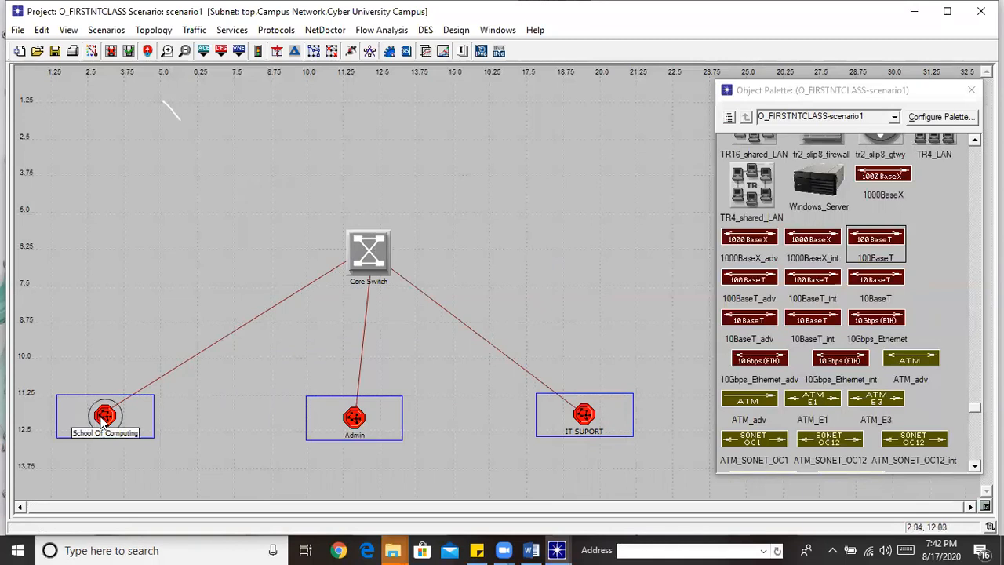
{"action": "left_click", "coordinate": [148, 51]}
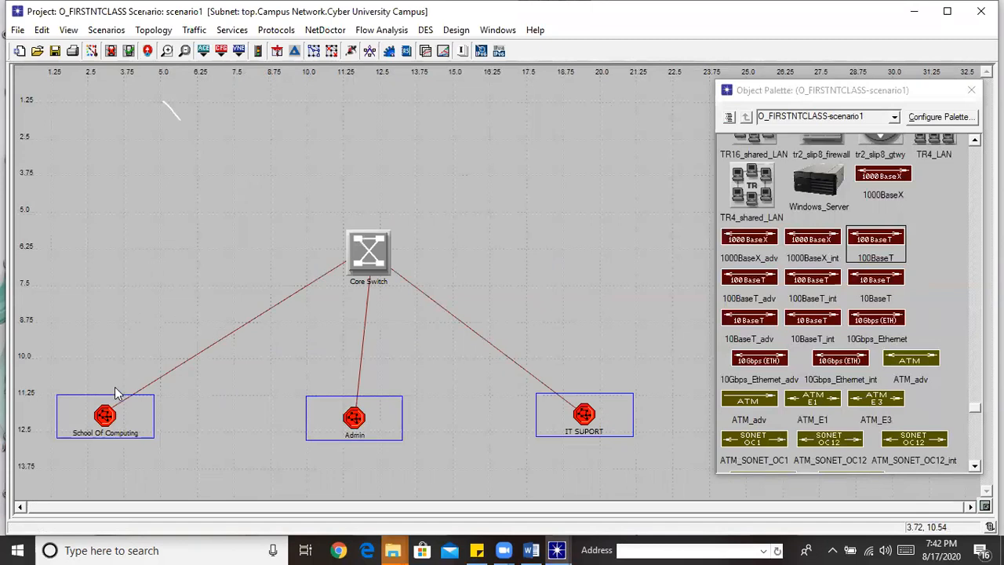
{"action": "double_click", "coordinate": [103, 414]}
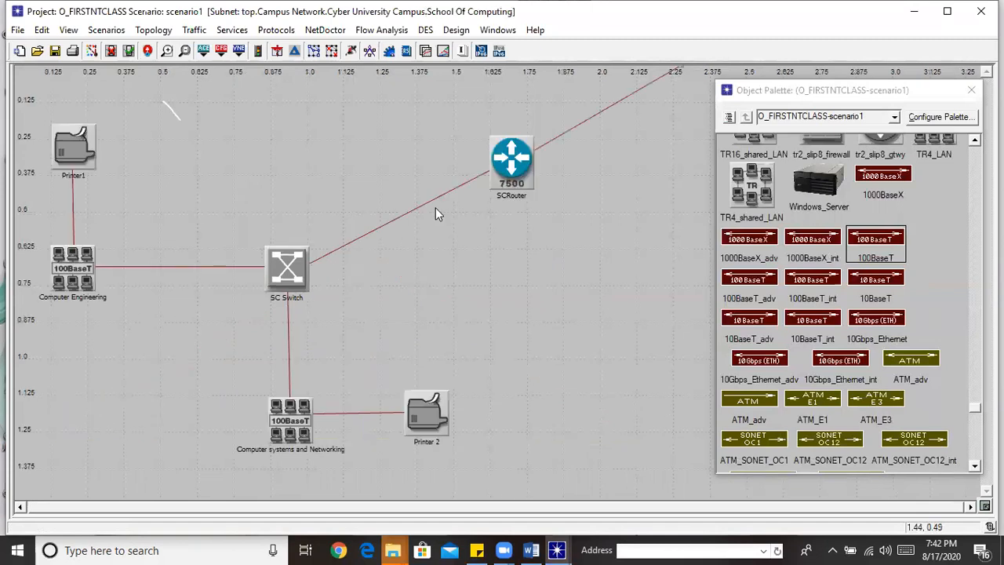
{"action": "left_click_drag", "start_coordinate": [529, 159], "coordinate": [527, 265]}
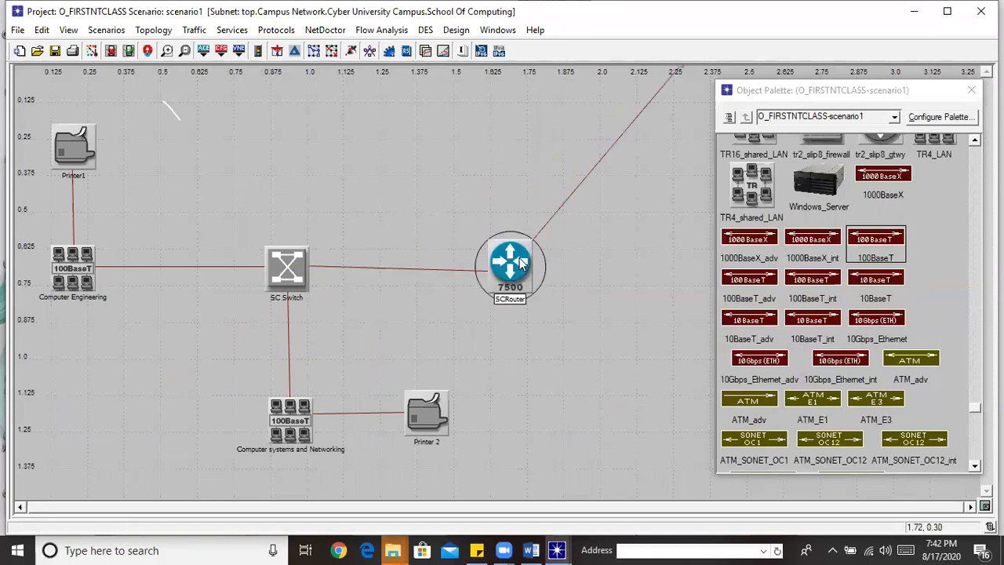
{"action": "left_click_drag", "start_coordinate": [920, 99], "coordinate": [965, 128]}
{"action": "left_click_drag", "start_coordinate": [419, 398], "coordinate": [424, 408]}
{"action": "left_click_drag", "start_coordinate": [527, 276], "coordinate": [537, 260]}
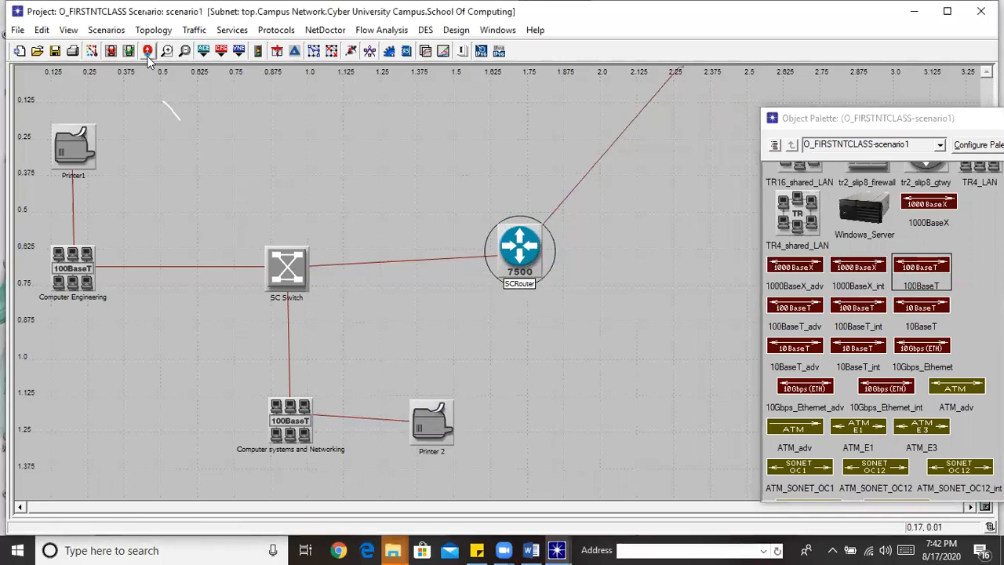
{"action": "left_click", "coordinate": [148, 52]}
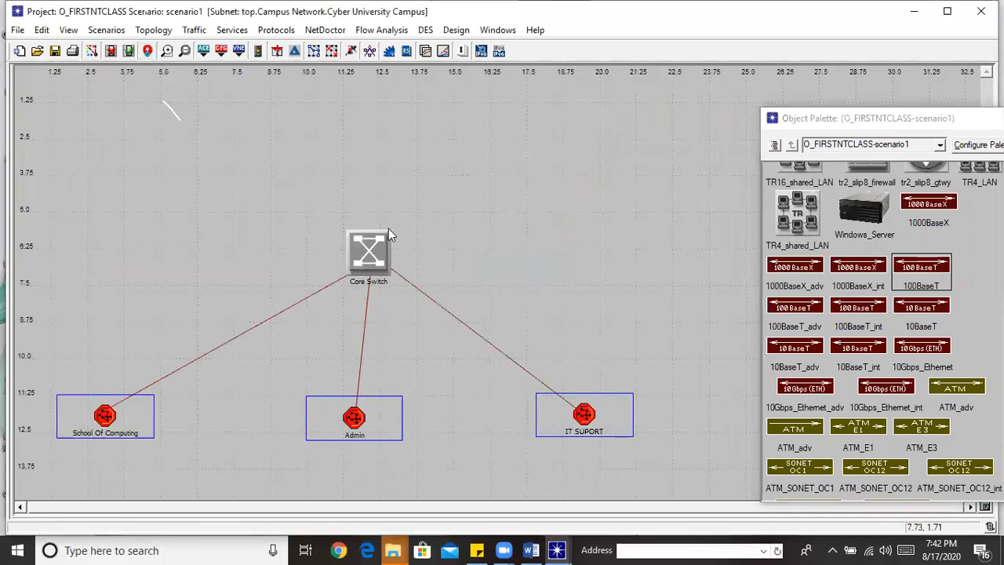
Inside the Admin subnet, lower Admin_Router to about 0.5 on the vertical scale and return to the campus level
{"action": "double_click", "coordinate": [367, 420]}
{"action": "left_click", "coordinate": [559, 149]}
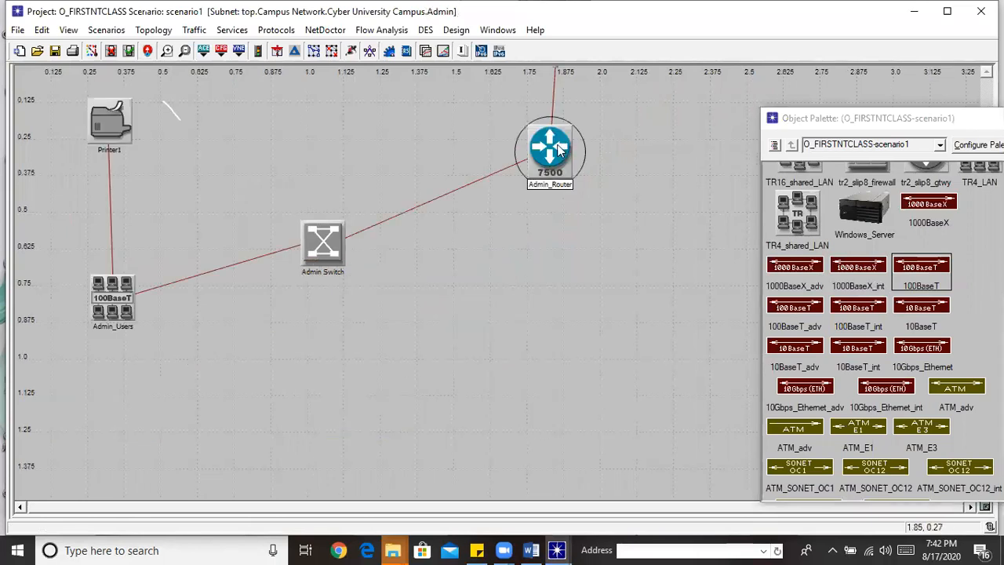
{"action": "left_click_drag", "start_coordinate": [560, 149], "coordinate": [566, 218]}
{"action": "left_click", "coordinate": [148, 52]}
Inside the IT SUPORT subnet, move ITROUTER to about 1.84 horizontally and 0.43 vertically, and return to the campus level
{"action": "double_click", "coordinate": [583, 418]}
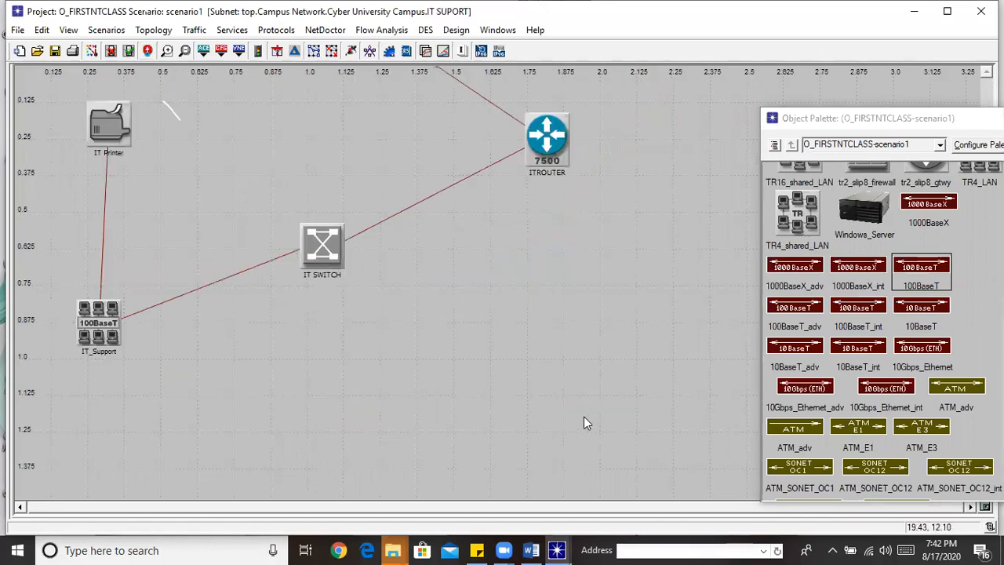
{"action": "left_click", "coordinate": [549, 140]}
{"action": "left_click_drag", "start_coordinate": [549, 140], "coordinate": [563, 190]}
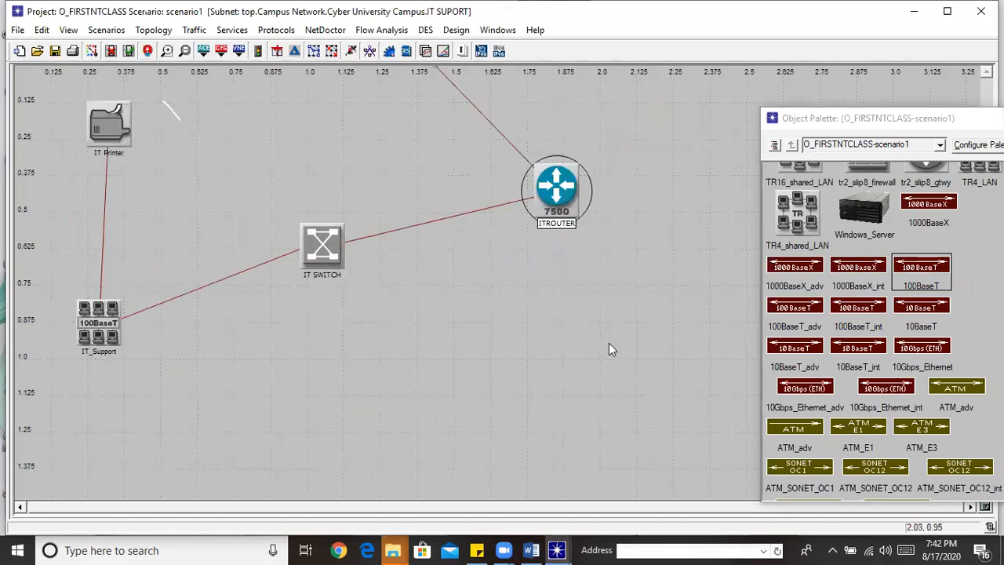
{"action": "left_click", "coordinate": [147, 52]}
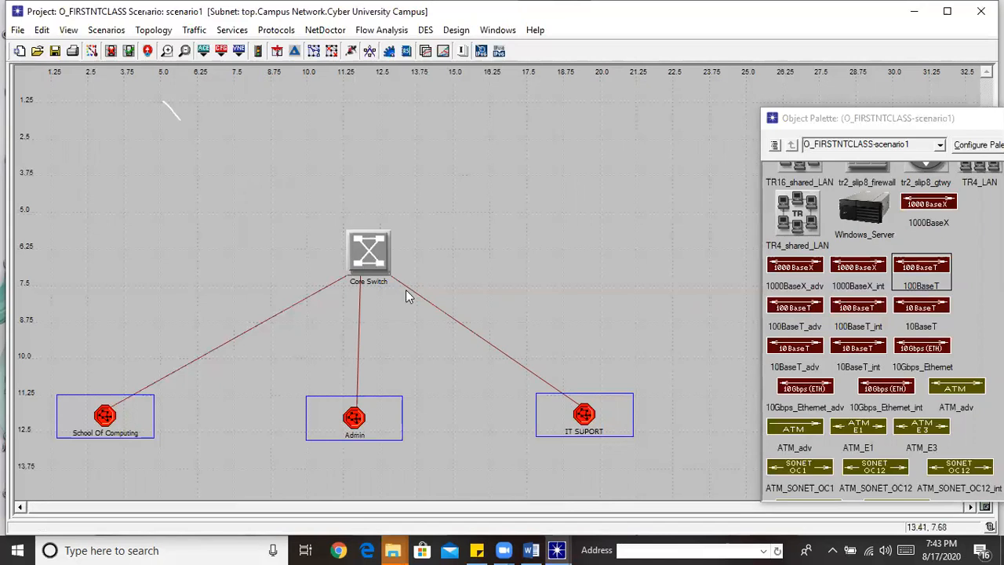
View the parent Campus Network level, reopen Cyber University Campus and move the Core Switch to about 12.2 horizontally and 6.6 vertically
{"action": "left_click", "coordinate": [147, 52]}
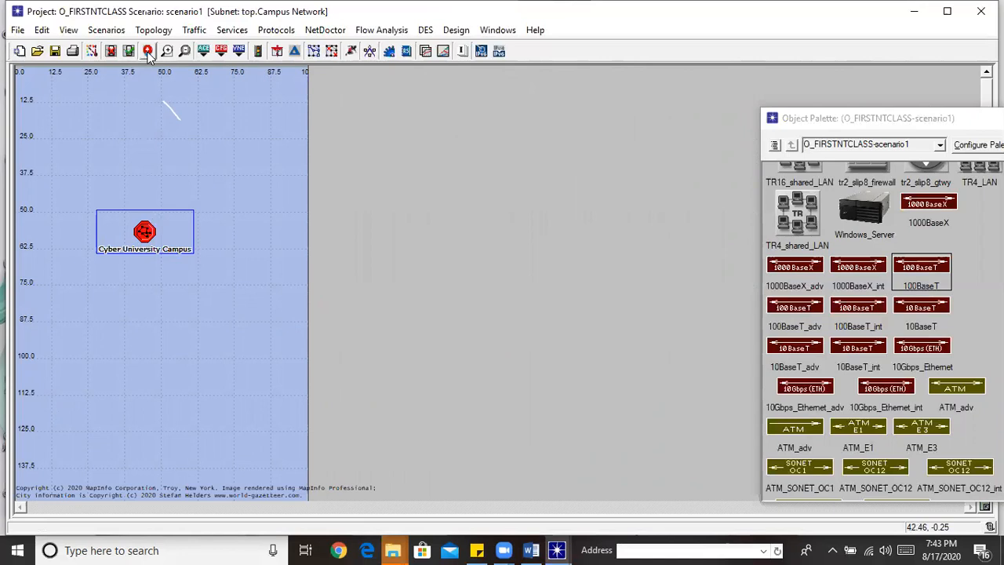
{"action": "double_click", "coordinate": [144, 232]}
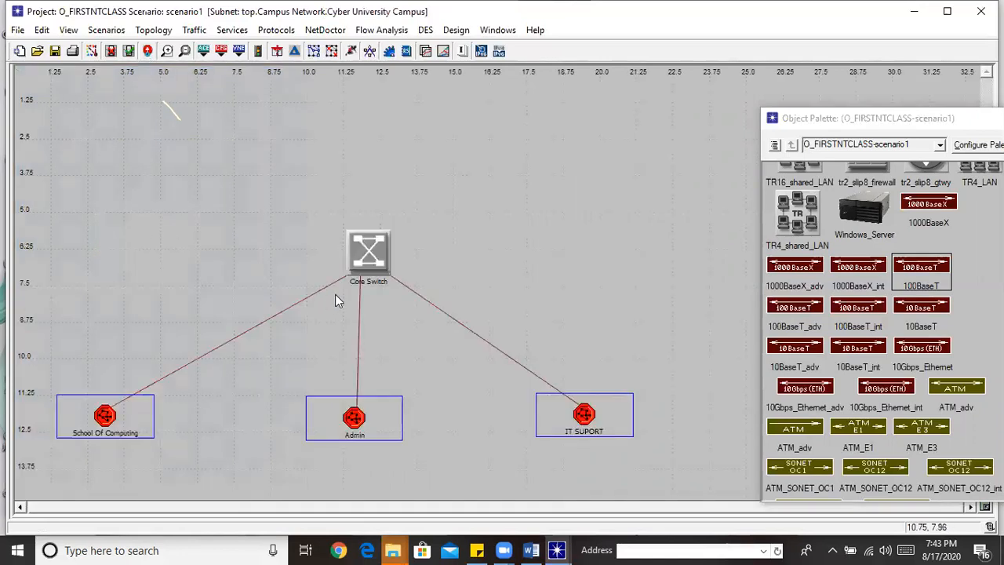
{"action": "left_click_drag", "start_coordinate": [374, 255], "coordinate": [390, 267]}
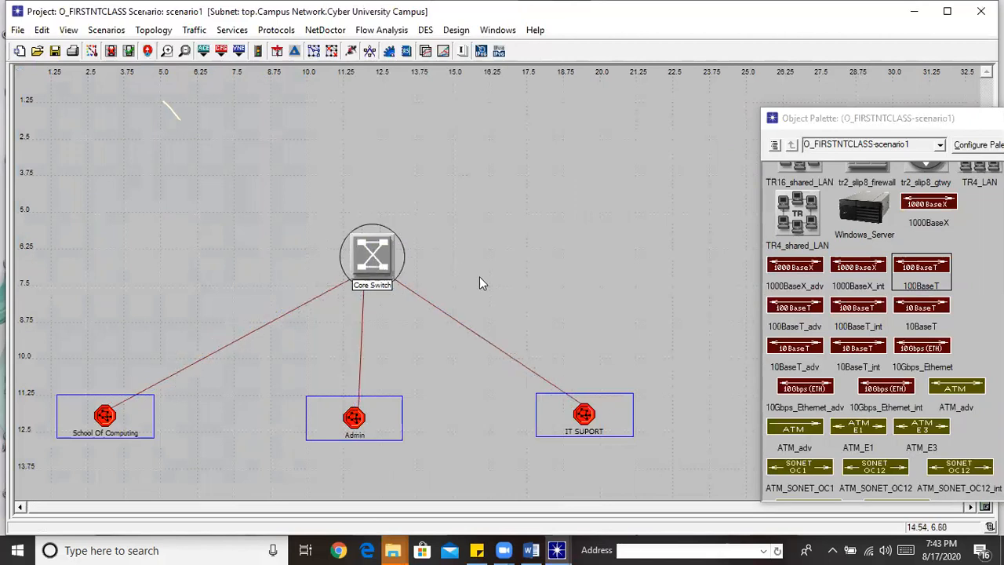
Place a Cisco 7505 router above the Core Switch at about 12 horizontally and 1.8 vertically
{"action": "left_click_drag", "start_coordinate": [965, 118], "coordinate": [825, 71]}
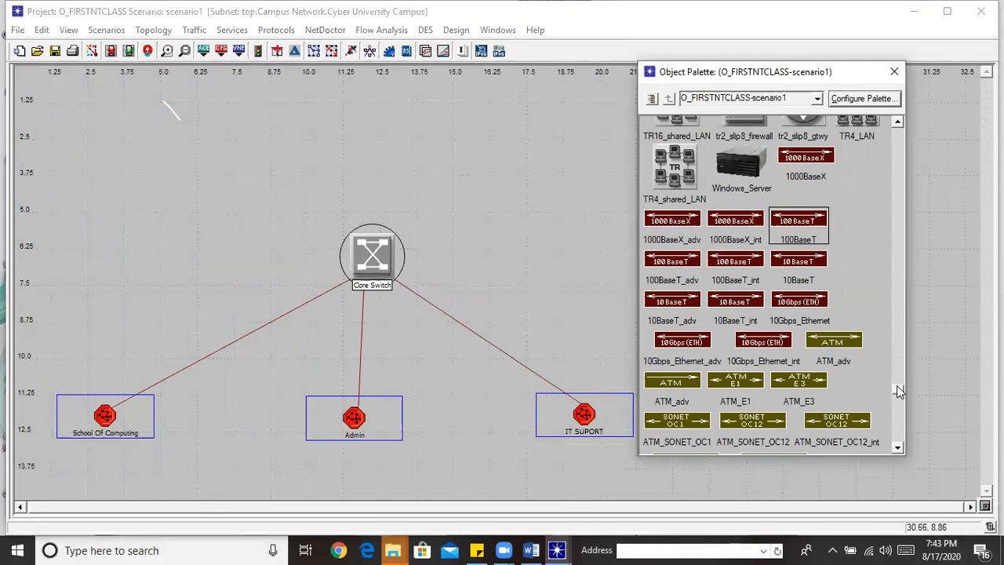
{"action": "left_click_drag", "start_coordinate": [899, 390], "coordinate": [915, 174]}
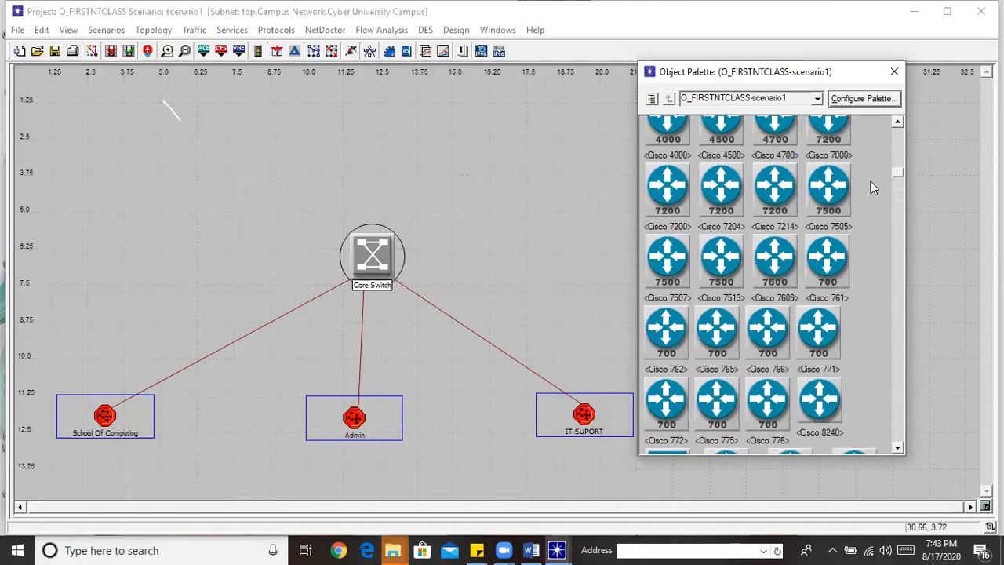
{"action": "left_click", "coordinate": [830, 199]}
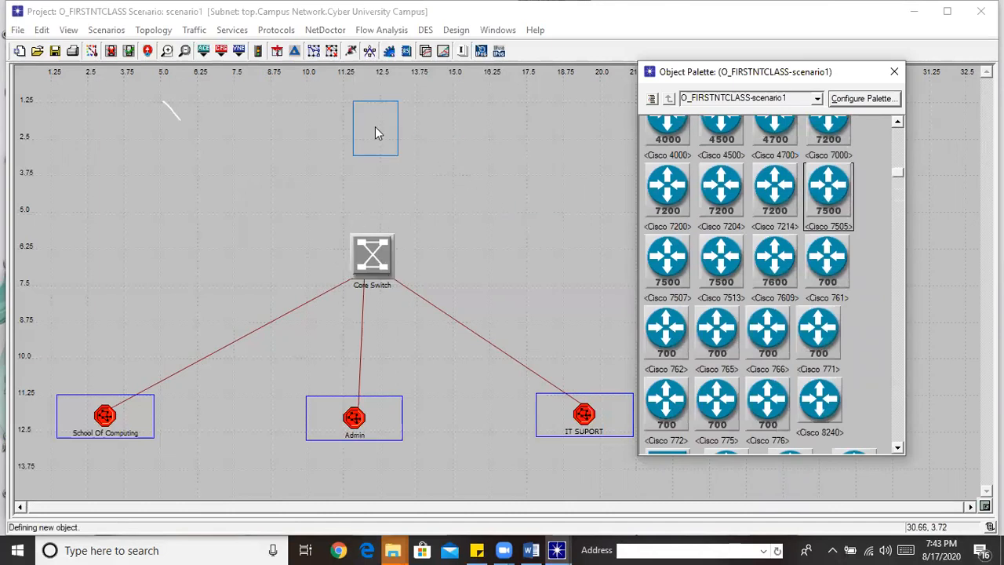
{"action": "left_click", "coordinate": [372, 123]}
{"action": "left_click", "coordinate": [396, 131]}
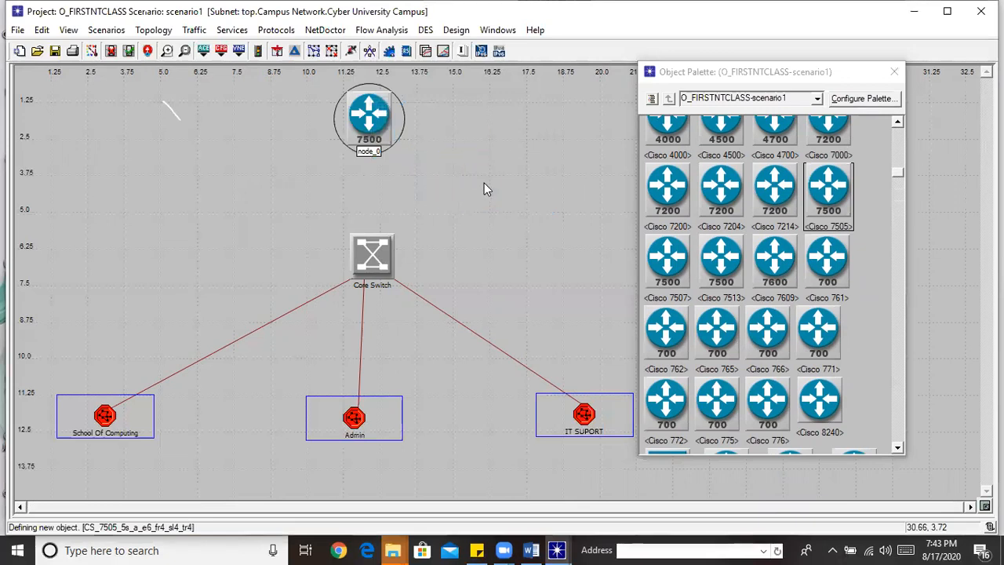
Name the new Cisco 7505 router above the Core Switch Core Router
{"action": "right_click", "coordinate": [370, 141]}
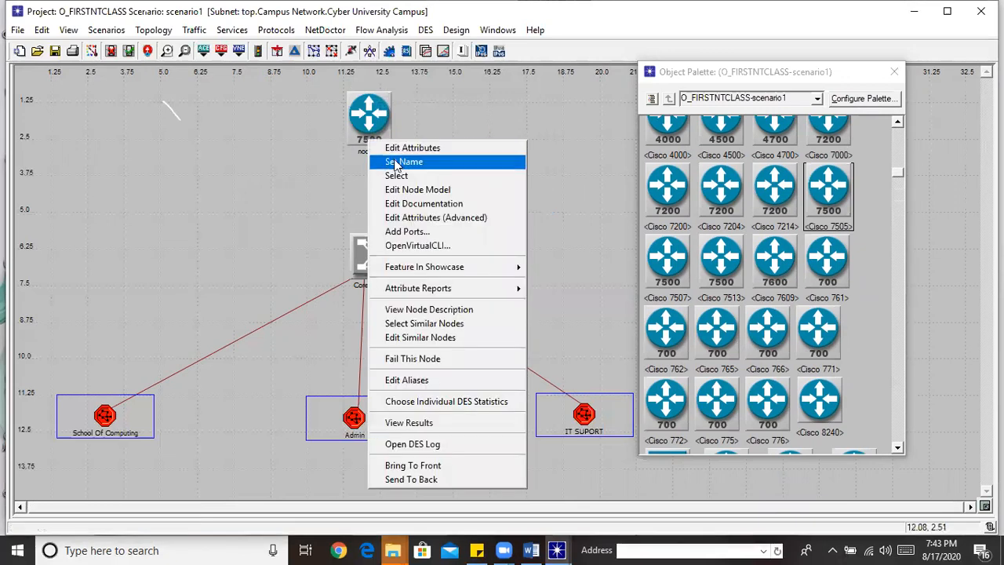
{"action": "left_click", "coordinate": [396, 162]}
{"action": "type", "text": "Core Router"}
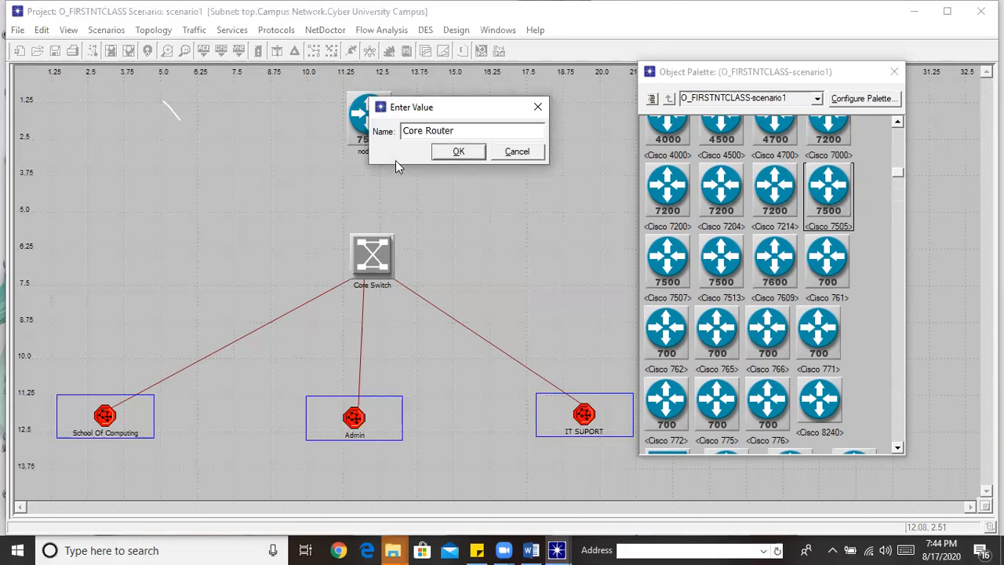
{"action": "left_click", "coordinate": [447, 155]}
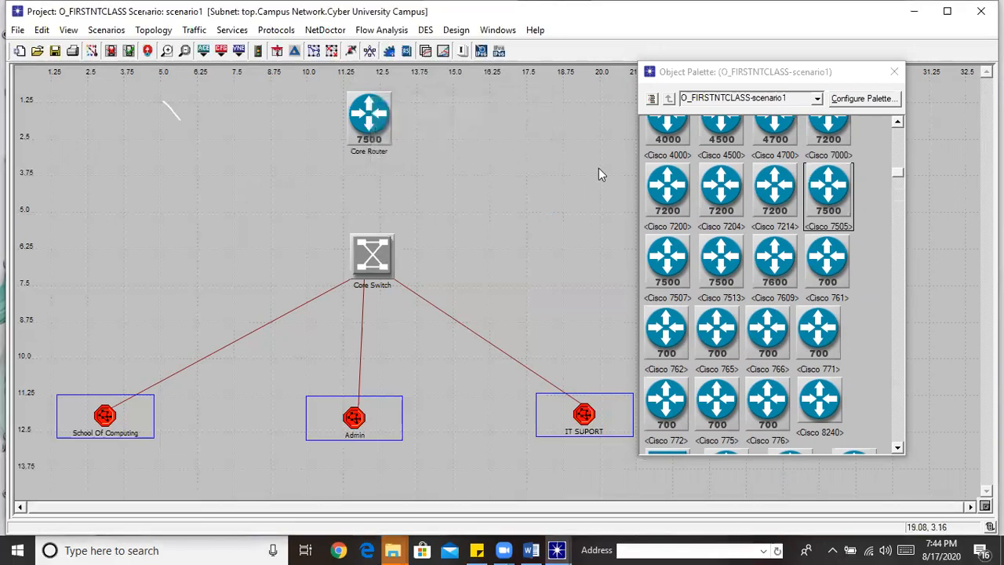
Connect the Core Router to the Core Switch with a 100BaseT link and move the router to about 15 horizontally and 2 vertically
{"action": "left_click_drag", "start_coordinate": [900, 174], "coordinate": [900, 440]}
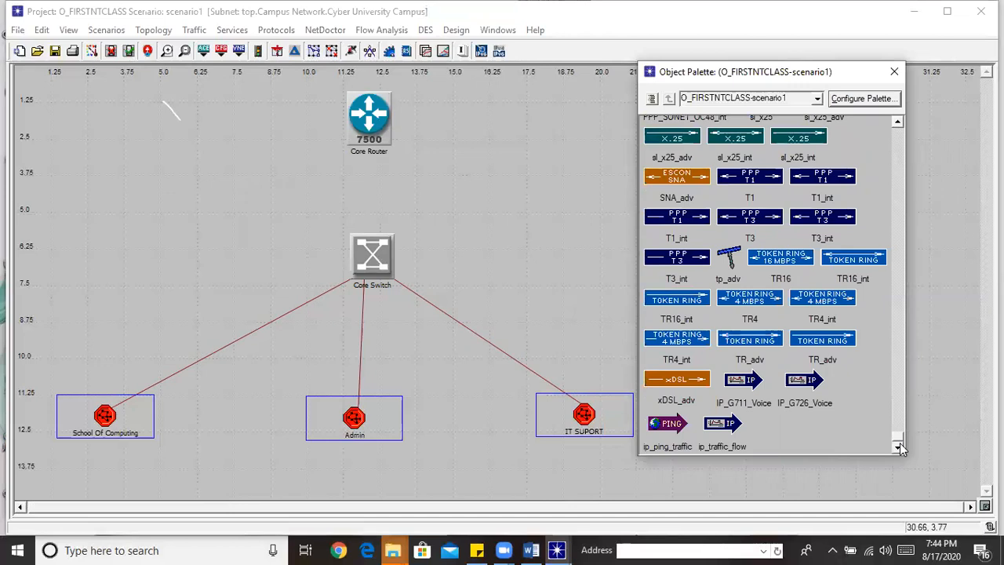
{"action": "left_click_drag", "start_coordinate": [899, 442], "coordinate": [896, 392]}
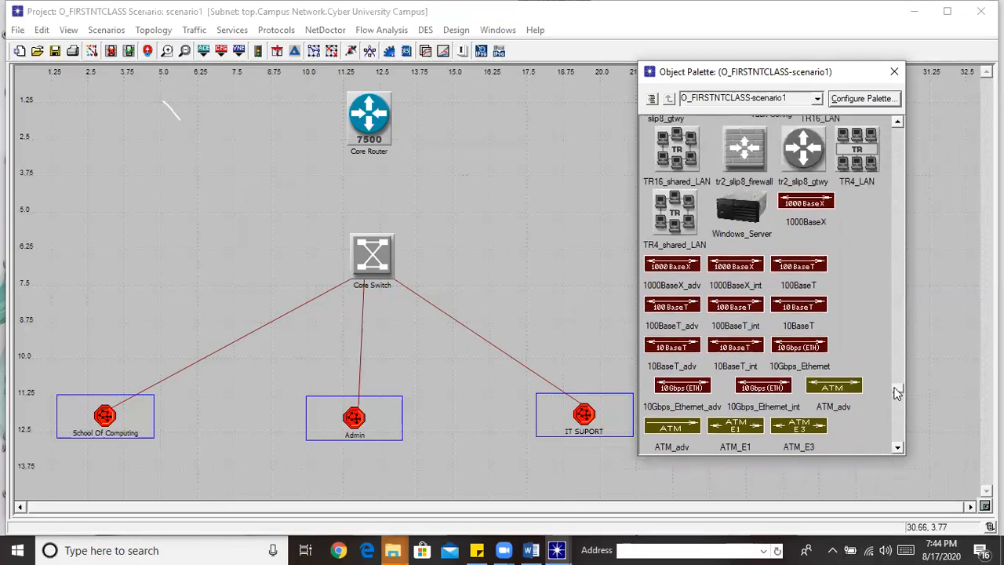
{"action": "left_click", "coordinate": [799, 266]}
{"action": "left_click", "coordinate": [368, 126]}
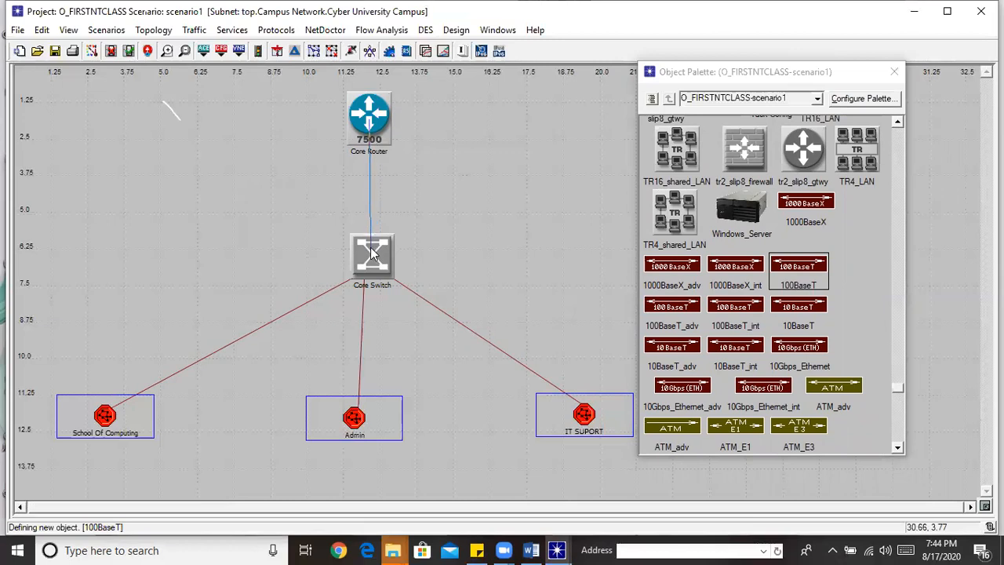
{"action": "left_click", "coordinate": [373, 251]}
{"action": "left_click", "coordinate": [371, 249]}
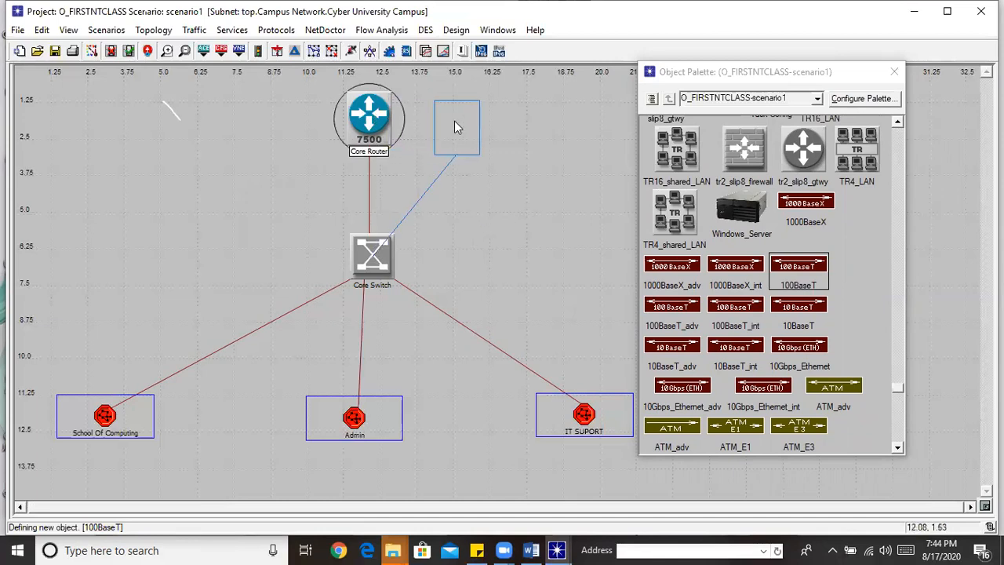
{"action": "left_click_drag", "start_coordinate": [455, 122], "coordinate": [454, 123]}
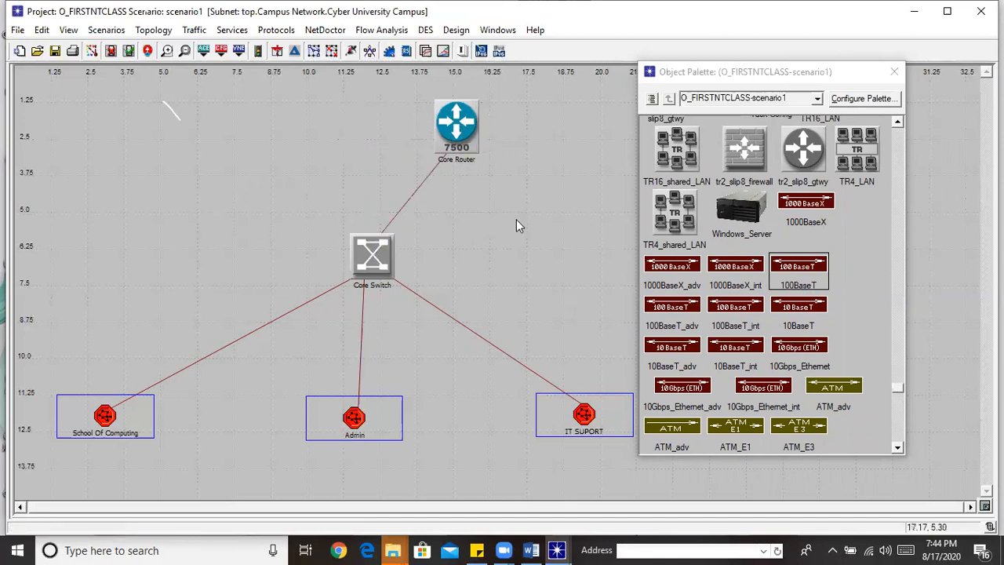
{"action": "left_click_drag", "start_coordinate": [861, 83], "coordinate": [912, 84]}
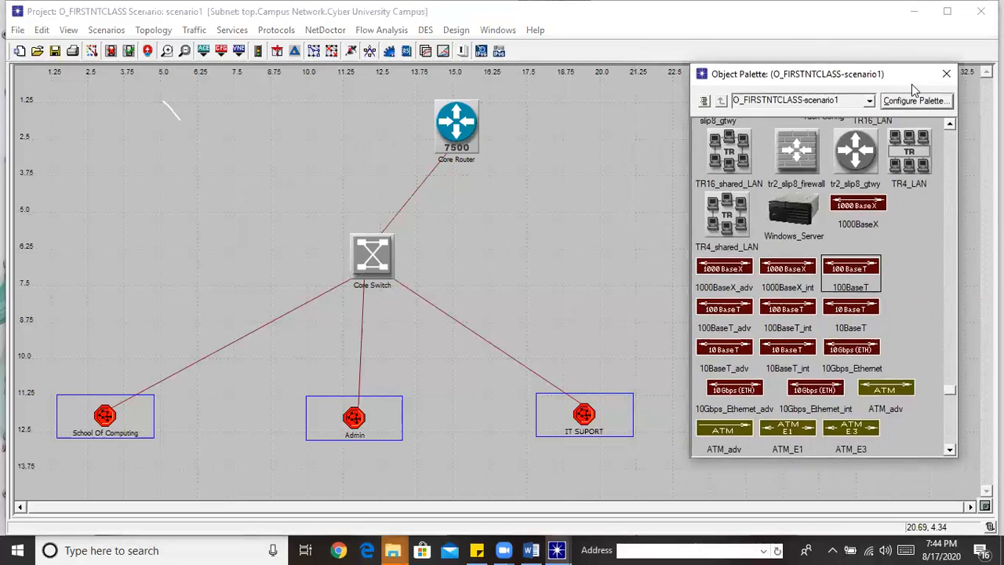
Return to the parent Campus Network level and place one ip32_cloud at about 71 horizontally and 14 vertically, outside the campus subnet
{"action": "left_click", "coordinate": [148, 51]}
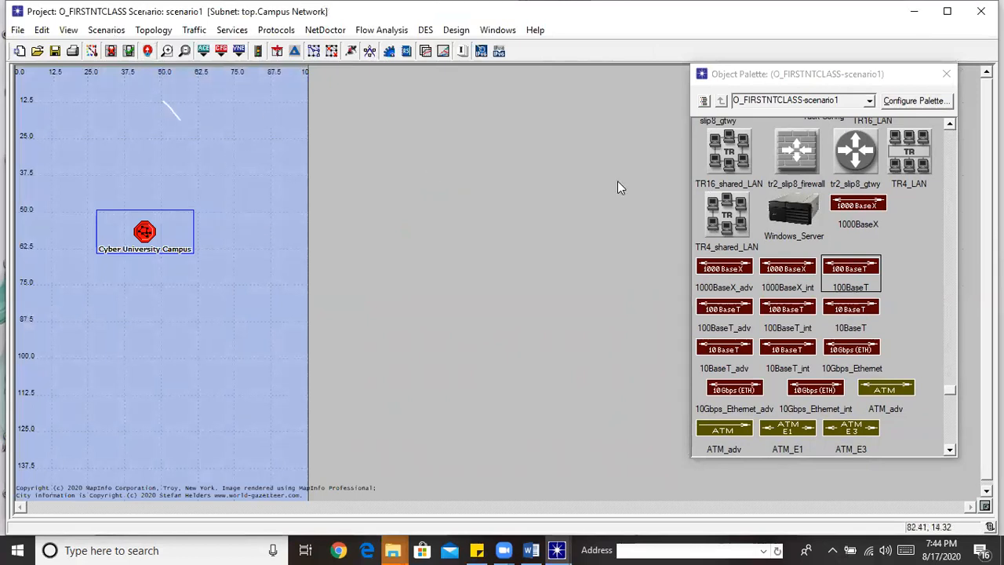
{"action": "left_click_drag", "start_coordinate": [949, 392], "coordinate": [944, 273]}
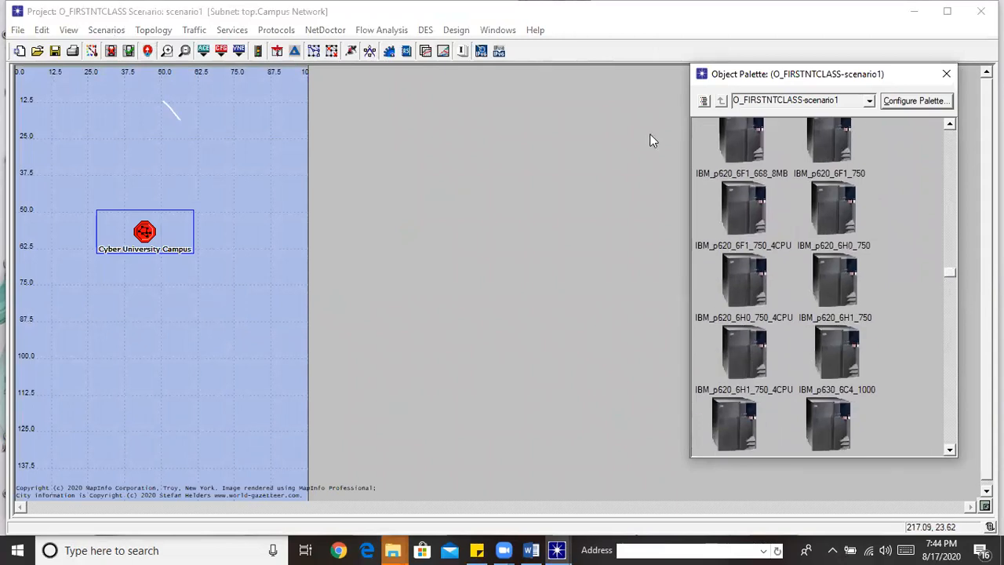
{"action": "left_click_drag", "start_coordinate": [950, 274], "coordinate": [967, 382]}
{"action": "left_click", "coordinate": [771, 218]}
{"action": "left_click", "coordinate": [224, 105]}
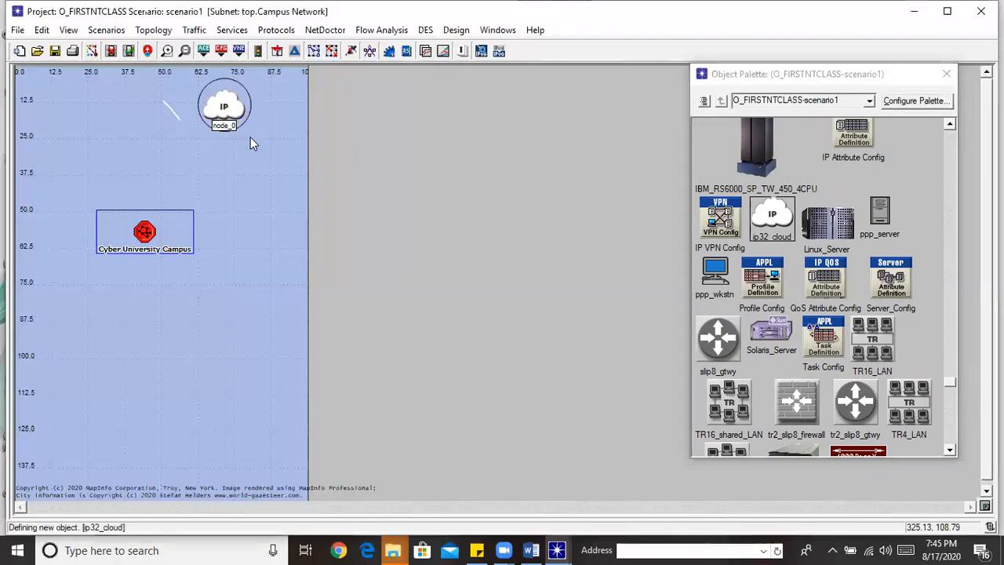
{"action": "right_click", "coordinate": [252, 158]}
Name the new IP cloud Internet
{"action": "right_click", "coordinate": [224, 118]}
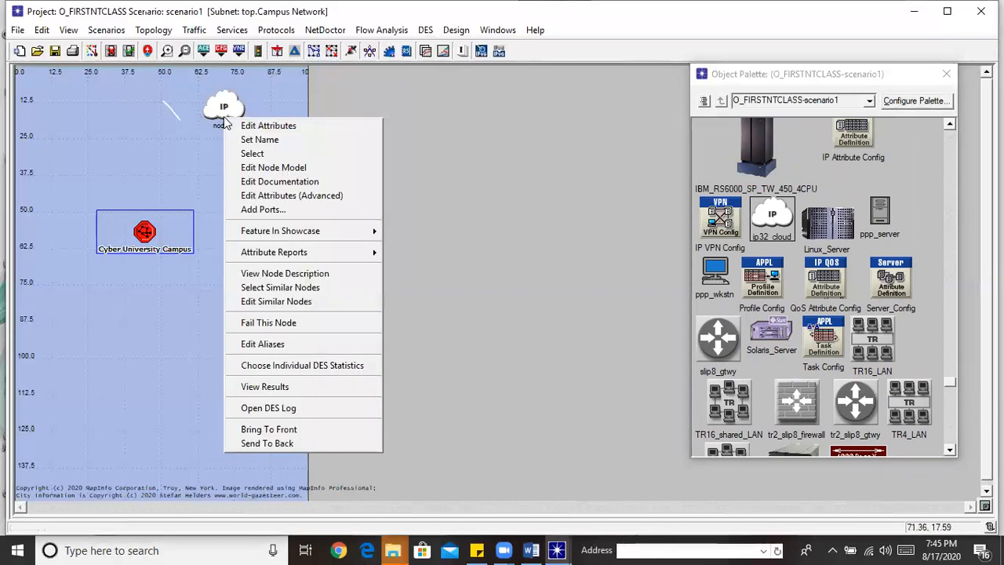
{"action": "left_click", "coordinate": [256, 139]}
{"action": "type", "text": "Internet"}
{"action": "left_click", "coordinate": [308, 138]}
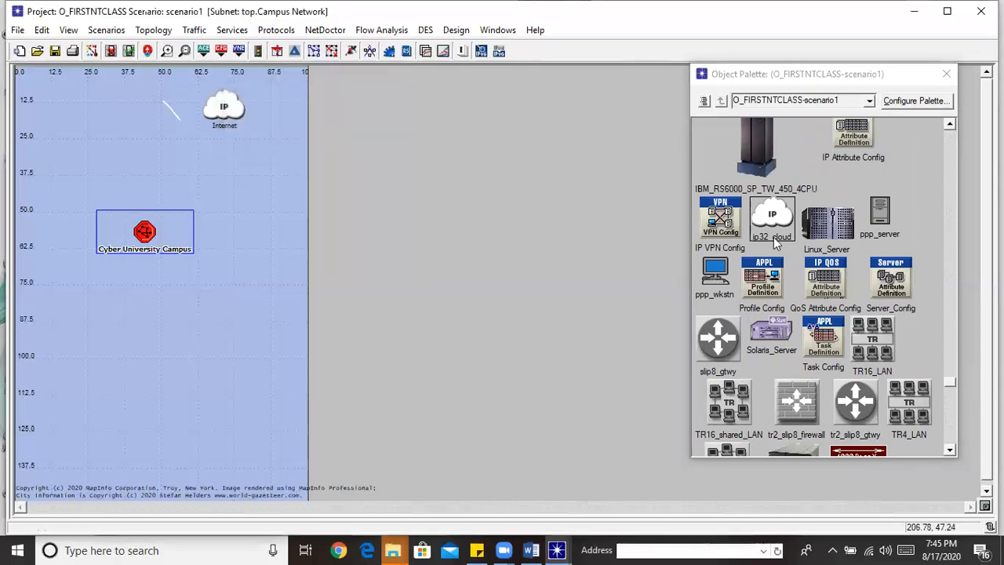
Connect the Internet cloud to Cyber University Campus with a T1_int link, choosing the campus Core Router as the receiving node
{"action": "left_click", "coordinate": [948, 383]}
{"action": "left_click_drag", "start_coordinate": [948, 403], "coordinate": [952, 448]}
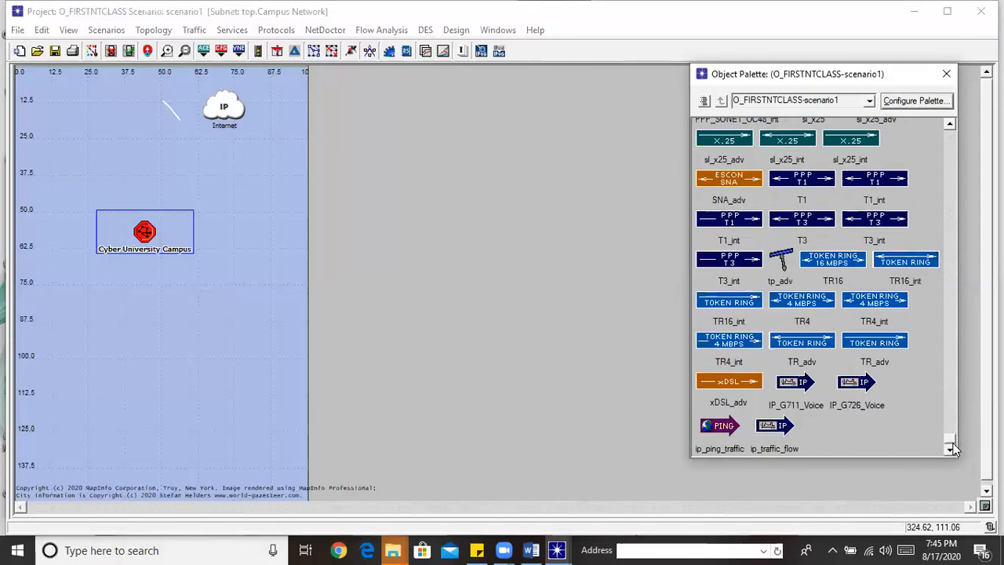
{"action": "left_click", "coordinate": [731, 222]}
{"action": "left_click", "coordinate": [224, 108]}
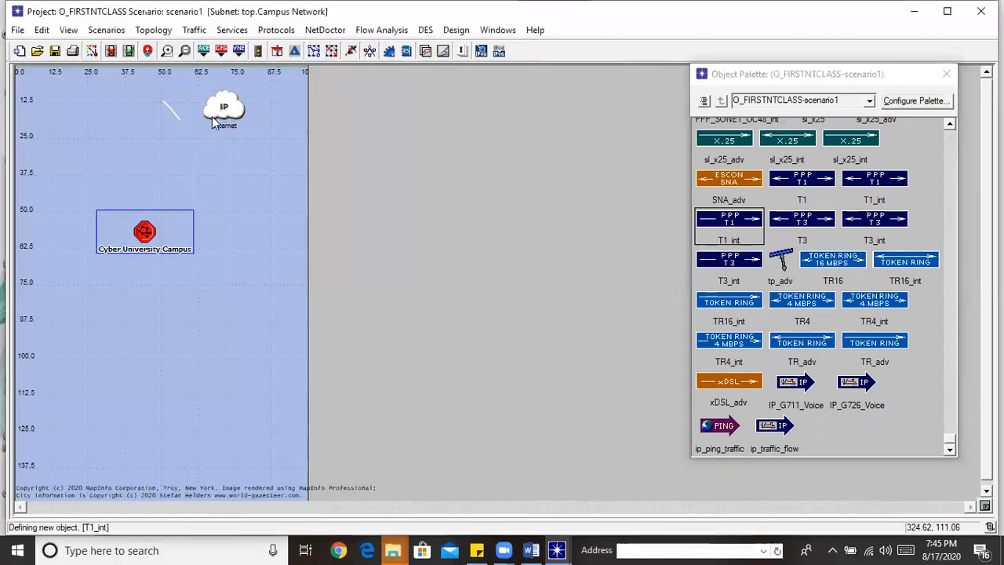
{"action": "left_click", "coordinate": [144, 233]}
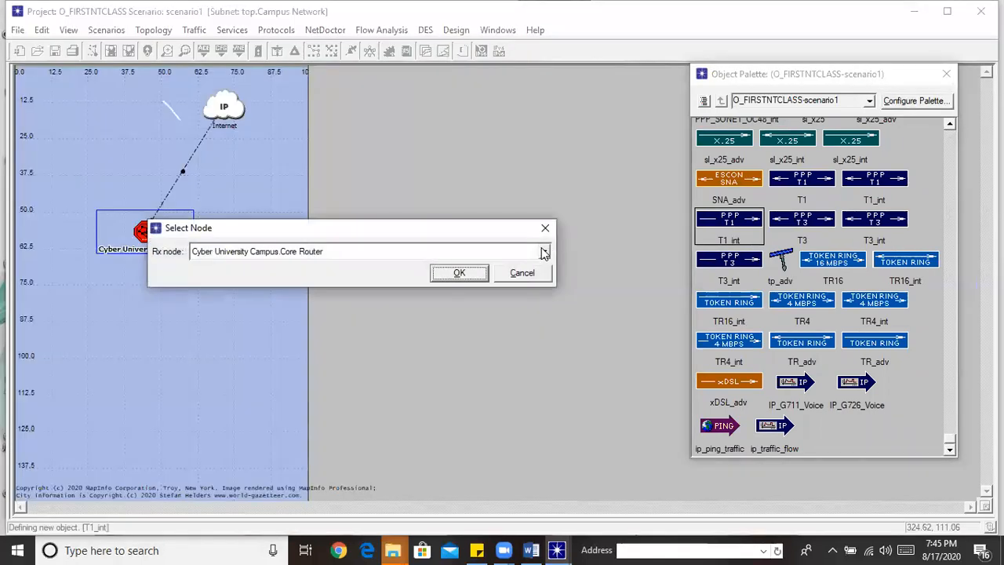
{"action": "left_click", "coordinate": [479, 274]}
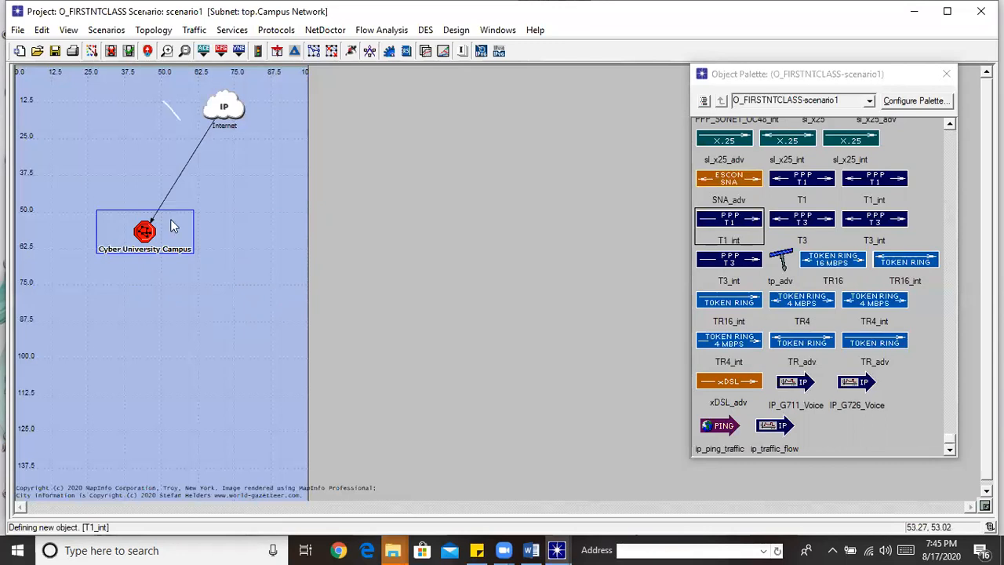
Inside Cyber University Campus, move the Core Router to about 16.9 horizontally and 4.4 vertically, and return to the Campus Network level
{"action": "double_click", "coordinate": [146, 231]}
{"action": "left_click_drag", "start_coordinate": [458, 124], "coordinate": [512, 192]}
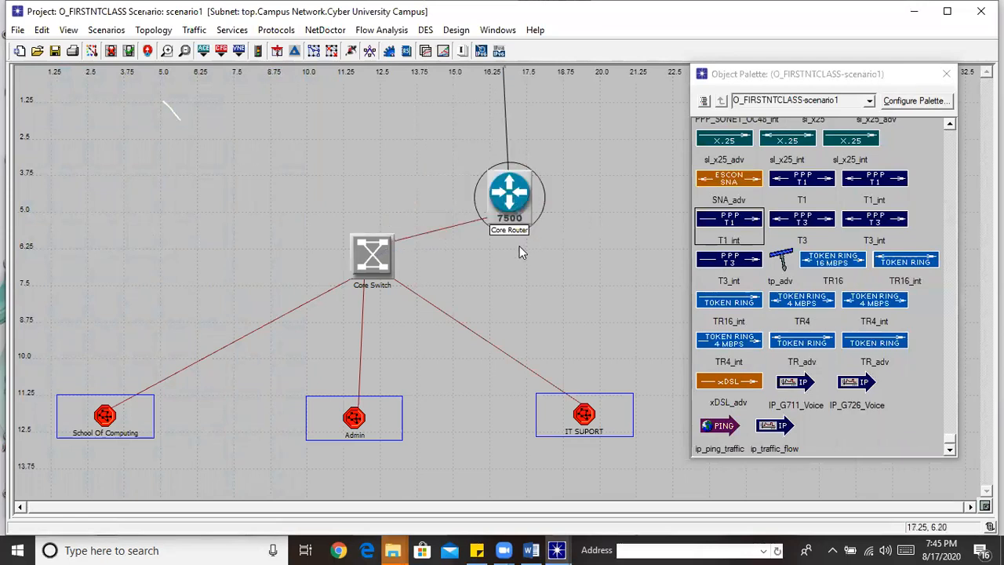
{"action": "left_click", "coordinate": [149, 52]}
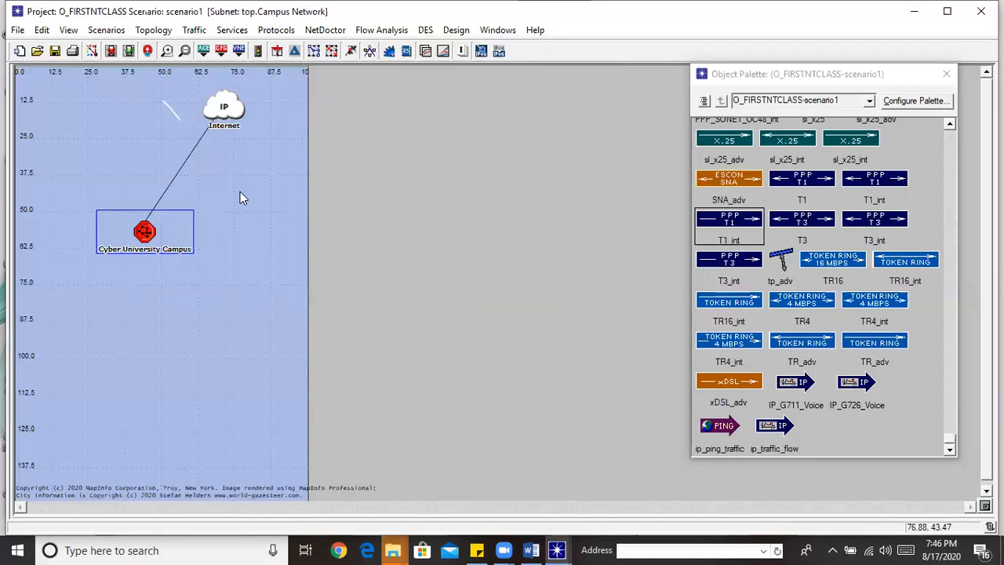
{"action": "left_click", "coordinate": [89, 35]}
{"action": "mouse_move", "coordinate": [69, 33]}
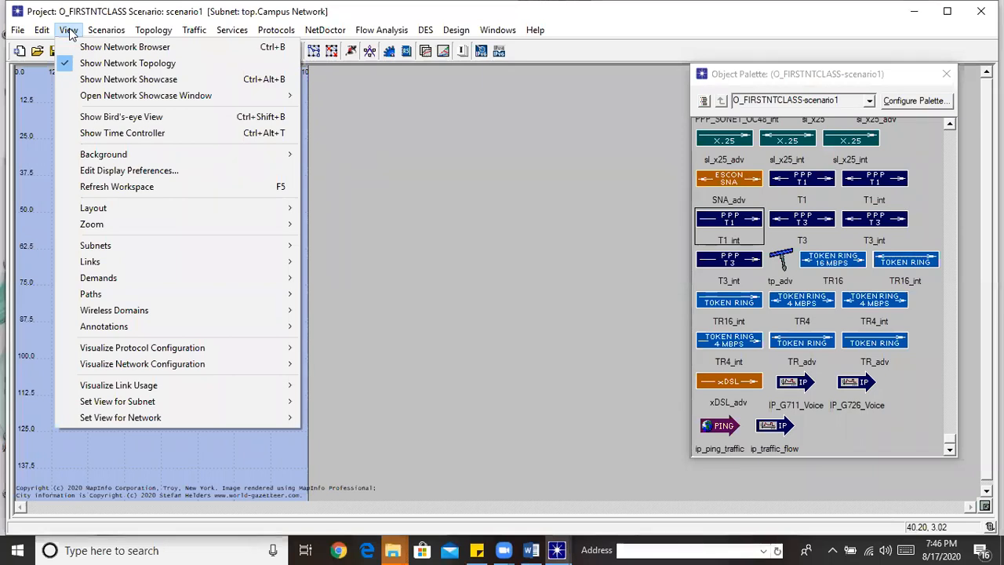
{"action": "left_click", "coordinate": [426, 191]}
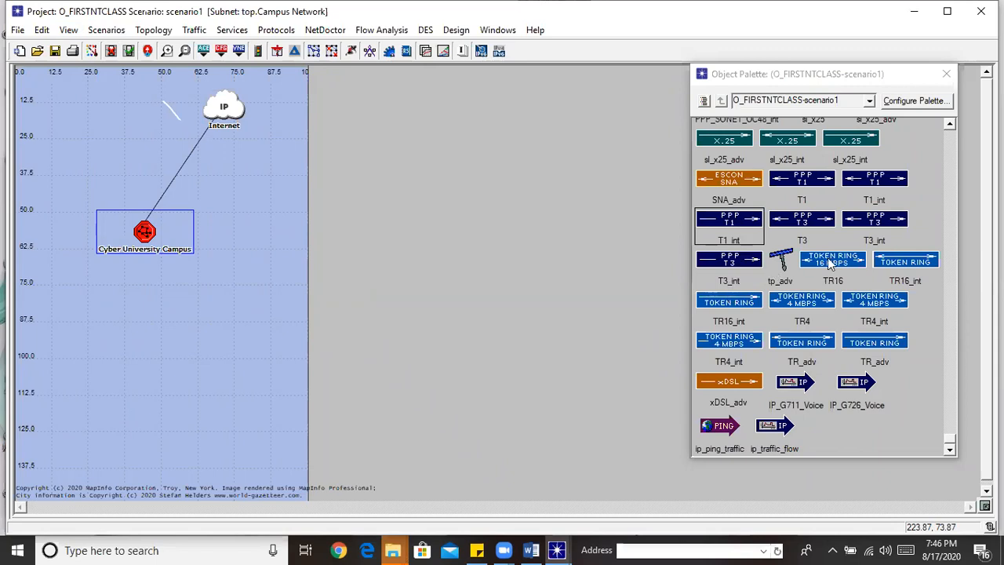
Replace the Internet cloud's link to Cyber University Campus with a bidirectional T1 link ending at the campus Core Router
{"action": "left_click", "coordinate": [187, 155]}
{"action": "key", "text": "Delete"}
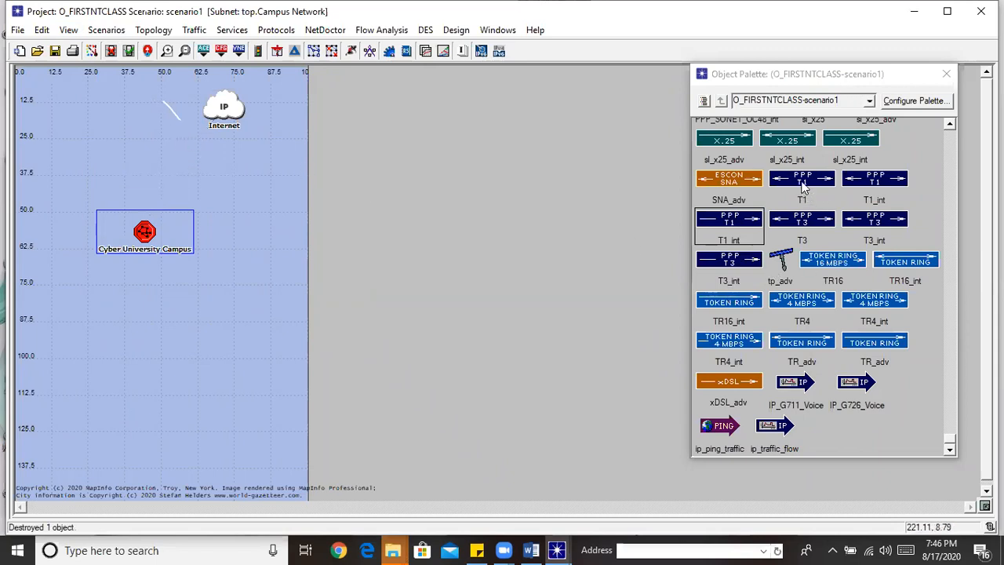
{"action": "left_click", "coordinate": [803, 182]}
{"action": "left_click", "coordinate": [803, 182]}
{"action": "left_click", "coordinate": [208, 131]}
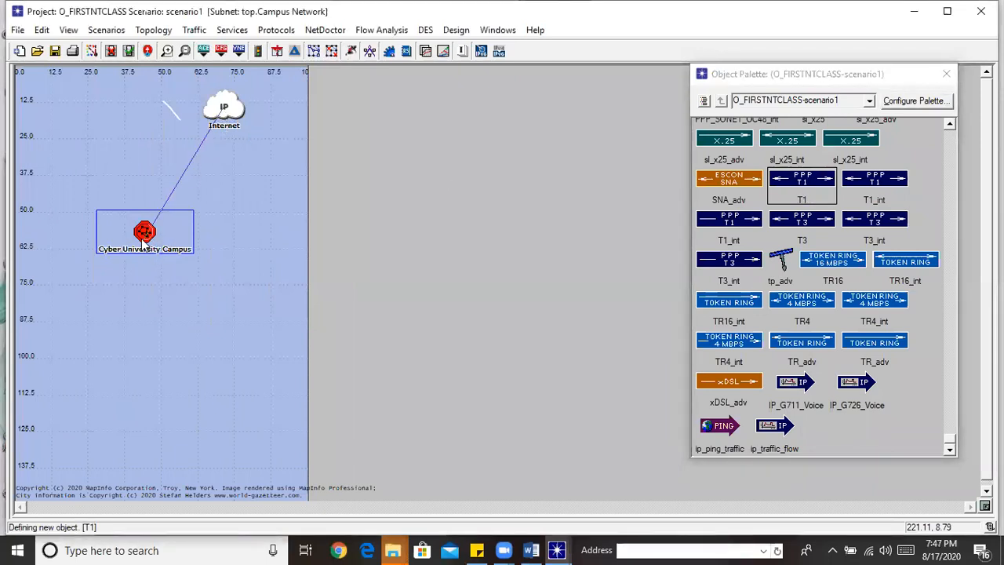
{"action": "left_click", "coordinate": [154, 225]}
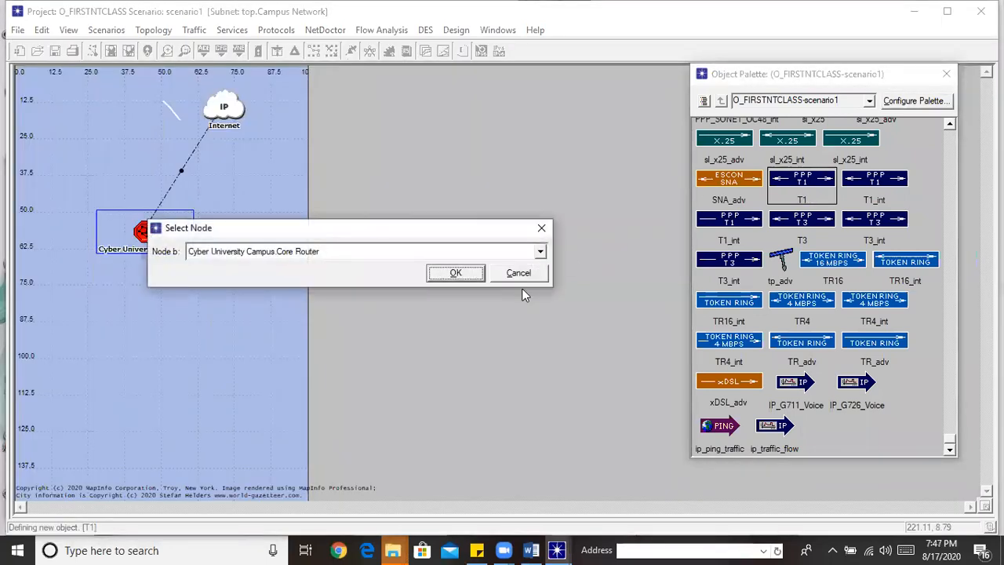
{"action": "left_click", "coordinate": [455, 273]}
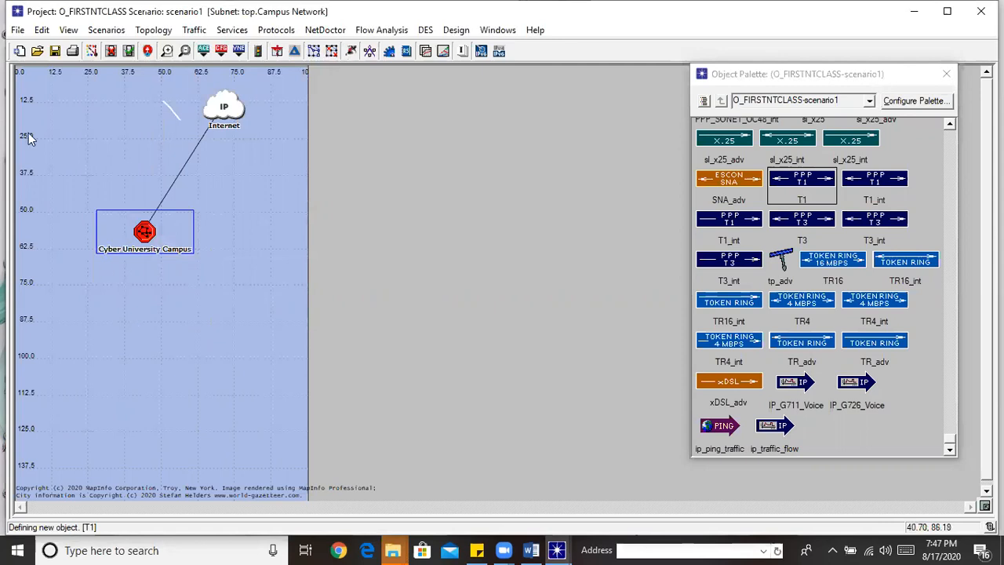
Run link verification on the network topology with the Verify links option
{"action": "left_click", "coordinate": [69, 31]}
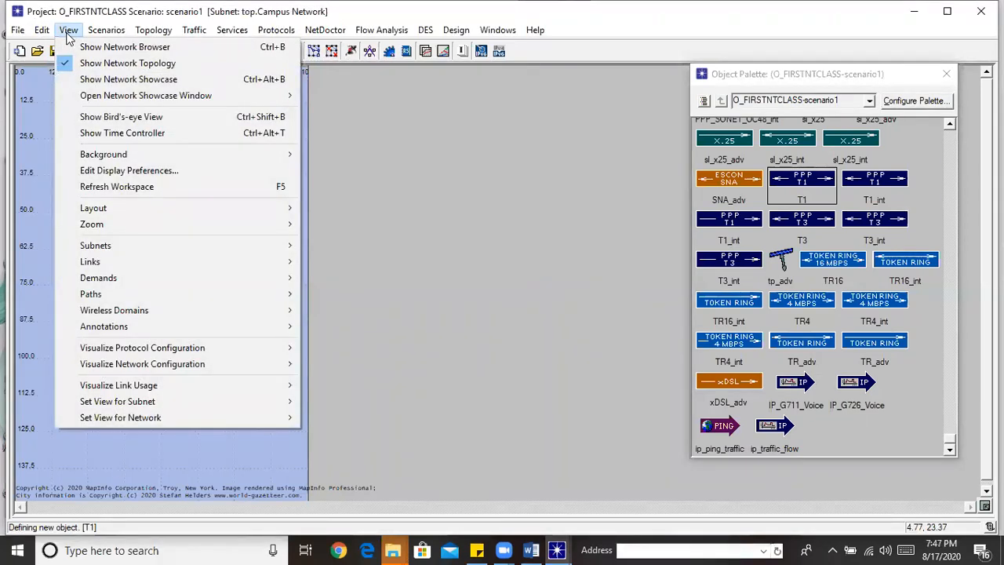
{"action": "mouse_move", "coordinate": [46, 35]}
{"action": "mouse_move", "coordinate": [153, 34]}
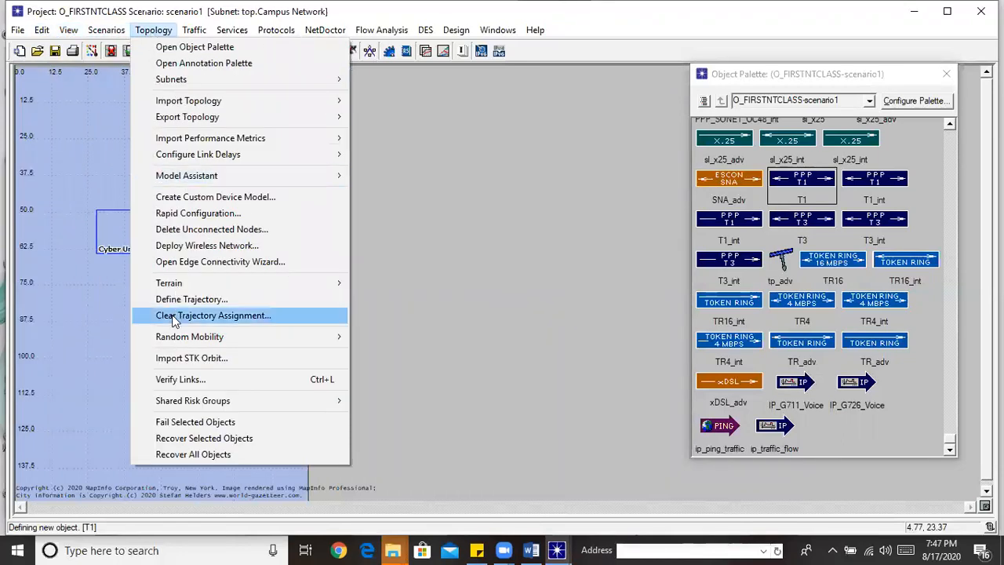
{"action": "left_click", "coordinate": [181, 381]}
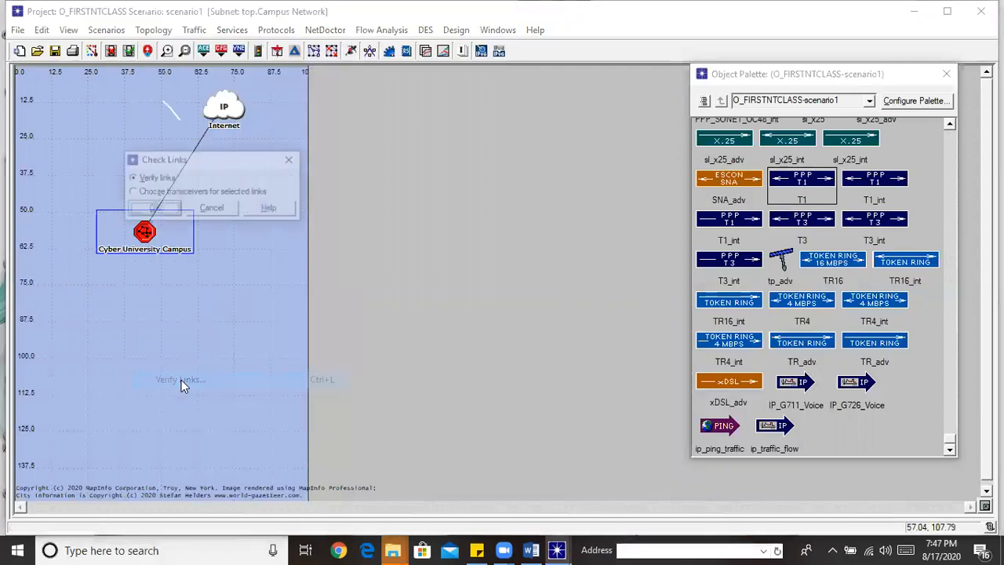
{"action": "left_click", "coordinate": [157, 209]}
Inside Cyber University Campus, move the Core Router to about 16.3 horizontally and 3 vertically, and return to the Campus Network level
{"action": "double_click", "coordinate": [145, 231]}
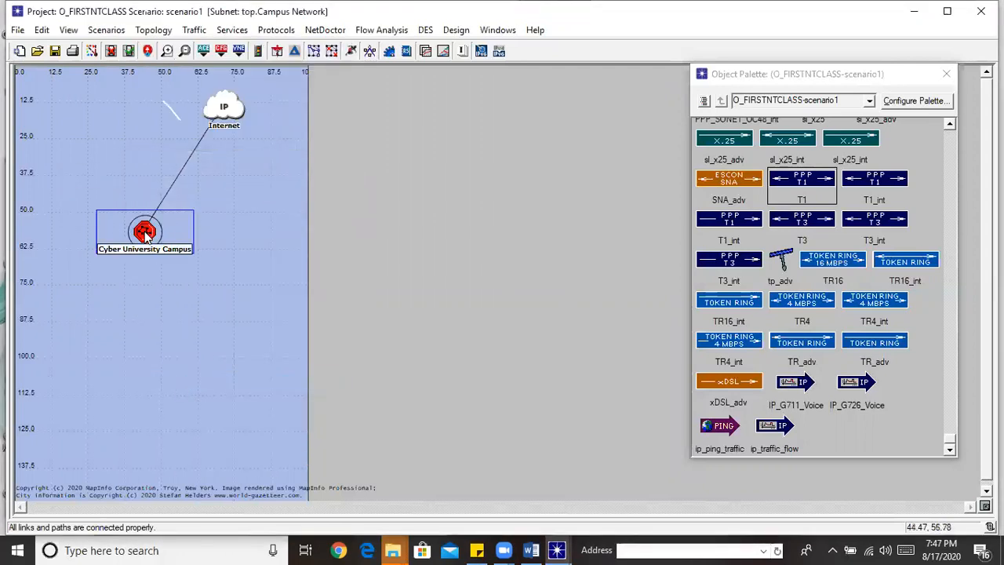
{"action": "left_click_drag", "start_coordinate": [510, 196], "coordinate": [493, 156]}
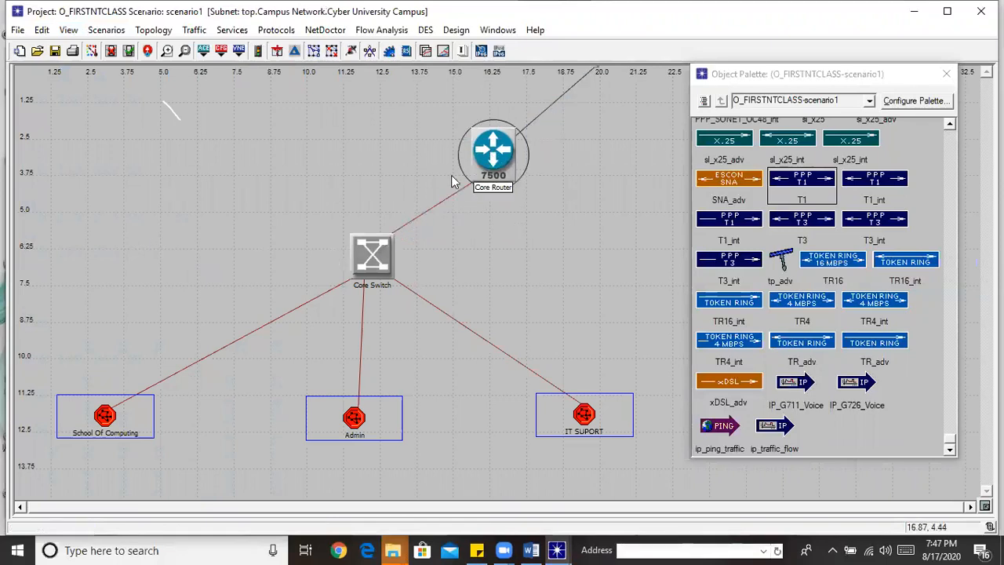
{"action": "left_click", "coordinate": [148, 51]}
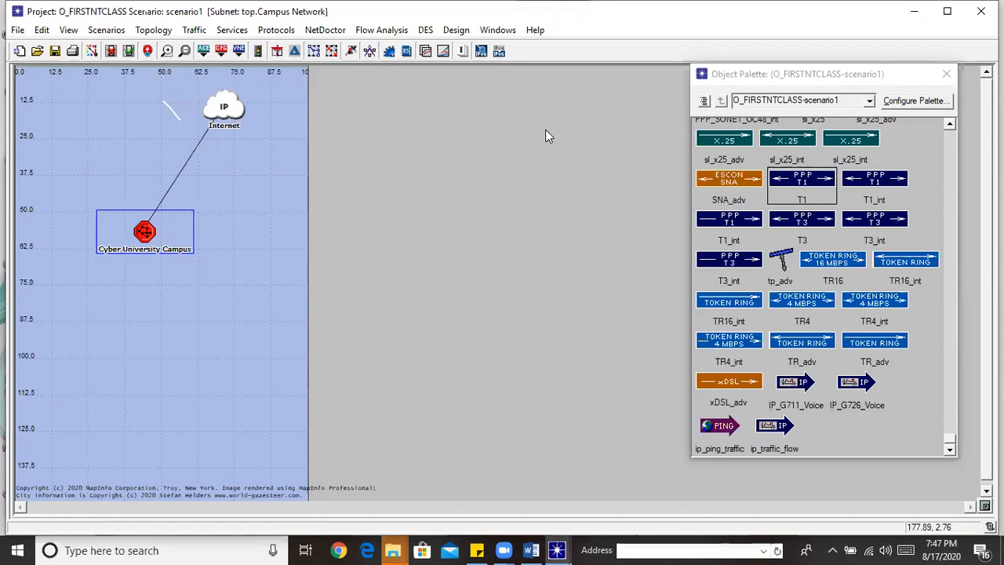
Reopen Cyber University Campus and examine the IT SUPORT, Admin and School Of Computing subnets in turn, returning to the campus level
{"action": "double_click", "coordinate": [152, 229]}
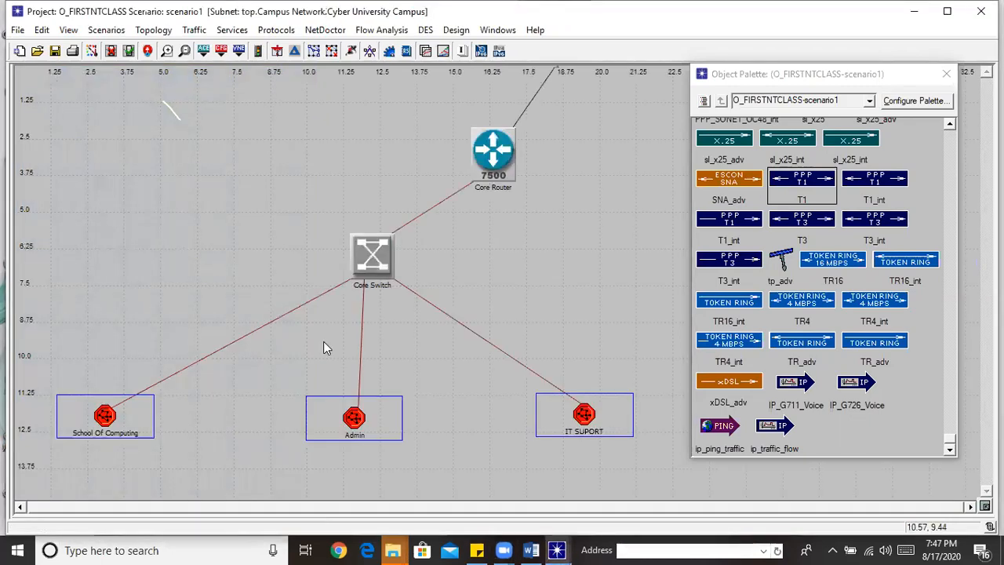
{"action": "double_click", "coordinate": [587, 420]}
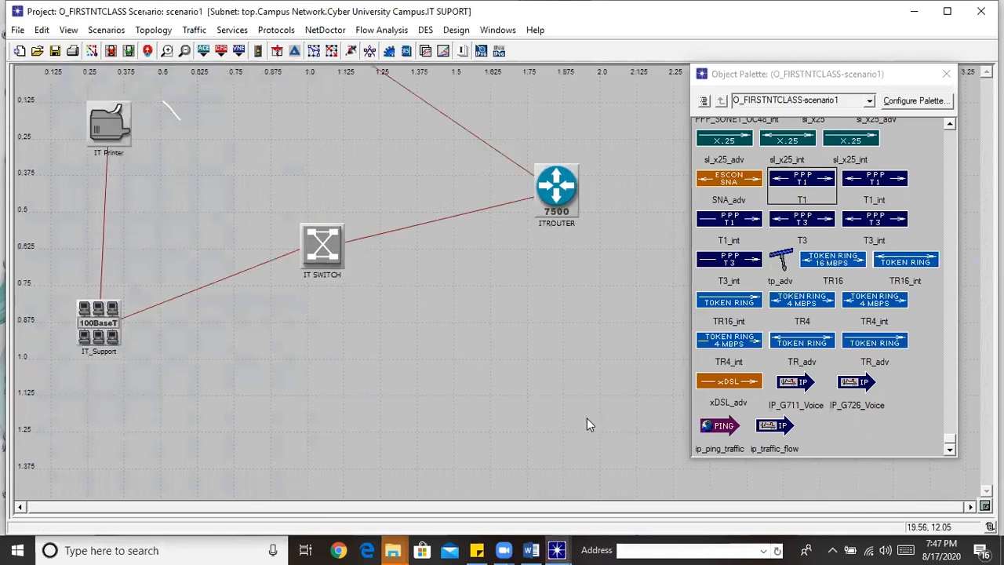
{"action": "left_click", "coordinate": [148, 50]}
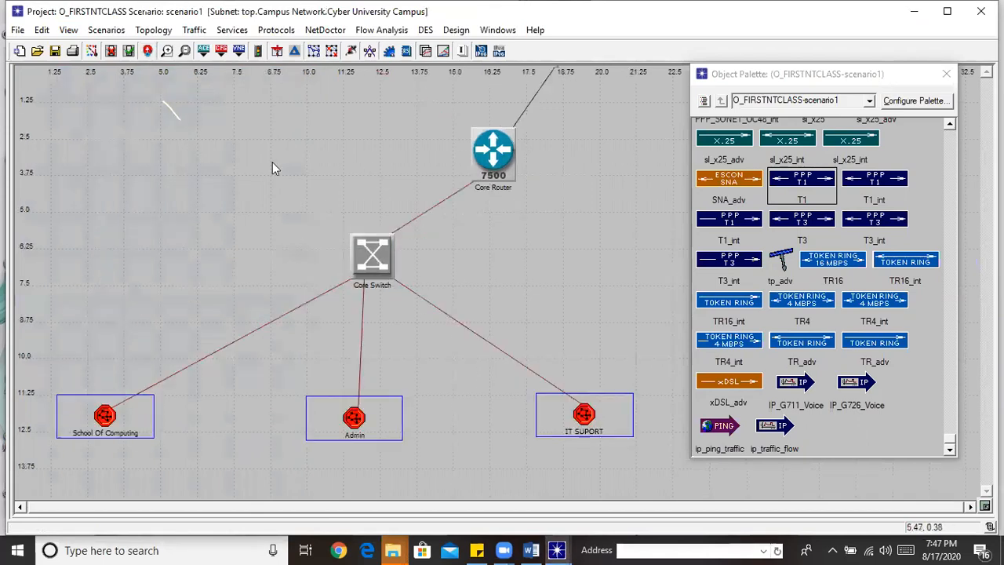
{"action": "double_click", "coordinate": [345, 419]}
{"action": "left_click", "coordinate": [147, 51]}
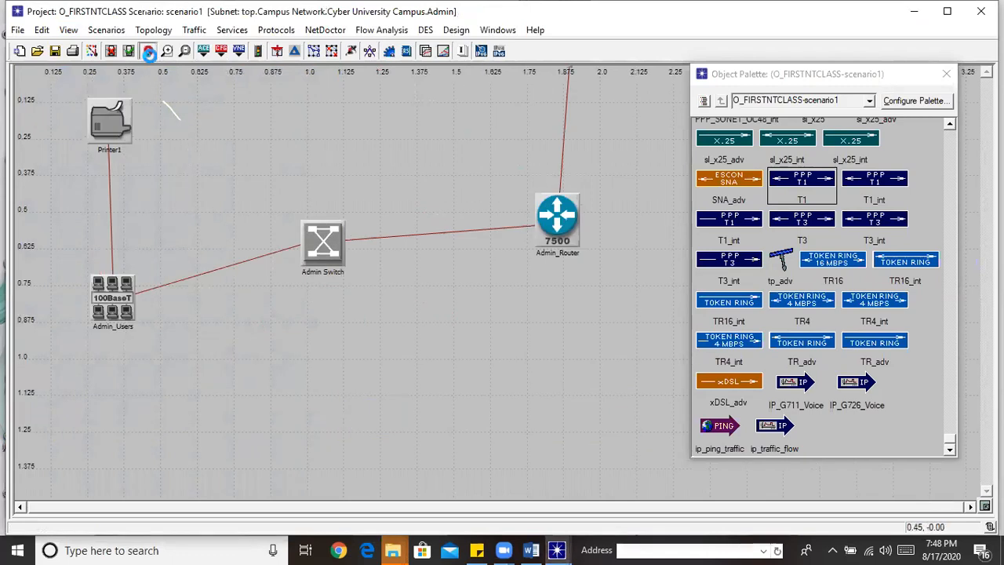
{"action": "double_click", "coordinate": [106, 417]}
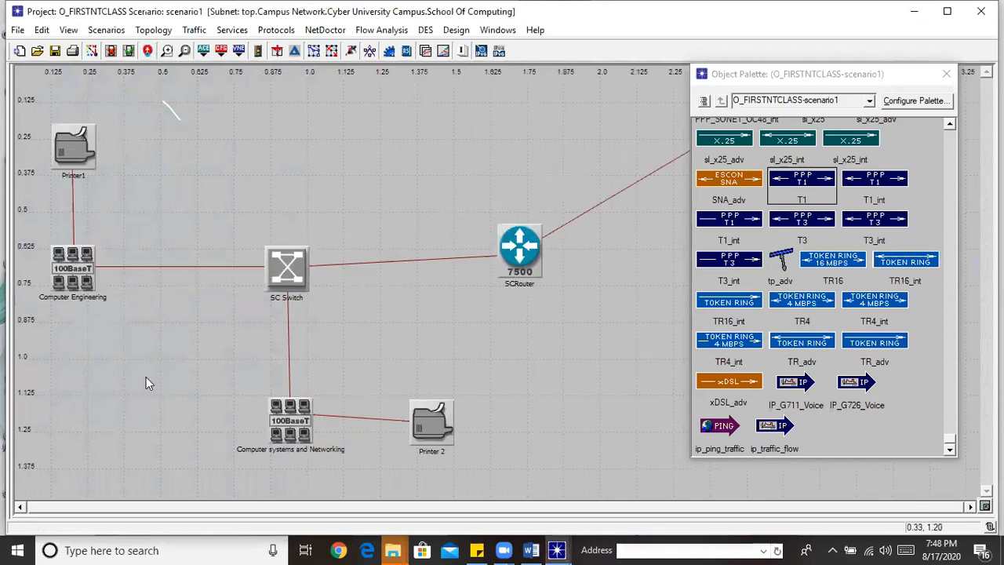
{"action": "left_click", "coordinate": [147, 51]}
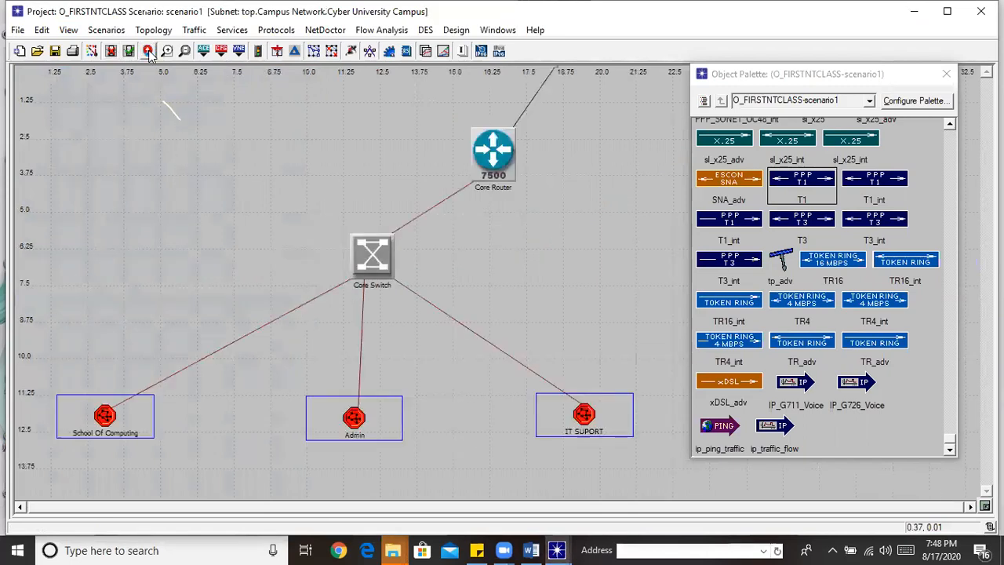